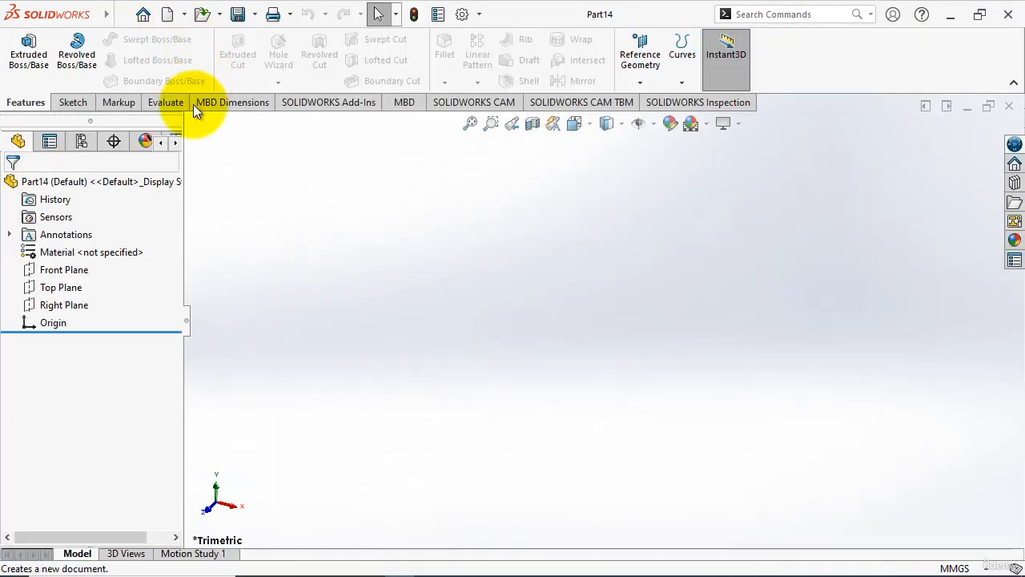
# - Start a sketch on the Right Plane and draw a horizontal line about 63 mm long from the origin
pyautogui.click(72, 102)
pyautogui.click(23, 58)
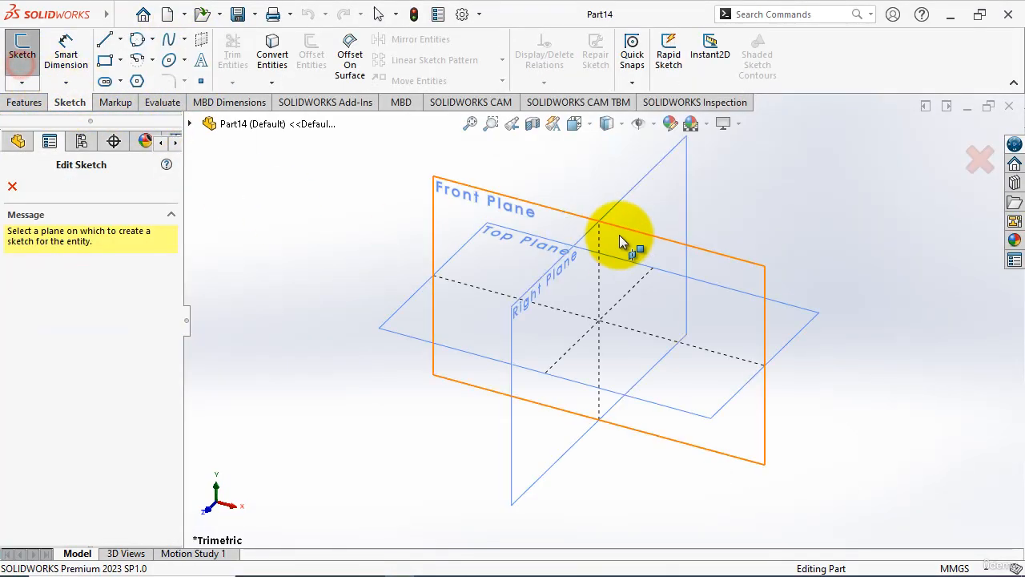
pyautogui.click(529, 293)
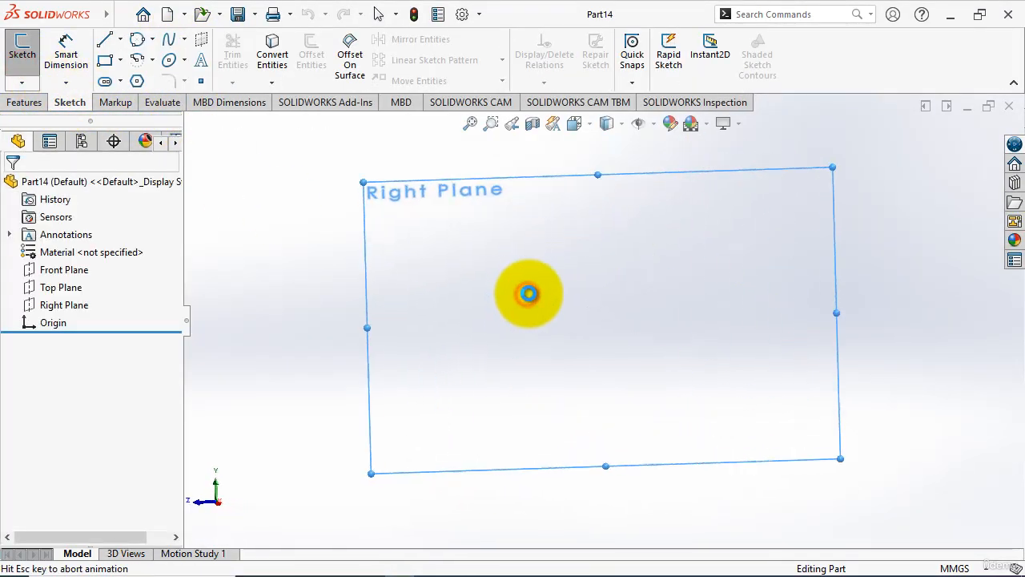
pyautogui.click(105, 40)
pyautogui.click(602, 320)
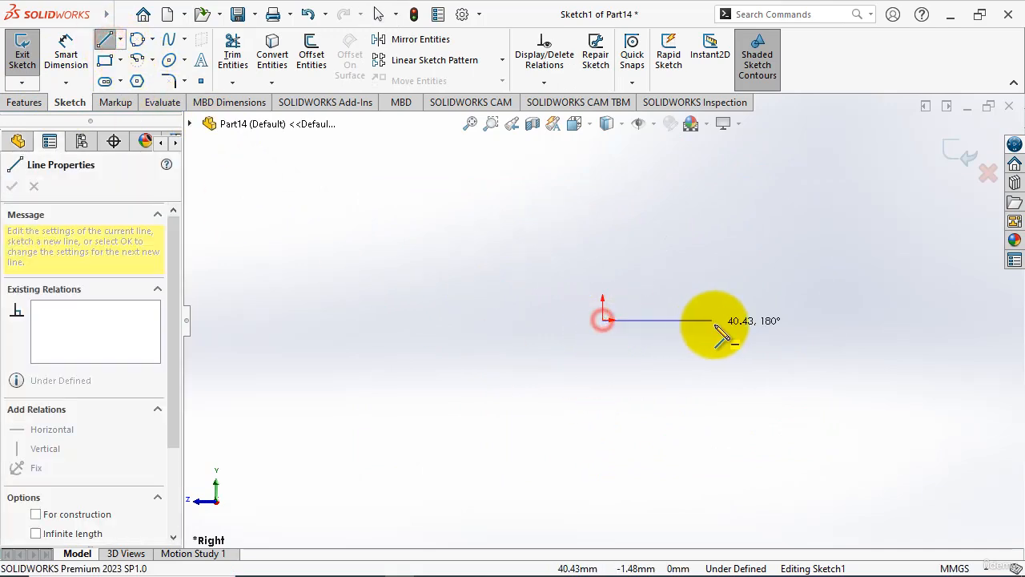
pyautogui.click(772, 320)
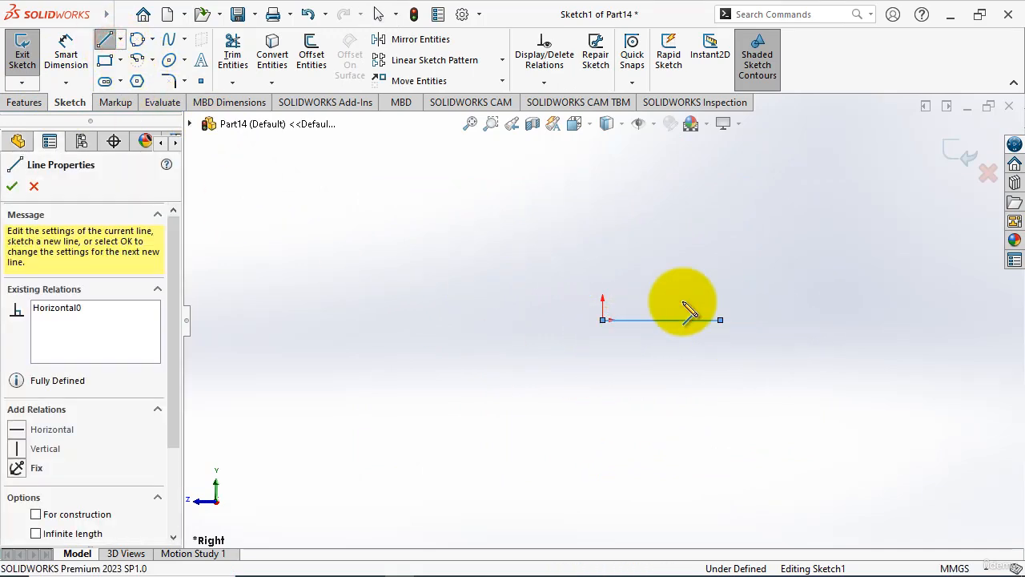
# - Add a quarter-circle tangent arc curving upward from the free end of the horizontal line
pyautogui.click(137, 60)
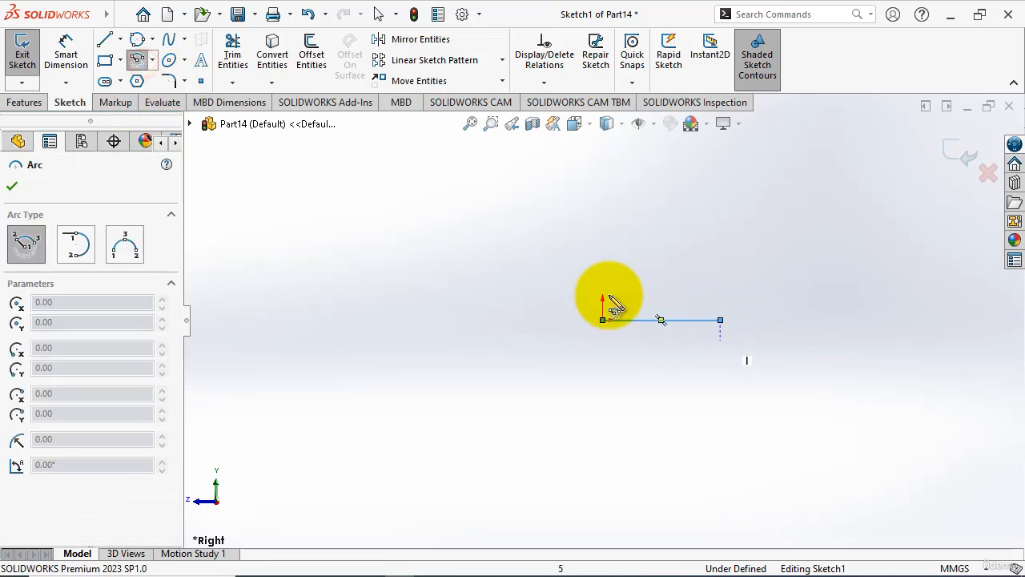
pyautogui.click(76, 249)
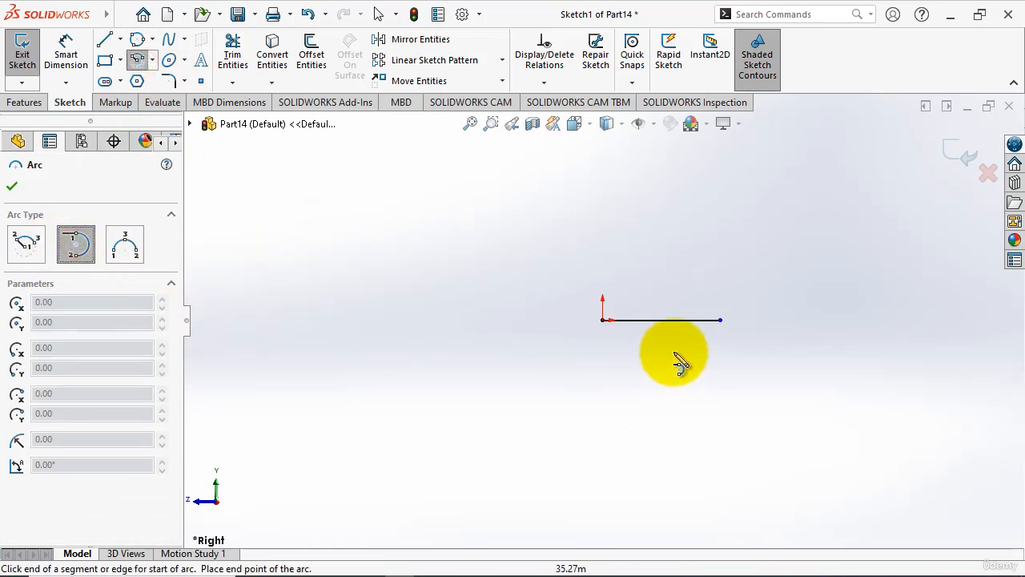
pyautogui.click(720, 320)
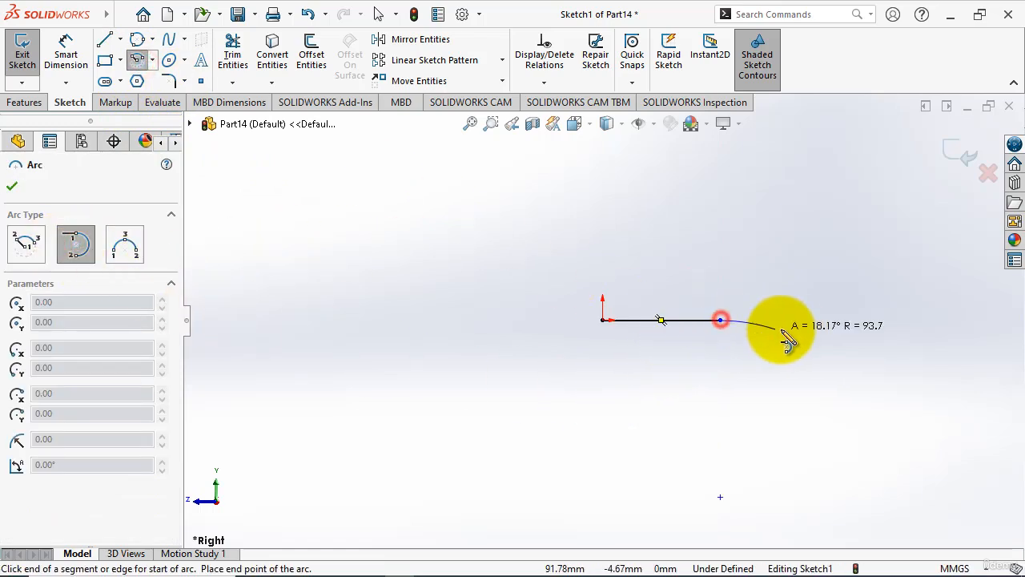
pyautogui.click(784, 257)
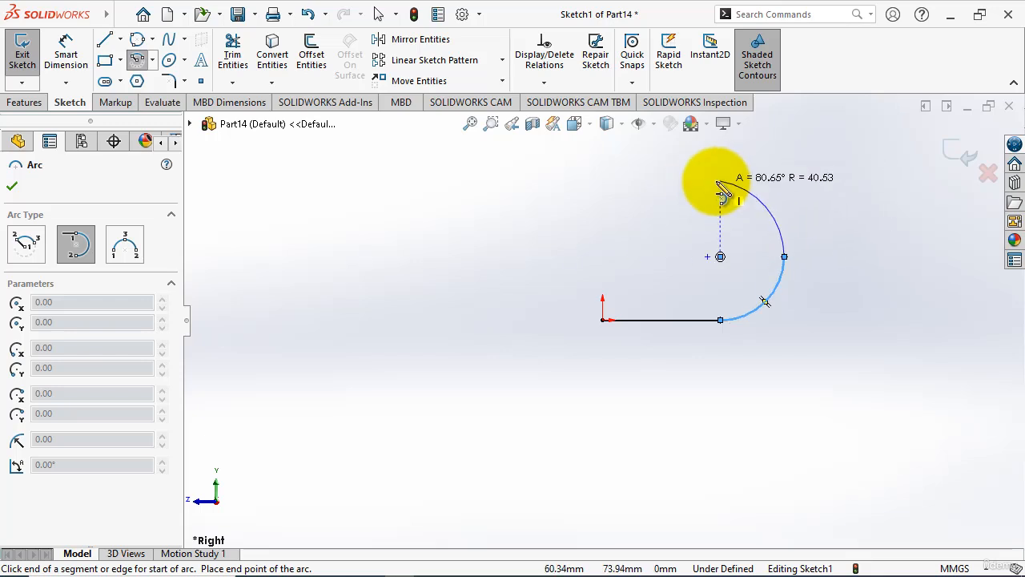
# - Draw a vertical line upward from the arc's end, tangent to the arc
pyautogui.click(104, 40)
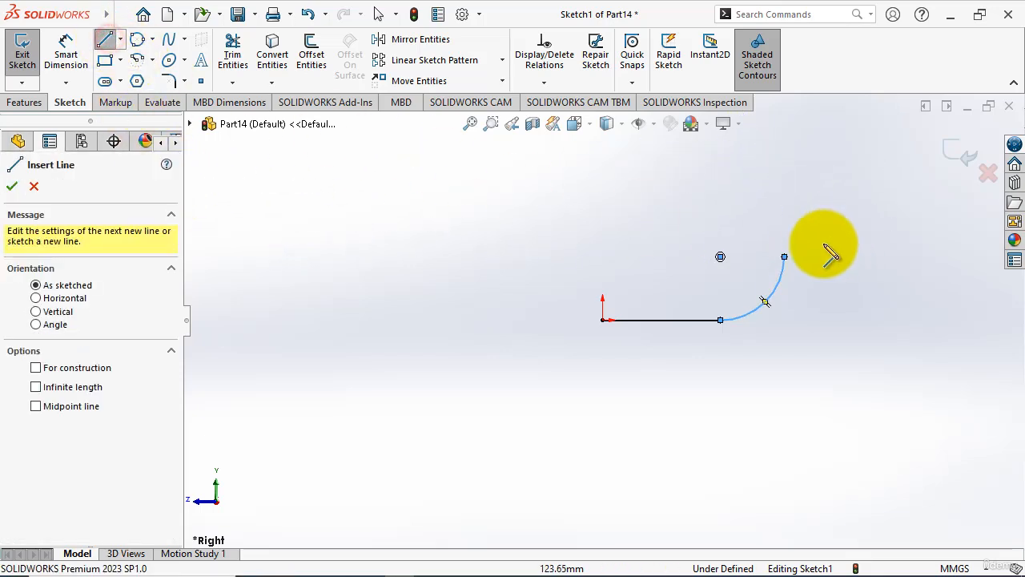
pyautogui.click(785, 257)
pyautogui.click(784, 155)
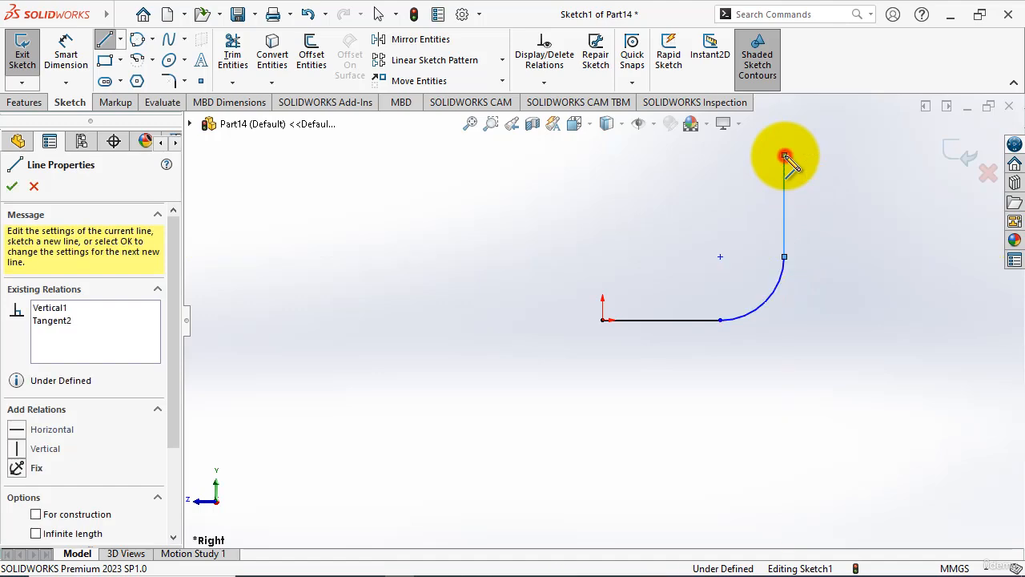
pyautogui.press('Escape')
# - Dimension the horizontal line and the vertical line to 150 mm each
pyautogui.click(66, 50)
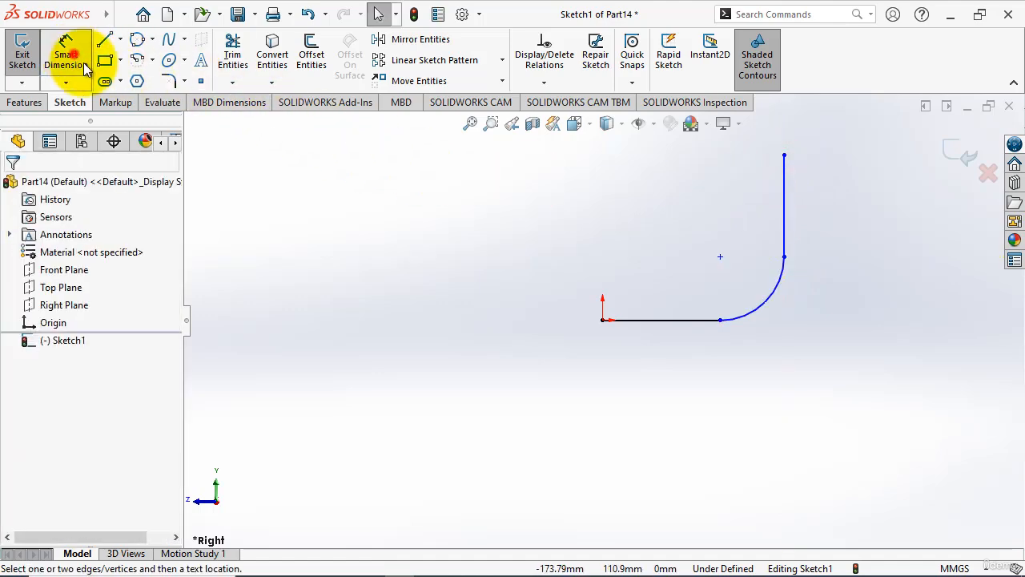
pyautogui.click(663, 320)
pyautogui.click(653, 384)
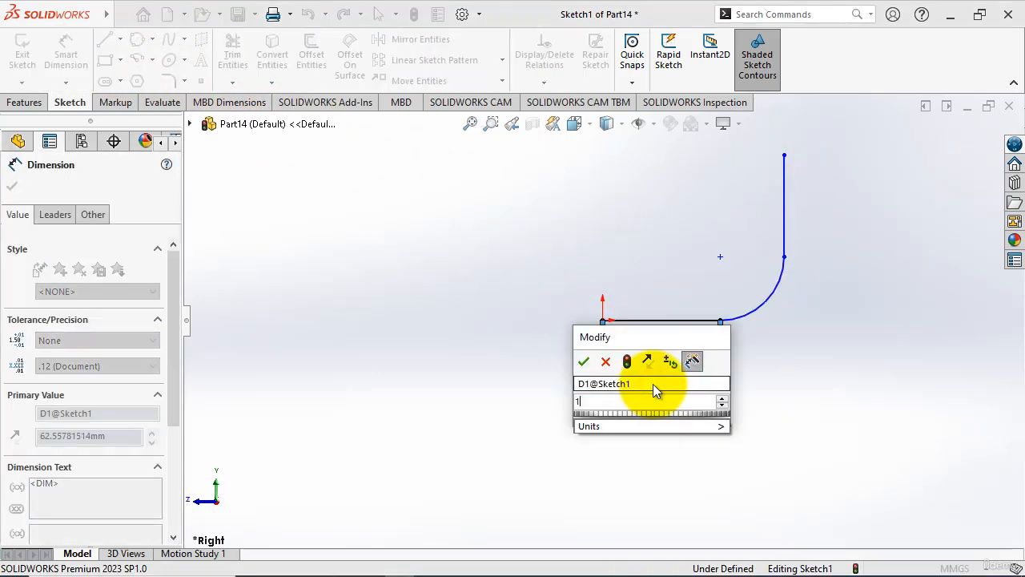
pyautogui.write('150')
pyautogui.press('Return')
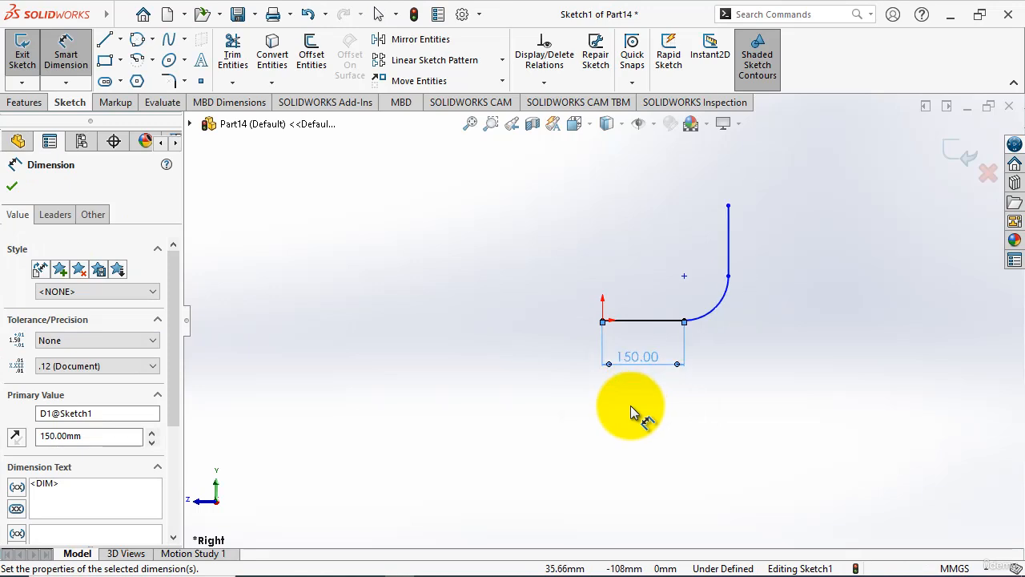
pyautogui.click(715, 270)
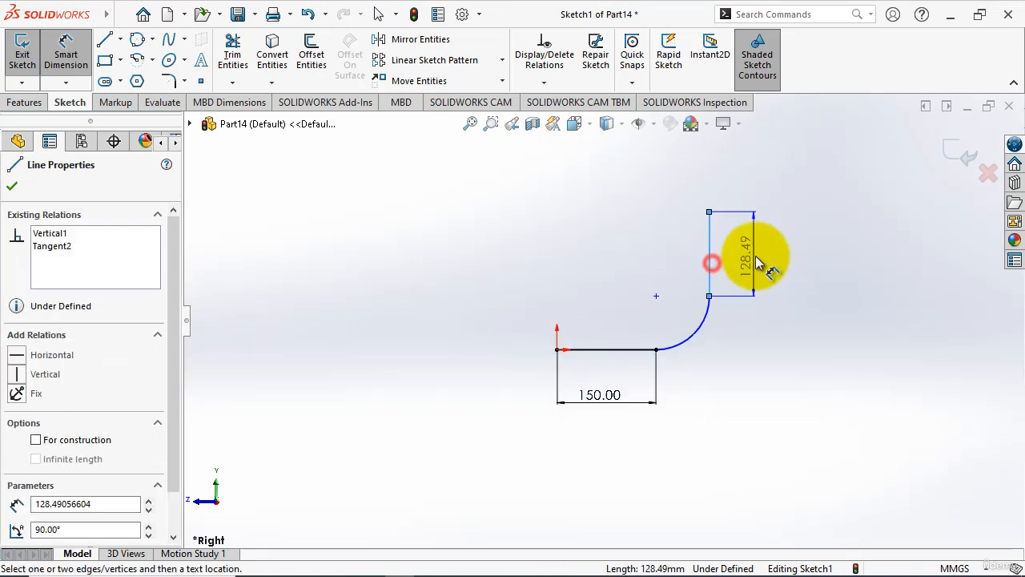
pyautogui.click(820, 309)
pyautogui.write('150')
pyautogui.press('Return')
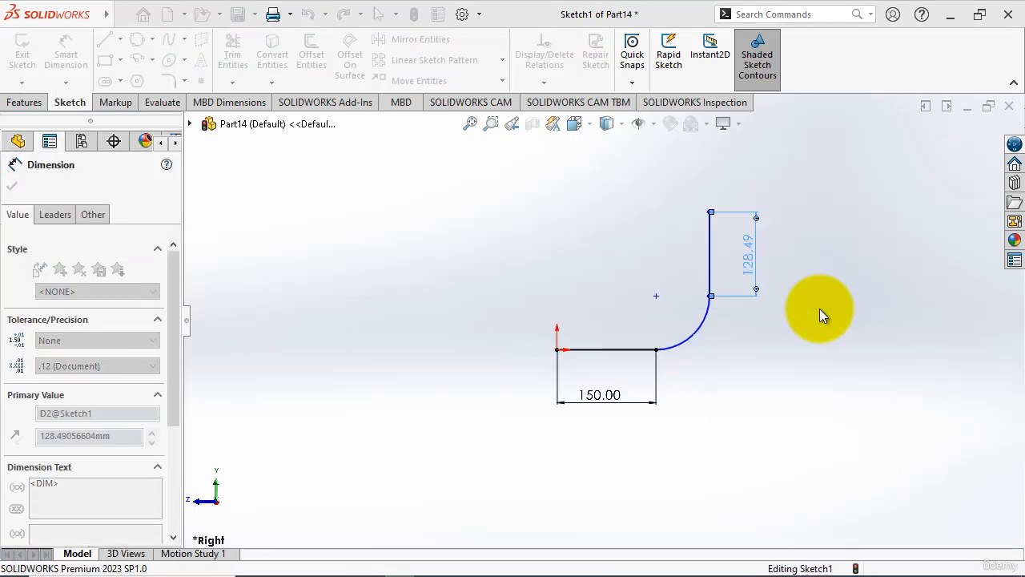
# - Dimension the arc's radius to 80 mm and close the path sketch
pyautogui.click(695, 329)
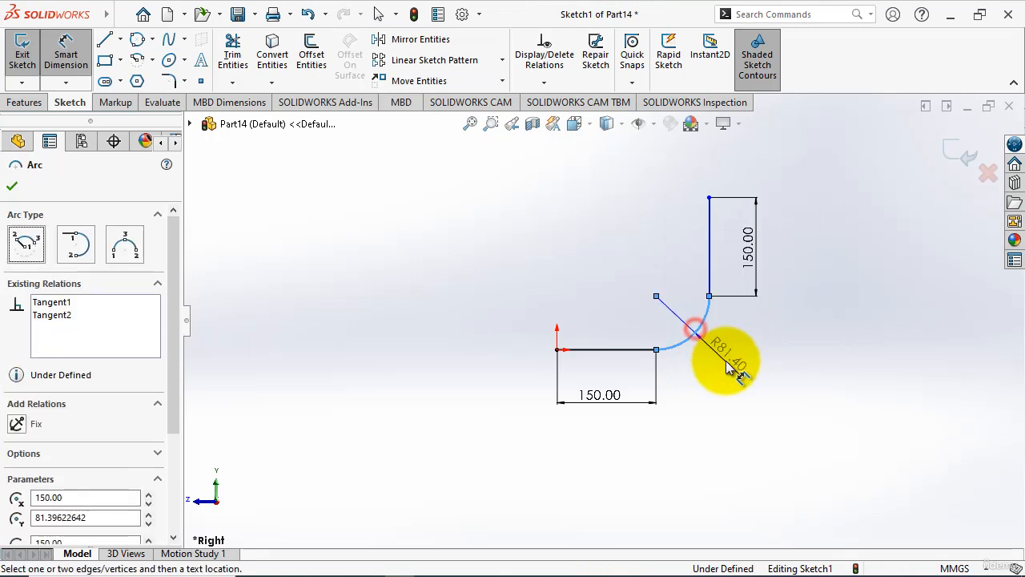
pyautogui.click(731, 367)
pyautogui.write('80')
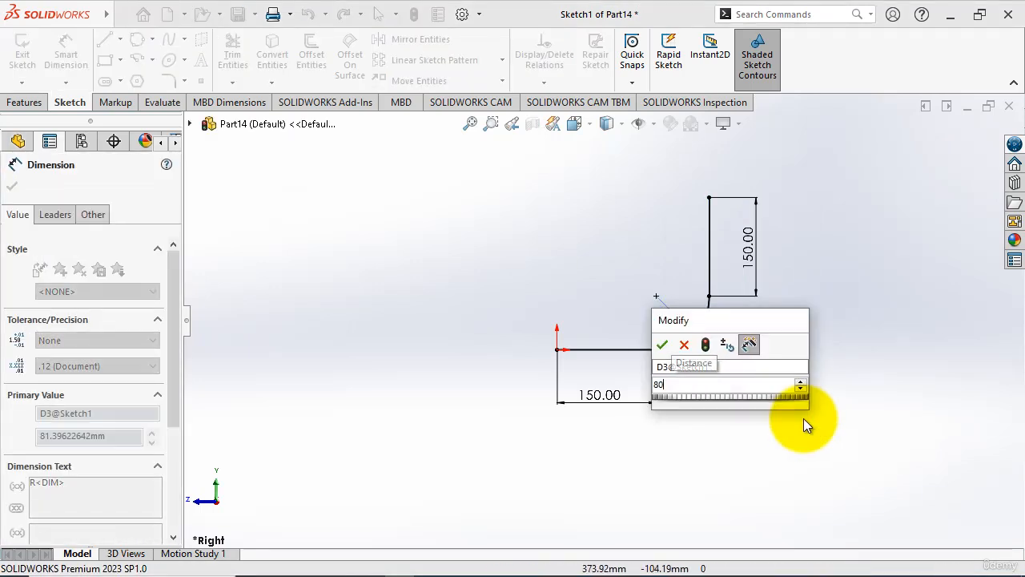
pyautogui.press('Return')
pyautogui.press('Escape')
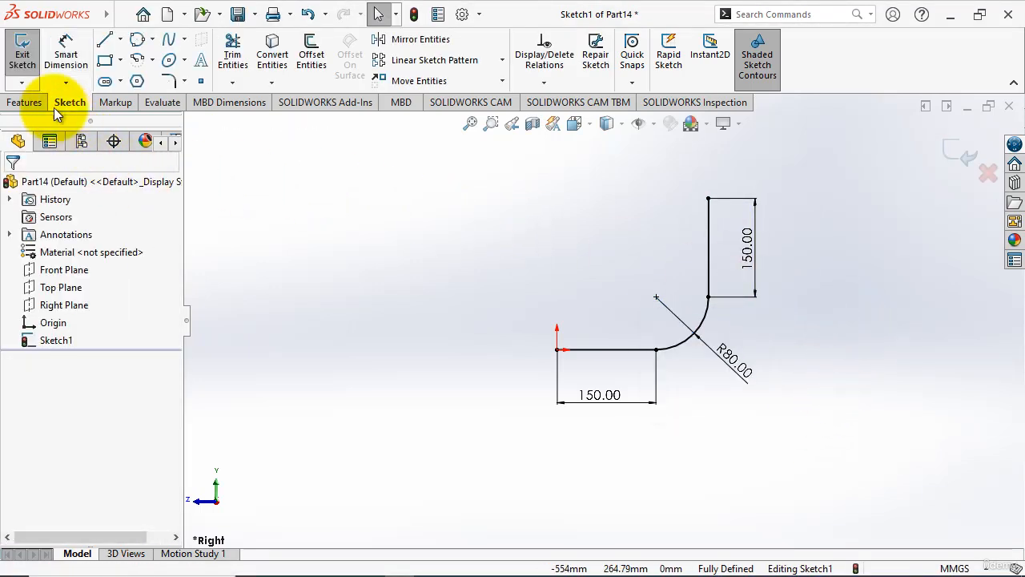
pyautogui.click(21, 64)
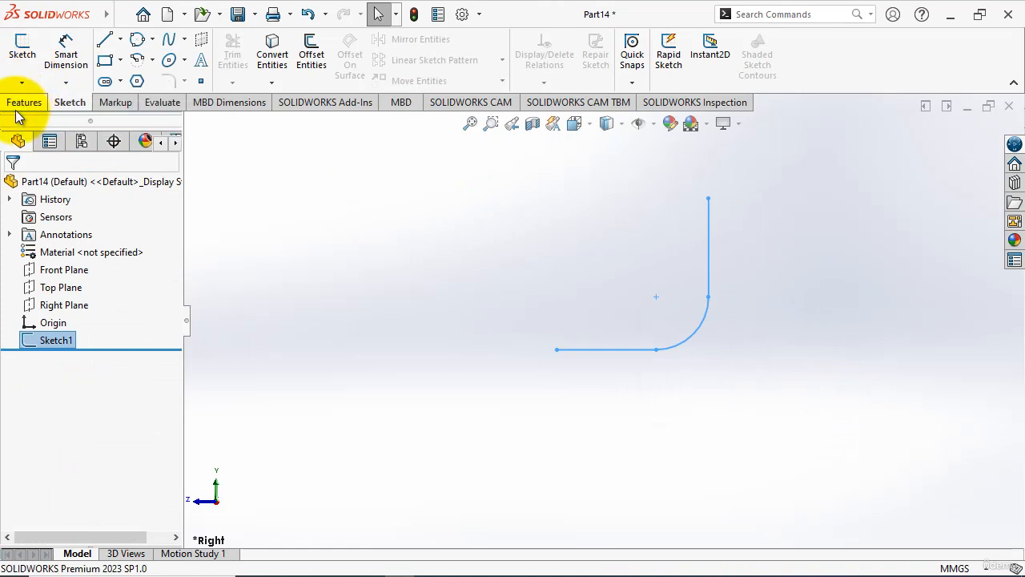
# - Start a sketch on the Front Plane and draw two concentric circles at the origin, the outer about 92 mm in diameter
pyautogui.click(22, 48)
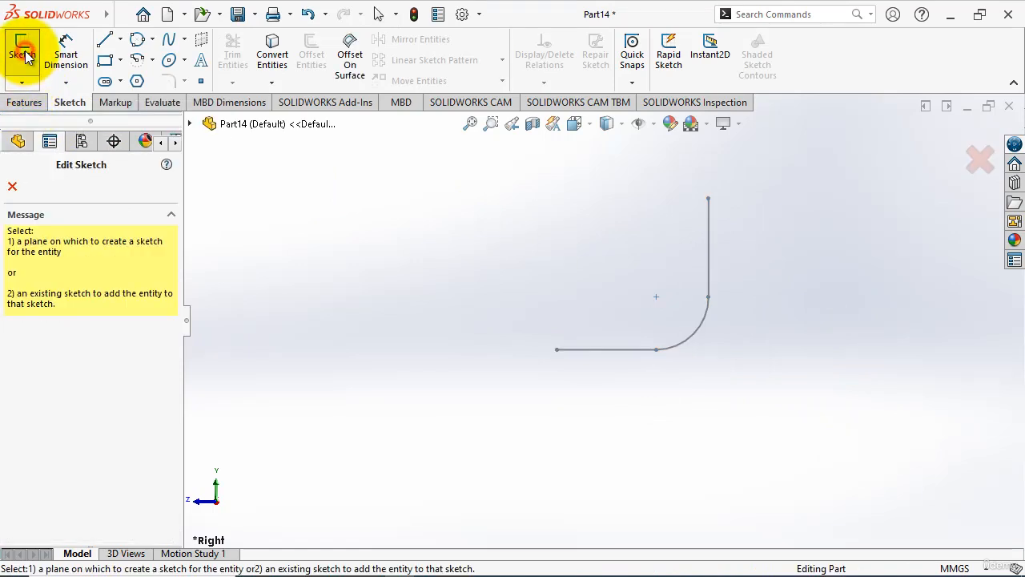
pyautogui.click(18, 142)
pyautogui.click(69, 273)
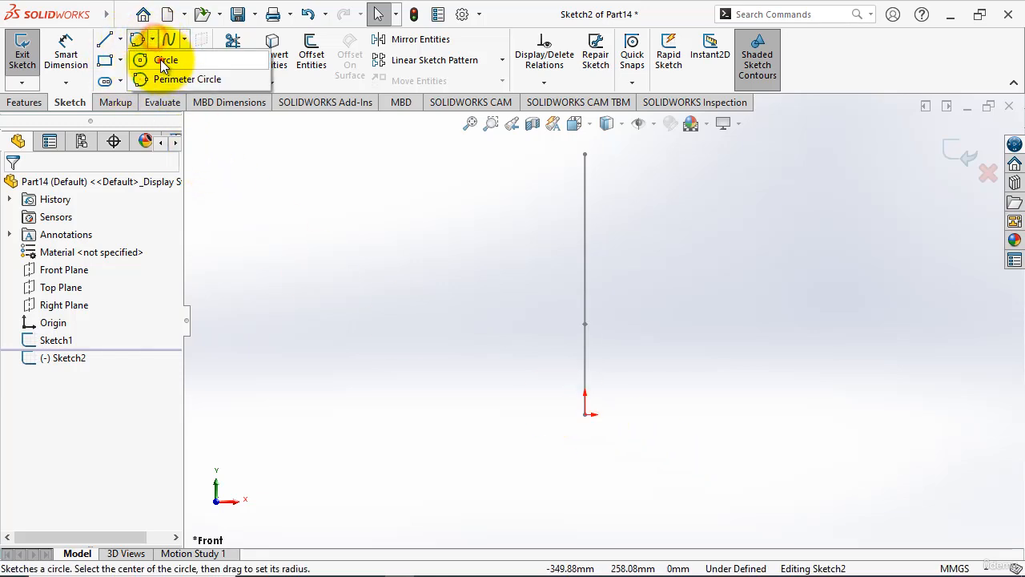
pyautogui.click(164, 60)
pyautogui.click(587, 415)
pyautogui.click(600, 467)
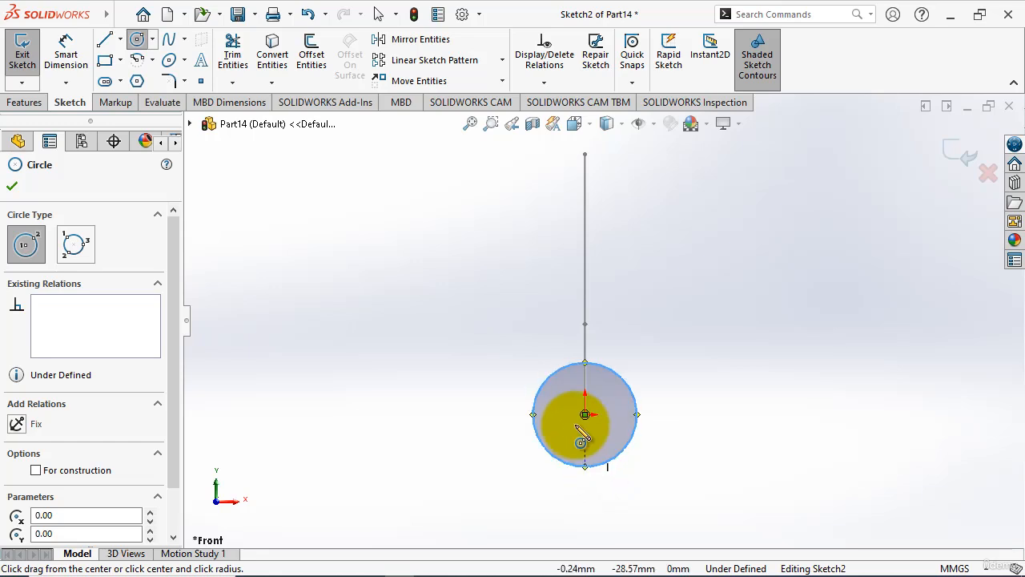
pyautogui.click(585, 415)
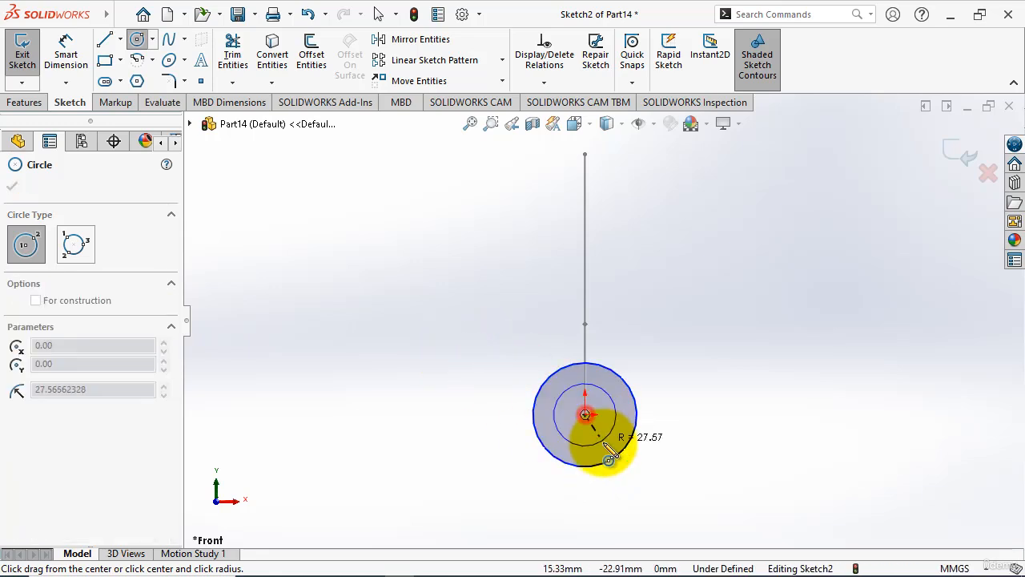
pyautogui.click(601, 438)
# - Dimension the outer circle's diameter to 64 mm
pyautogui.click(66, 50)
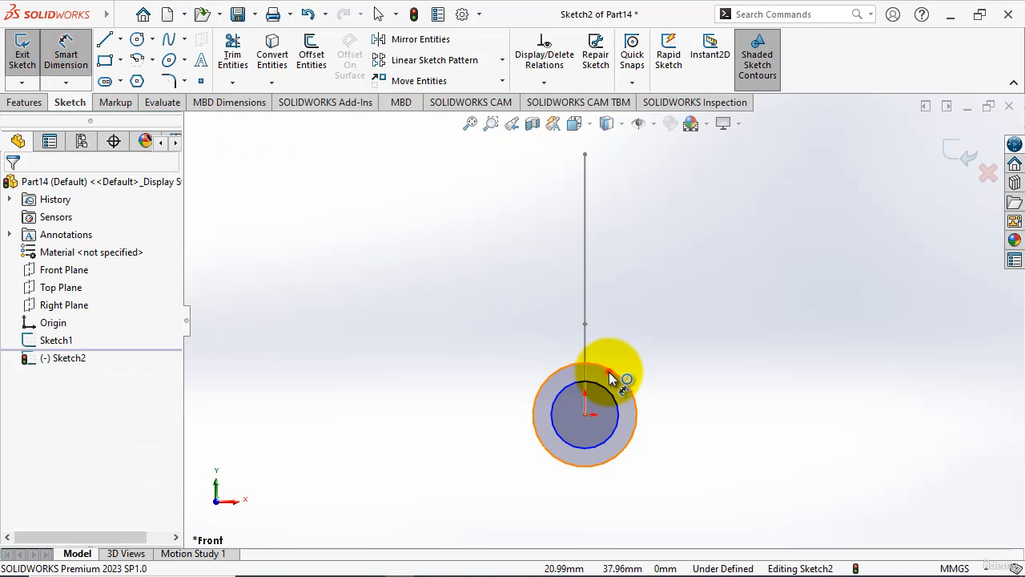
pyautogui.click(612, 370)
pyautogui.click(675, 343)
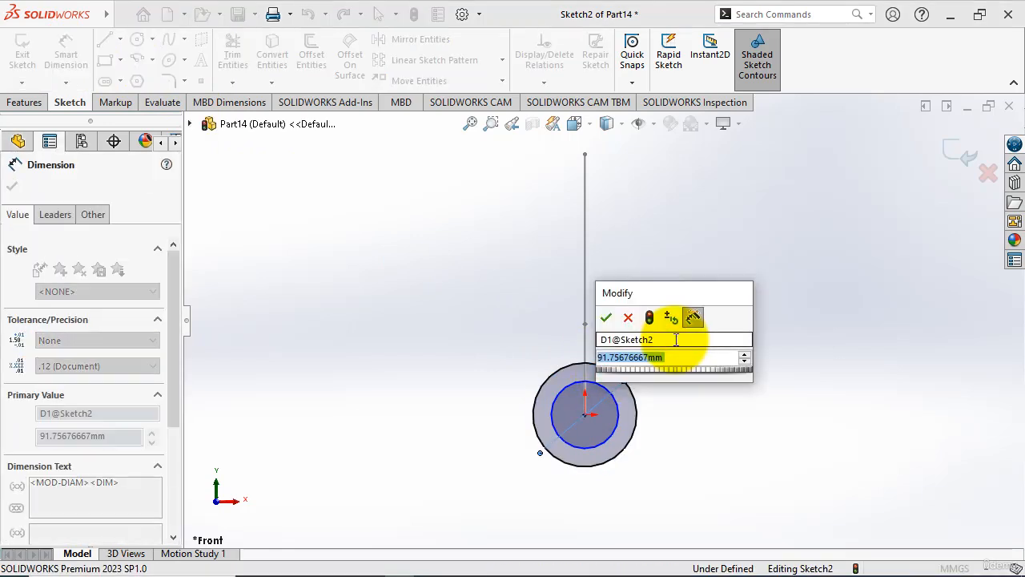
pyautogui.write('64')
pyautogui.press('Return')
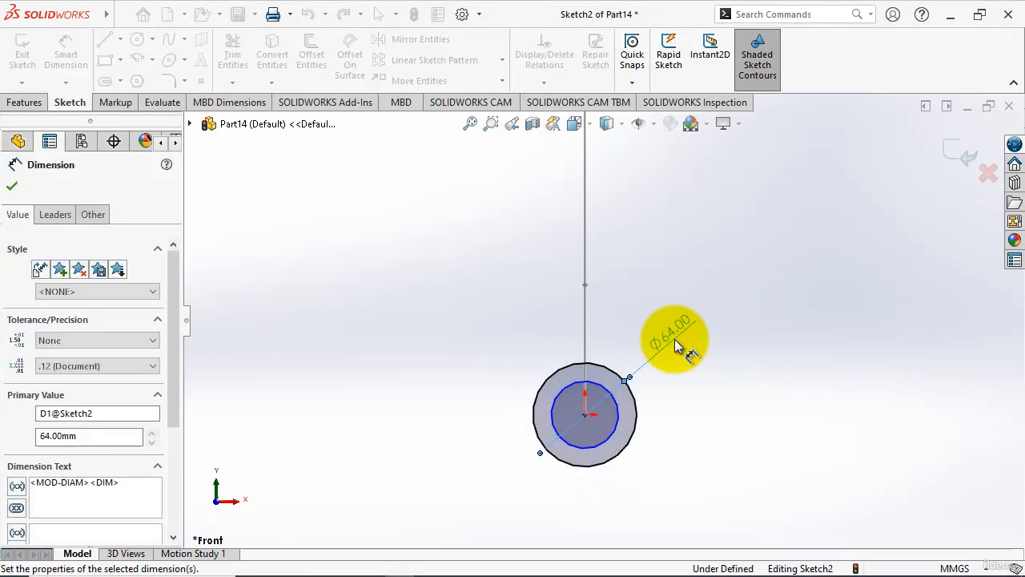
# - Dimension the inner circle's diameter to 45 mm and close the profile sketch
pyautogui.click(618, 410)
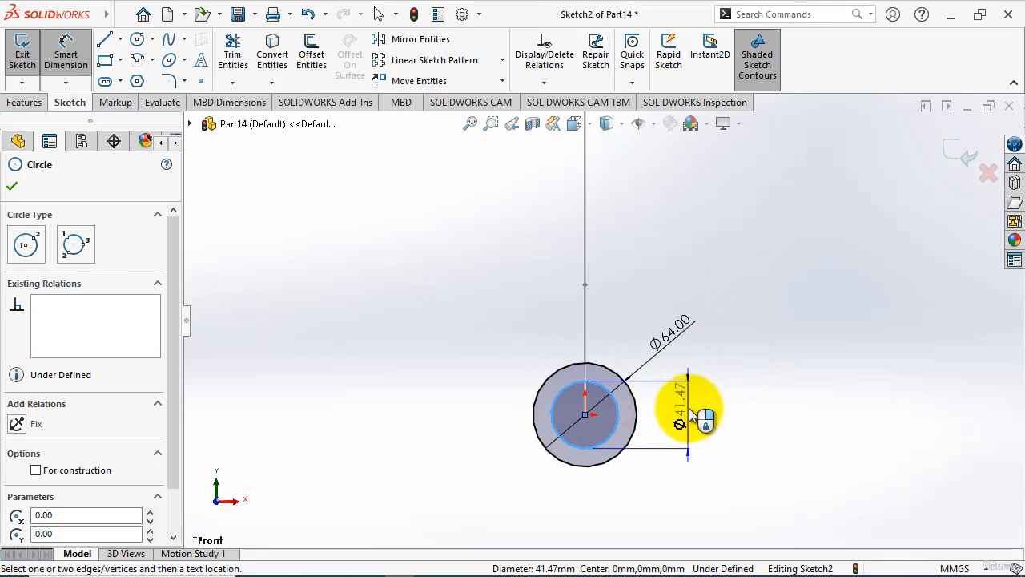
pyautogui.click(690, 412)
pyautogui.write('45')
pyautogui.press('Return')
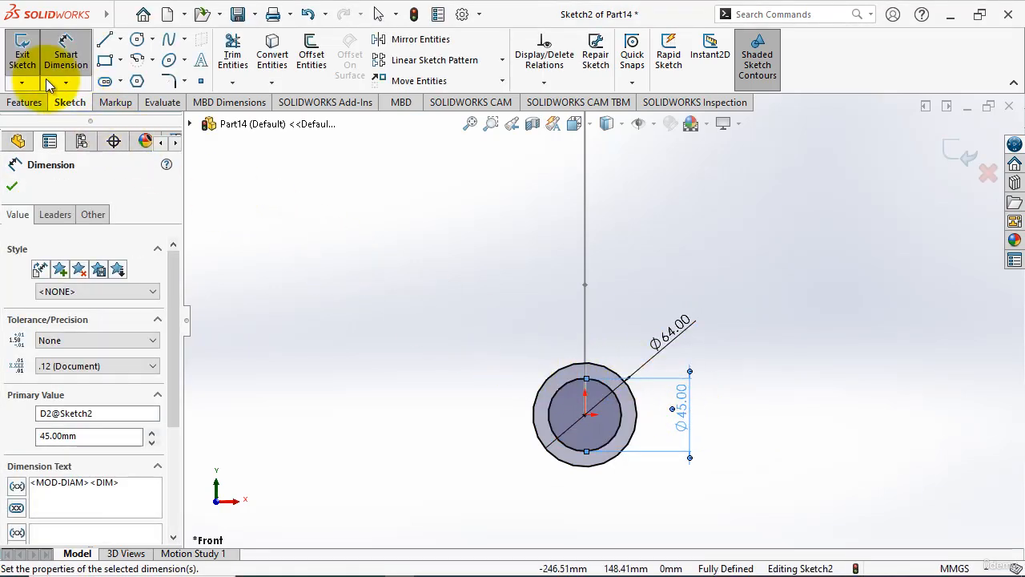
pyautogui.click(31, 63)
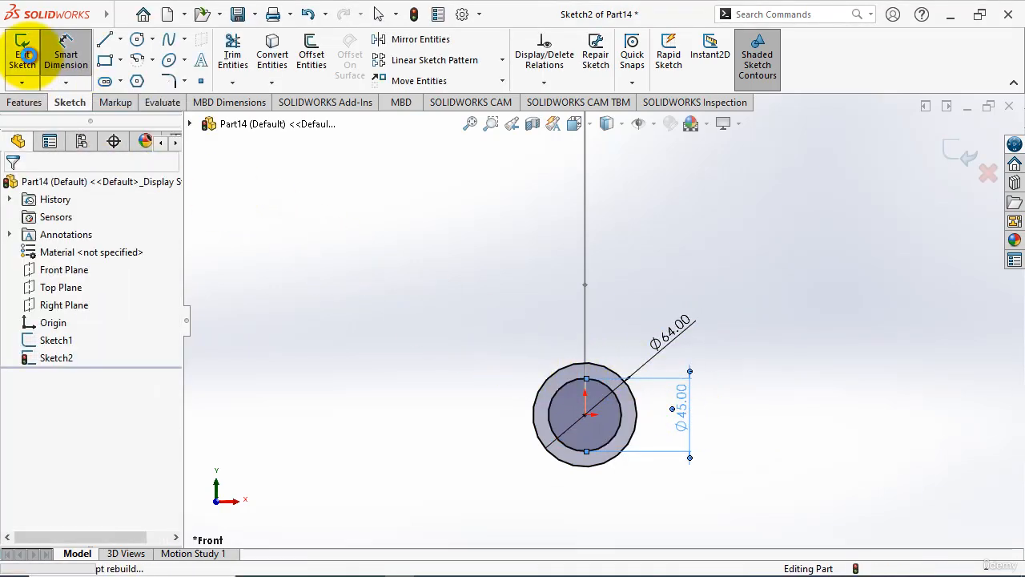
# - Sweep the two-circle profile along the L-shaped path sketch to create the bent pipe, and show it in isometric view
pyautogui.click(24, 103)
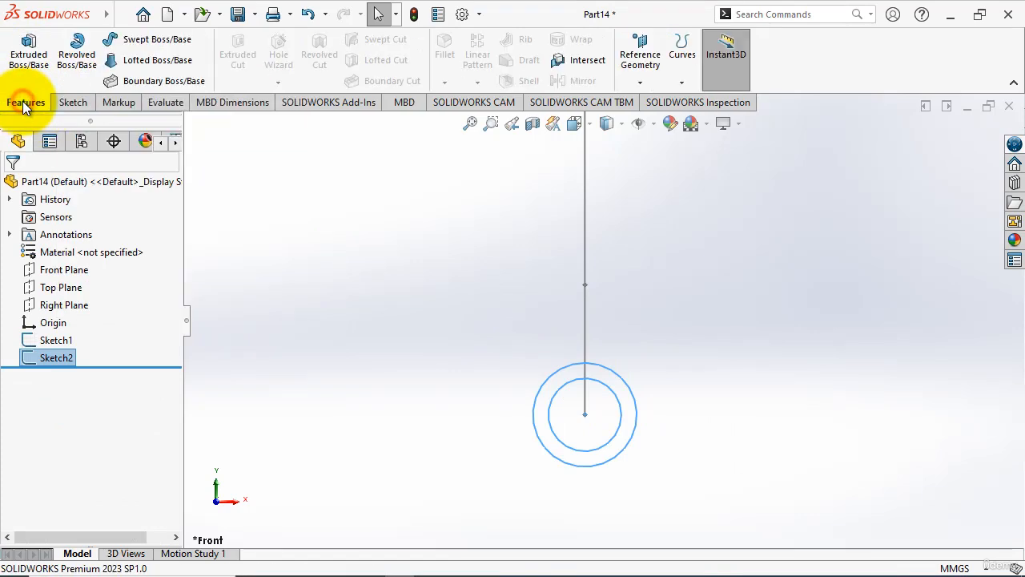
pyautogui.click(121, 40)
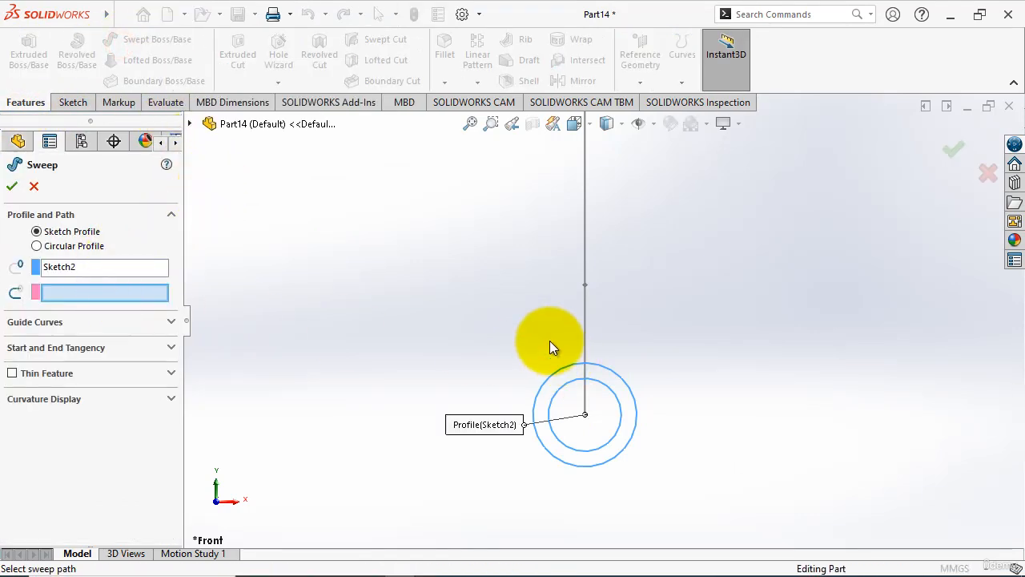
pyautogui.moveTo(550, 341); pyautogui.dragTo(482, 421, button='middle')
pyautogui.click(485, 414)
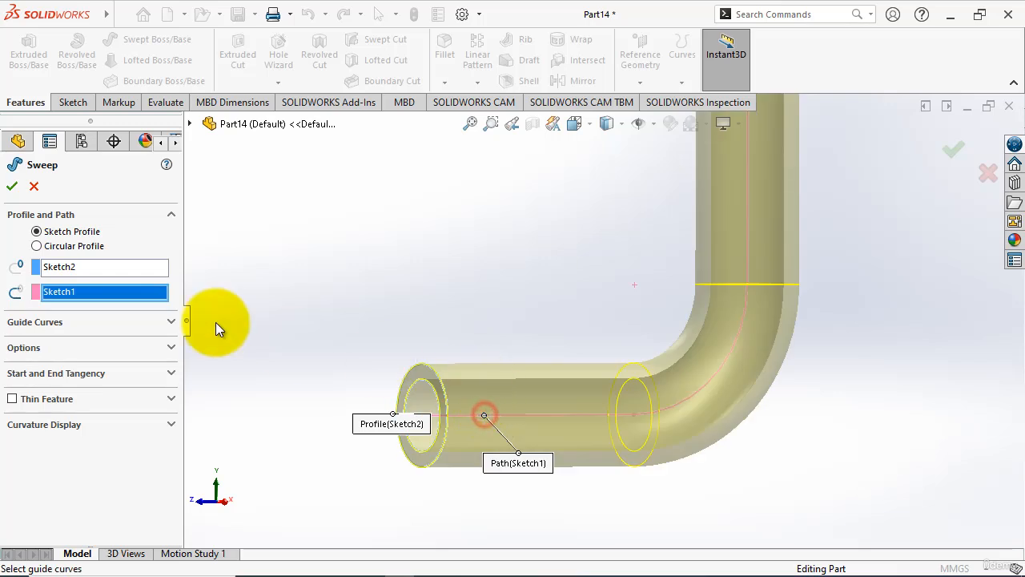
pyautogui.click(12, 186)
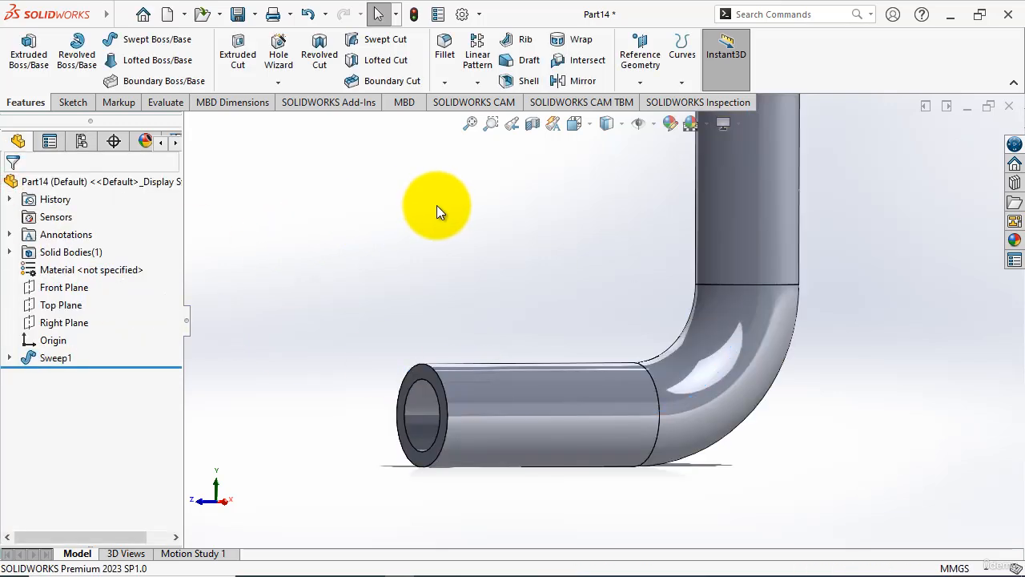
pyautogui.hotkey('ctrl', '7')
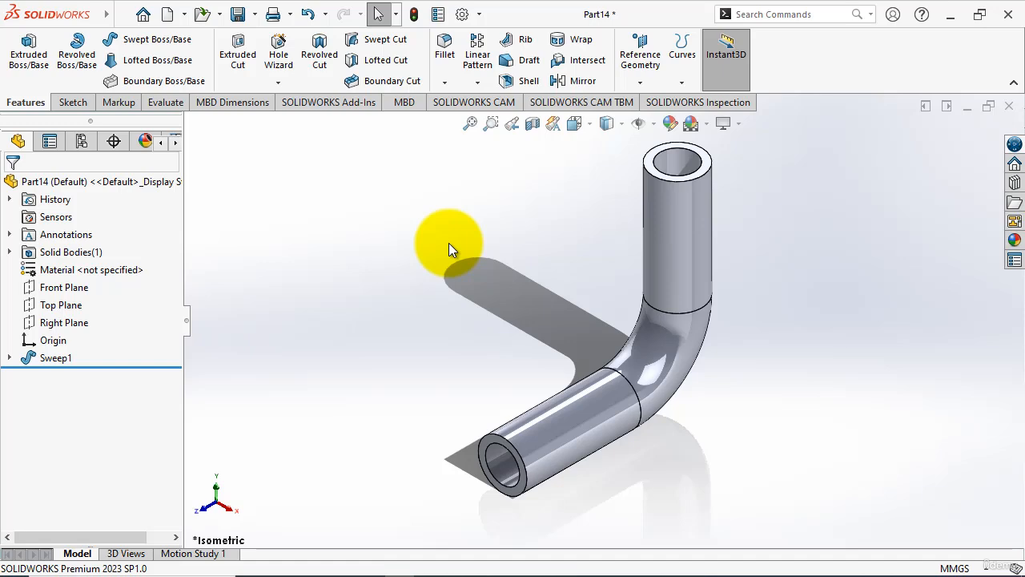
# - Start a sketch on the lower front end face of the pipe and convert its inner circular edge into the sketch
pyautogui.click(69, 103)
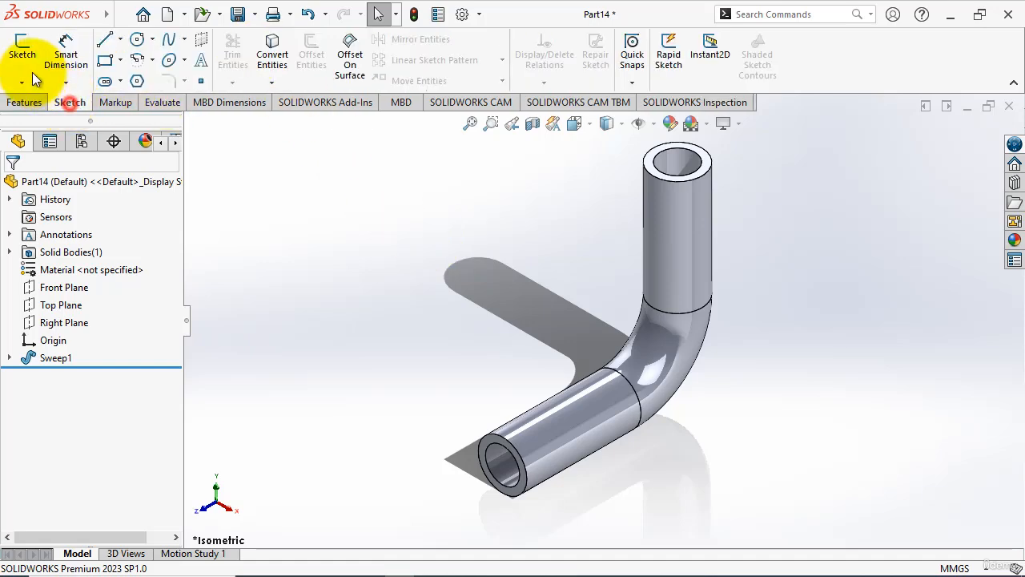
pyautogui.click(23, 49)
pyautogui.click(487, 438)
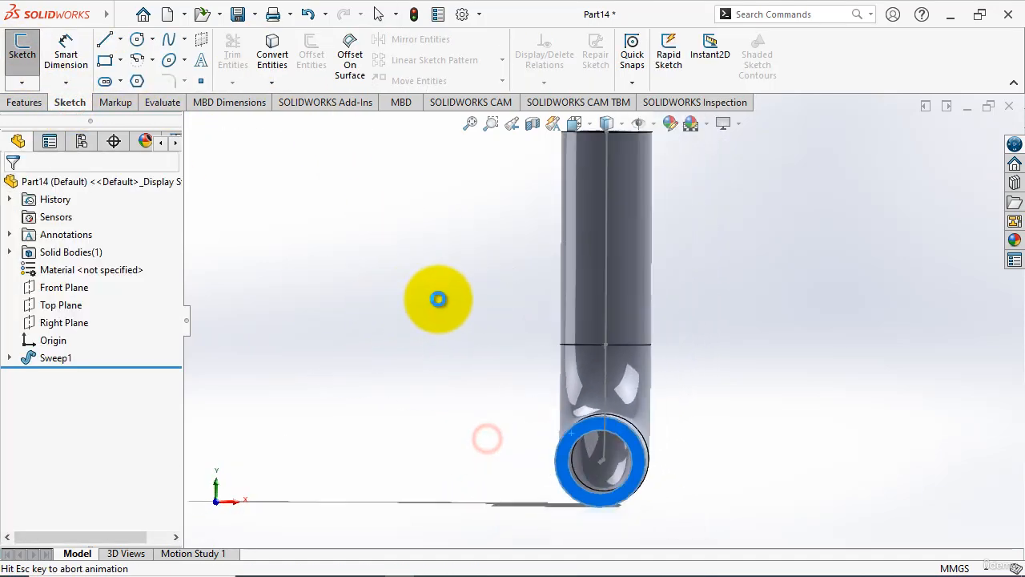
pyautogui.click(269, 56)
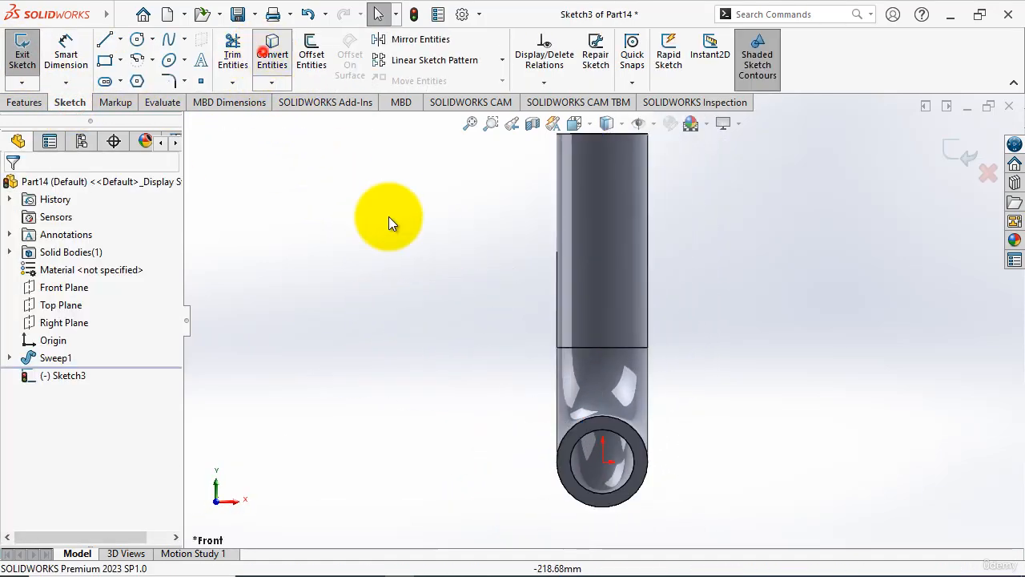
pyautogui.click(623, 486)
pyautogui.click(20, 185)
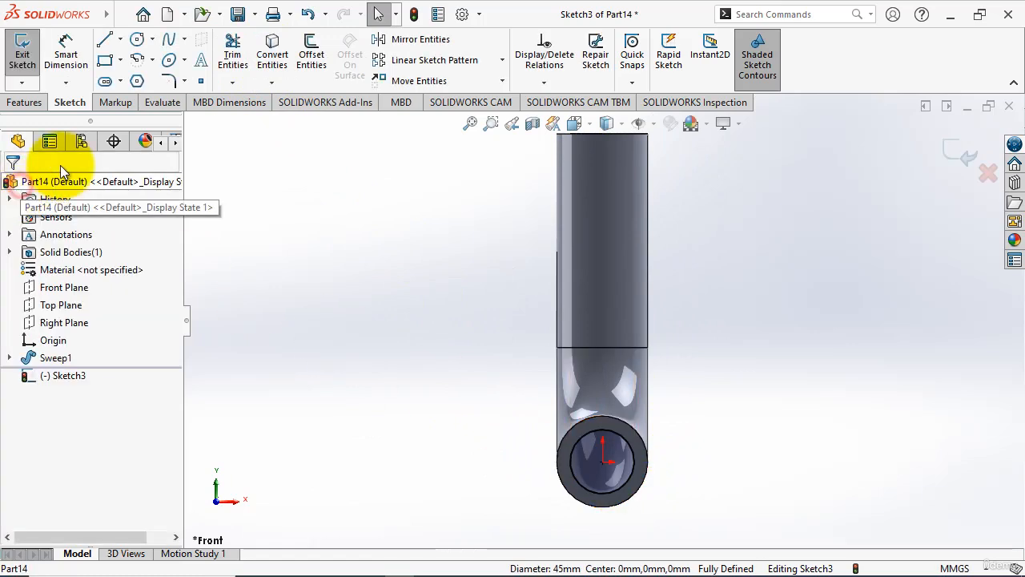
# - Draw a circle about 103 mm in diameter centred on the origin, around the pipe's front end
pyautogui.click(137, 39)
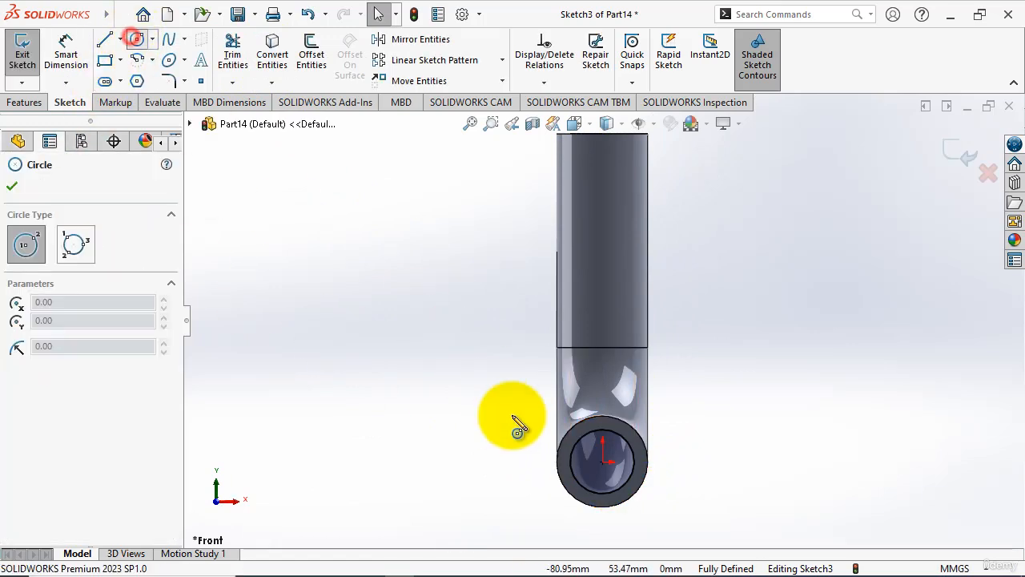
pyautogui.click(603, 462)
pyautogui.click(644, 521)
# - Dimension the new outer circle's diameter to 120 mm and close the flange sketch
pyautogui.click(70, 49)
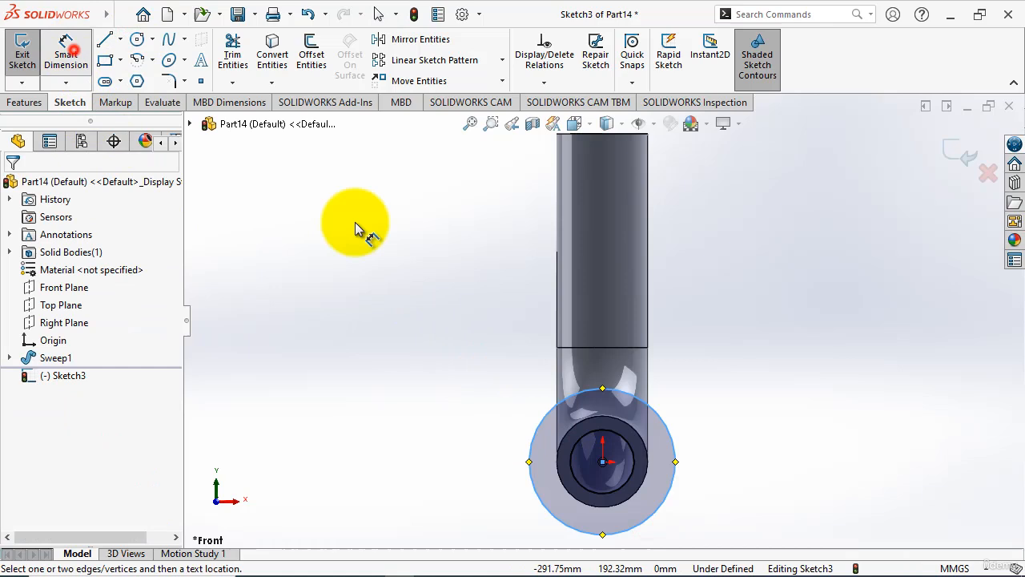
pyautogui.click(673, 437)
pyautogui.click(767, 402)
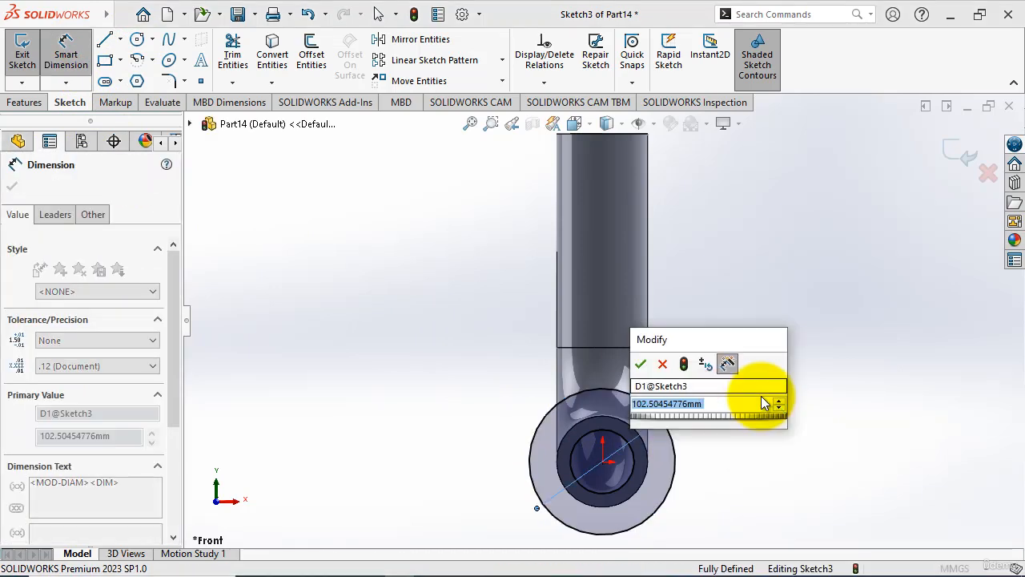
pyautogui.write('120')
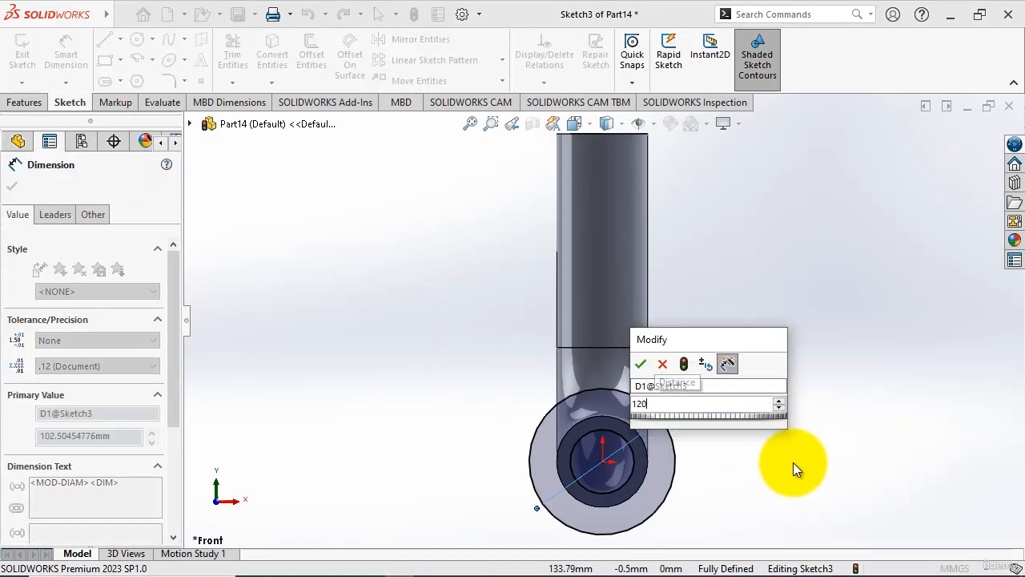
pyautogui.press('Return')
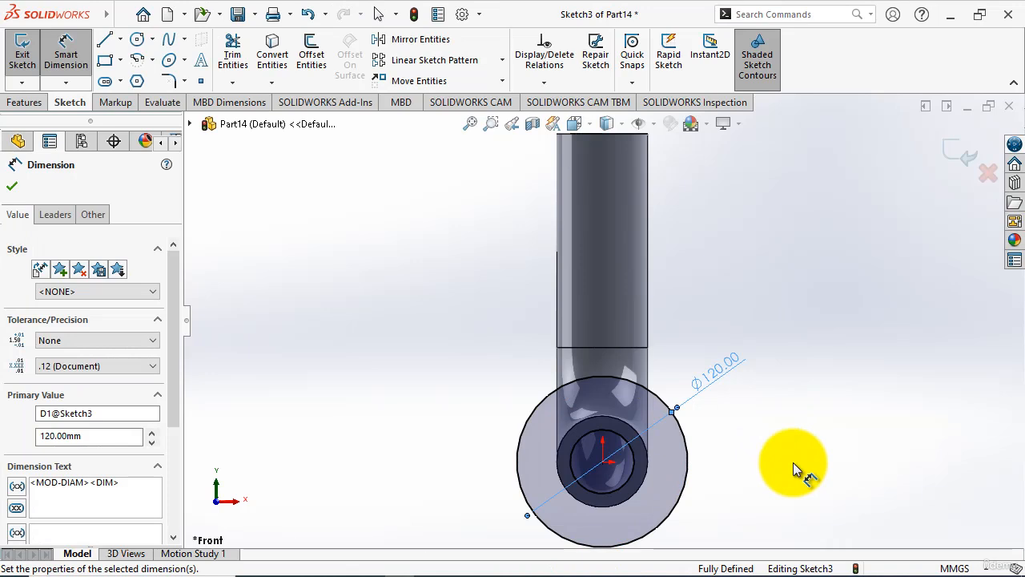
pyautogui.click(23, 54)
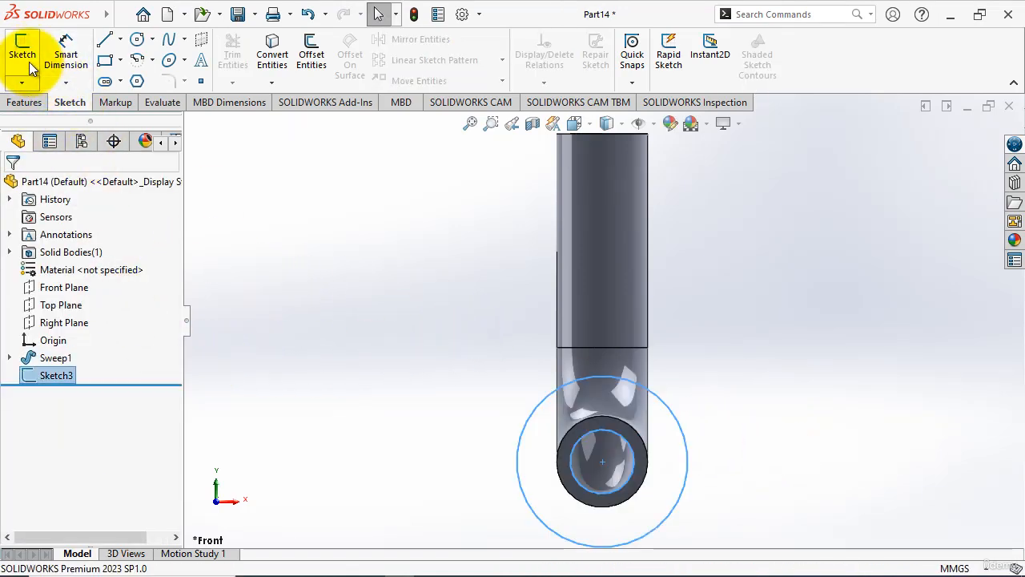
# - Extrude the flange sketch outward from the pipe's front end as a Blind boss, 25 mm deep, with merged result
pyautogui.click(24, 103)
pyautogui.click(29, 54)
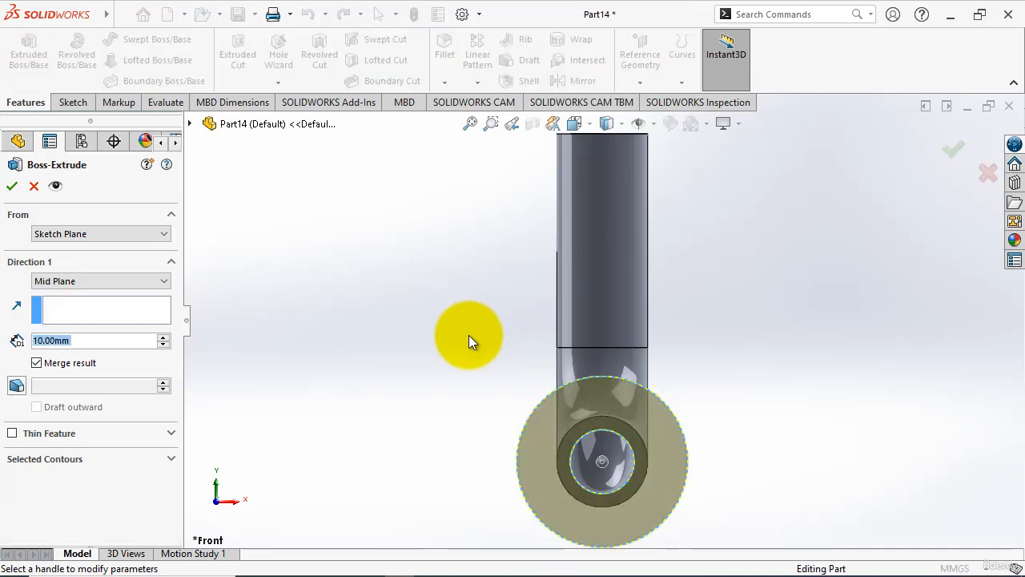
pyautogui.moveTo(385, 327); pyautogui.dragTo(224, 342, button='middle')
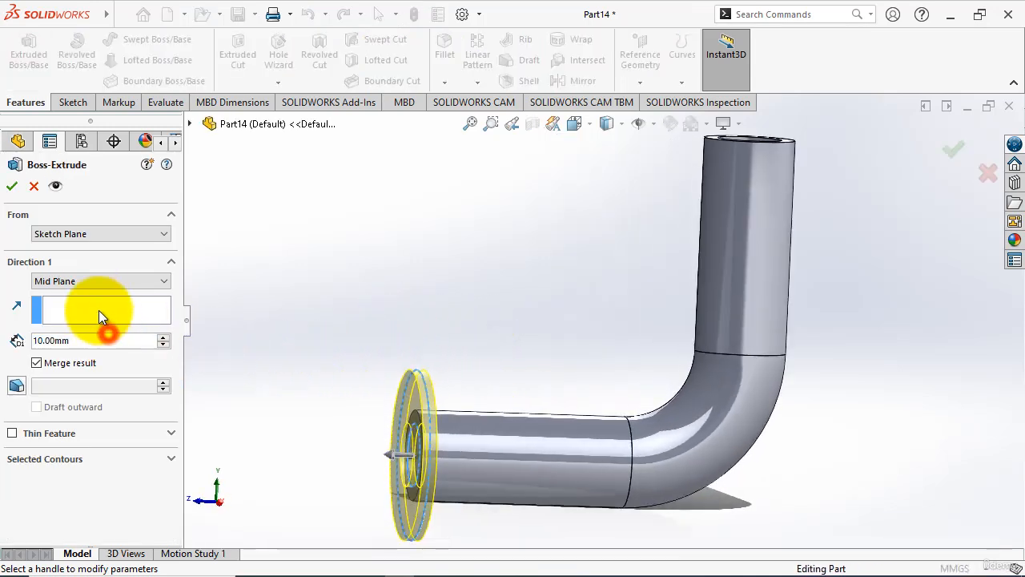
pyautogui.click(100, 281)
pyautogui.click(70, 295)
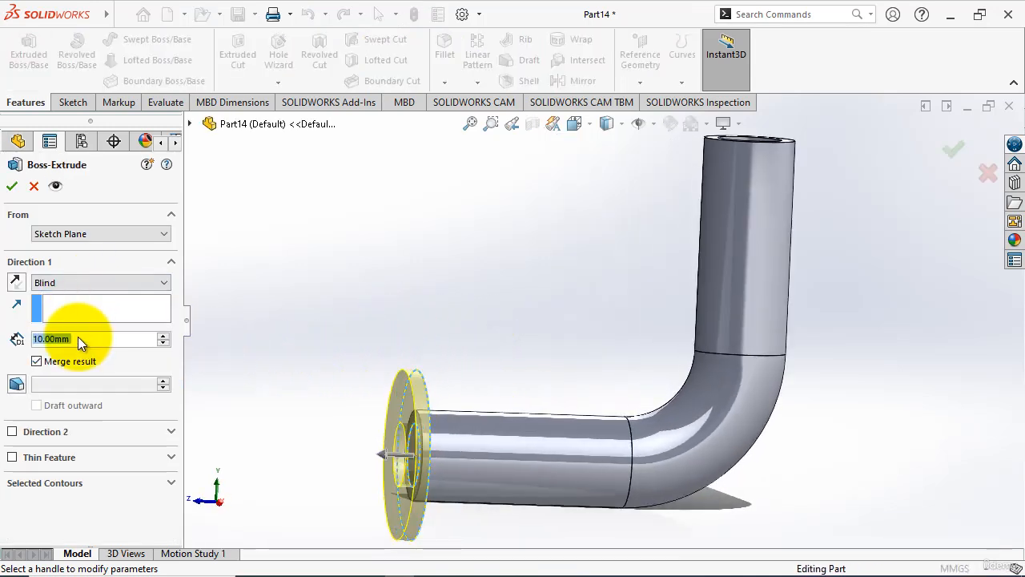
pyautogui.write('25')
pyautogui.press('Return')
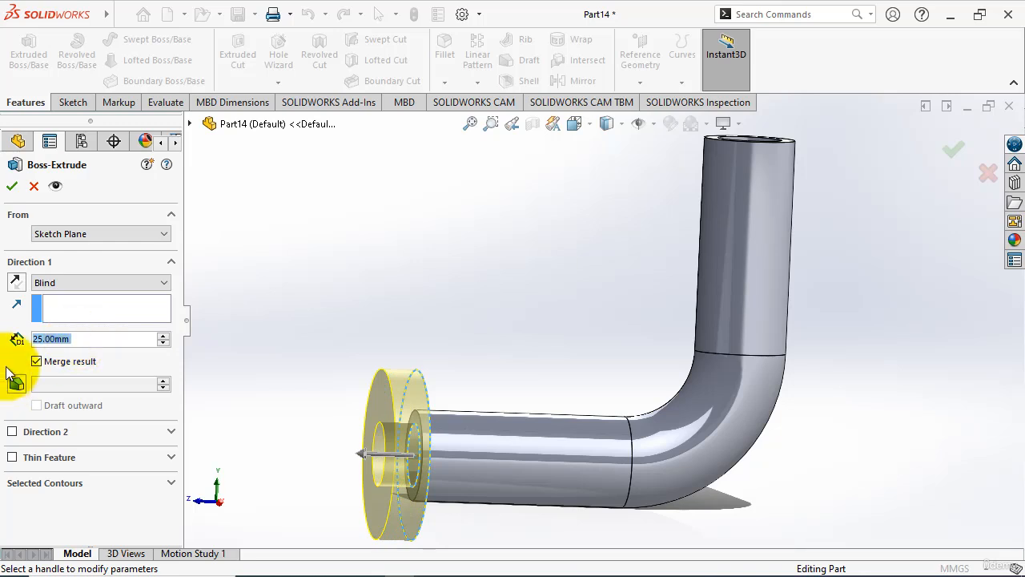
pyautogui.click(11, 186)
pyautogui.click(416, 308)
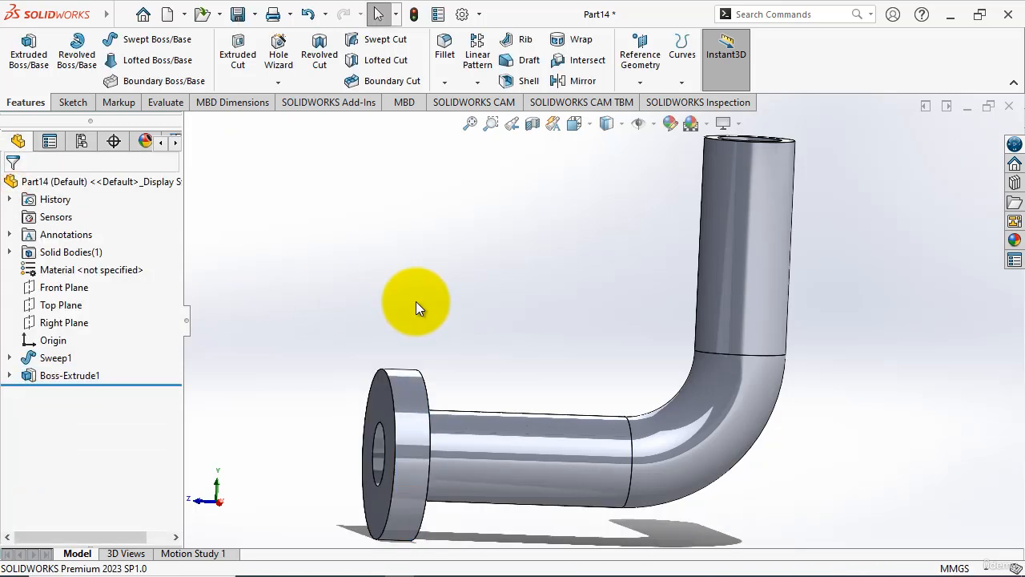
# - Start a sketch on the end face of the upright pipe leg and convert its inner circular edge into the sketch
pyautogui.scroll(3, 539, 365)
pyautogui.moveTo(602, 256); pyautogui.dragTo(576, 318, button='middle')
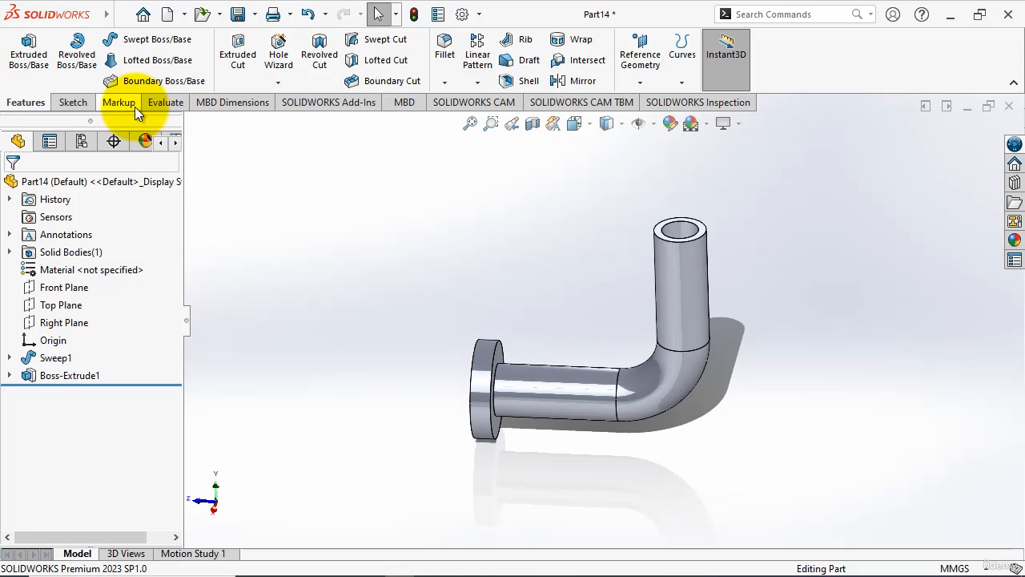
pyautogui.click(78, 105)
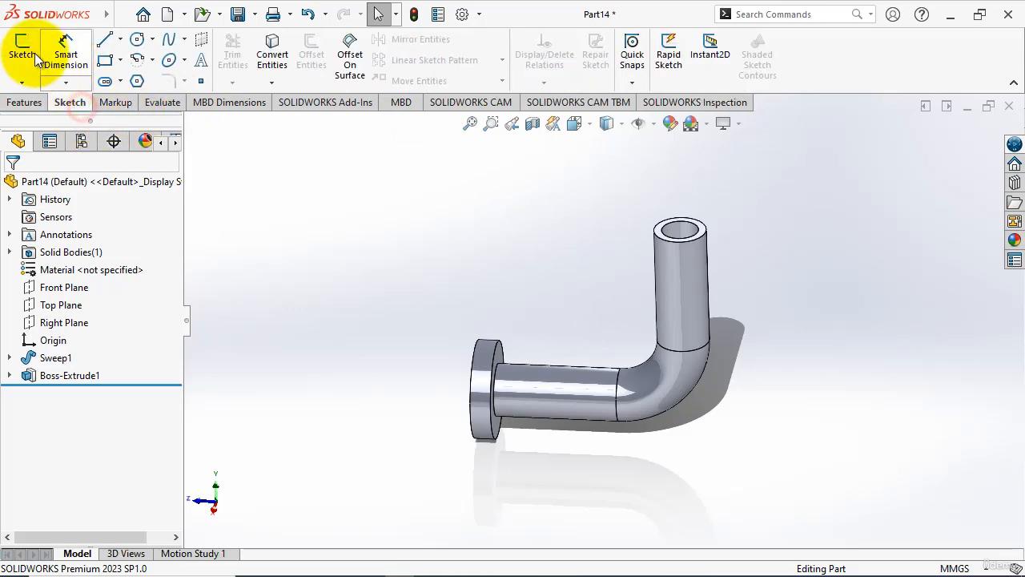
pyautogui.click(23, 50)
pyautogui.click(704, 229)
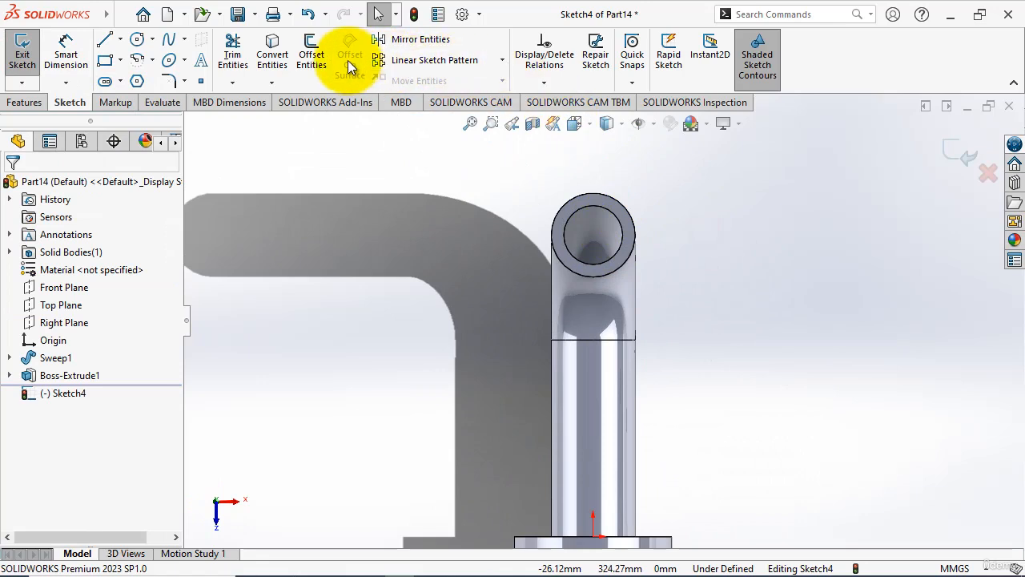
pyautogui.click(273, 53)
pyautogui.click(587, 264)
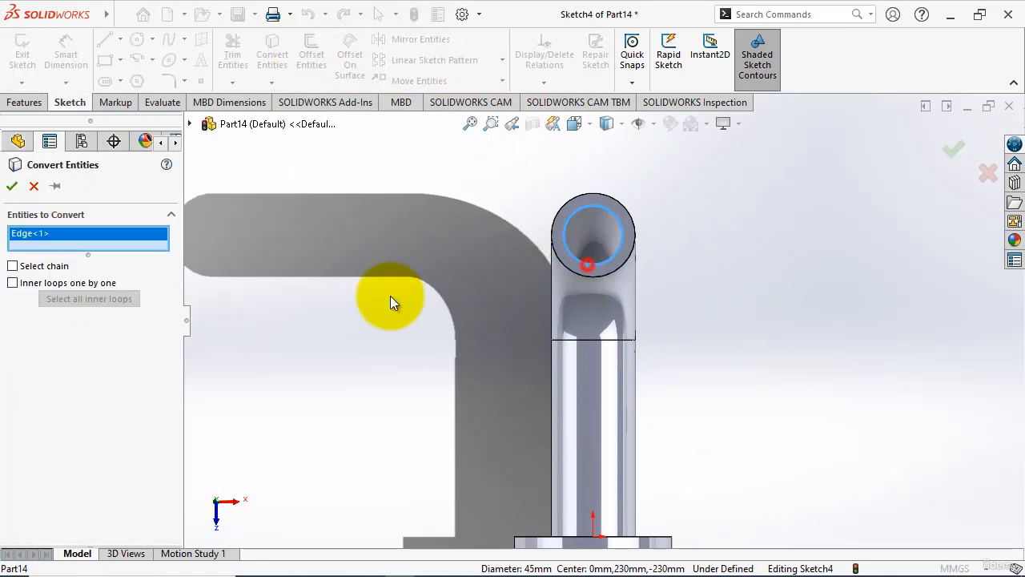
pyautogui.click(12, 186)
# - Draw a circle about 108 mm in diameter, concentric with the bore of the upright leg
pyautogui.click(137, 39)
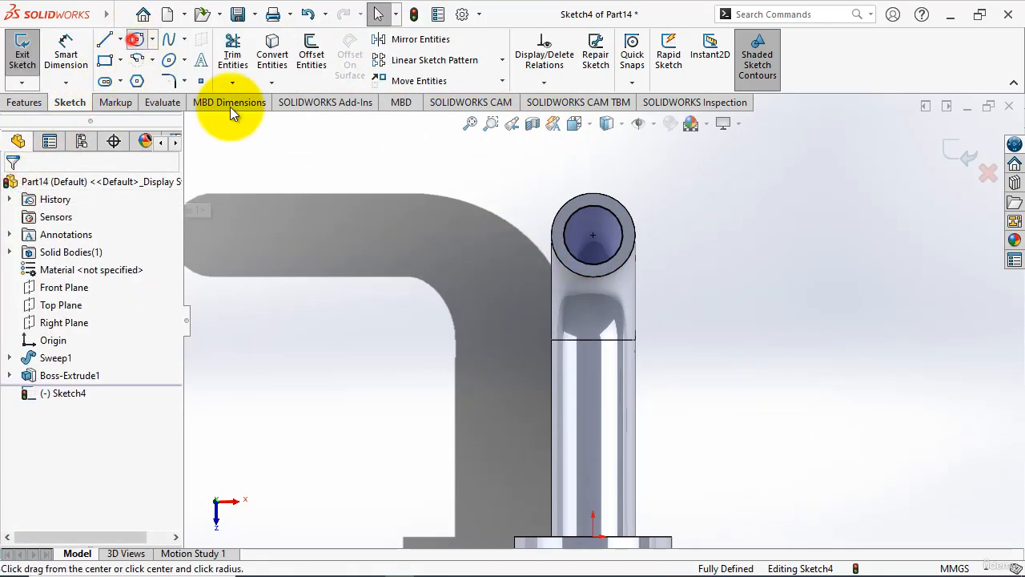
pyautogui.click(593, 235)
pyautogui.click(648, 275)
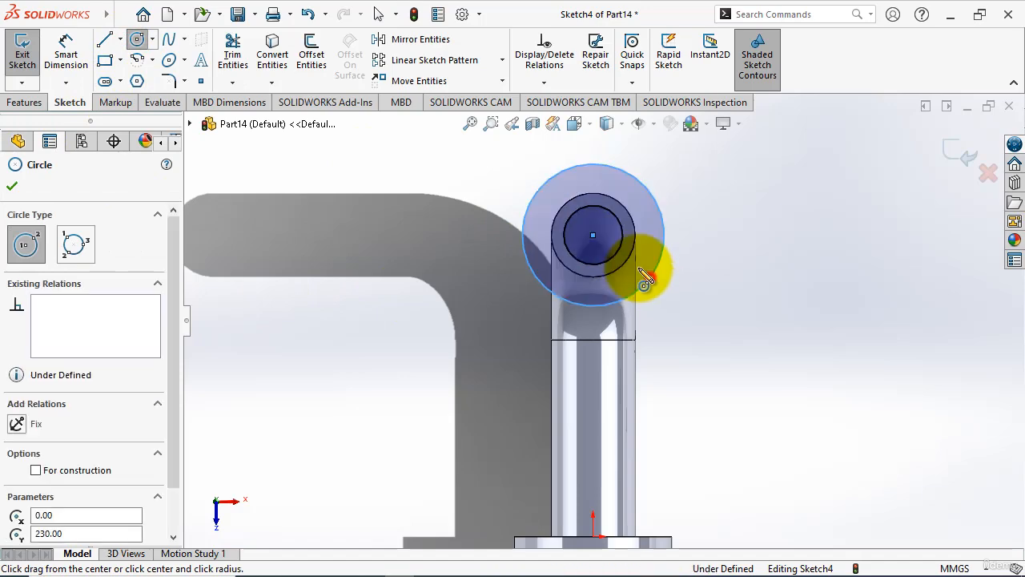
# - Dimension the outer circle on the upright leg's end to 120 mm in diameter and close the sketch
pyautogui.click(68, 44)
pyautogui.click(668, 240)
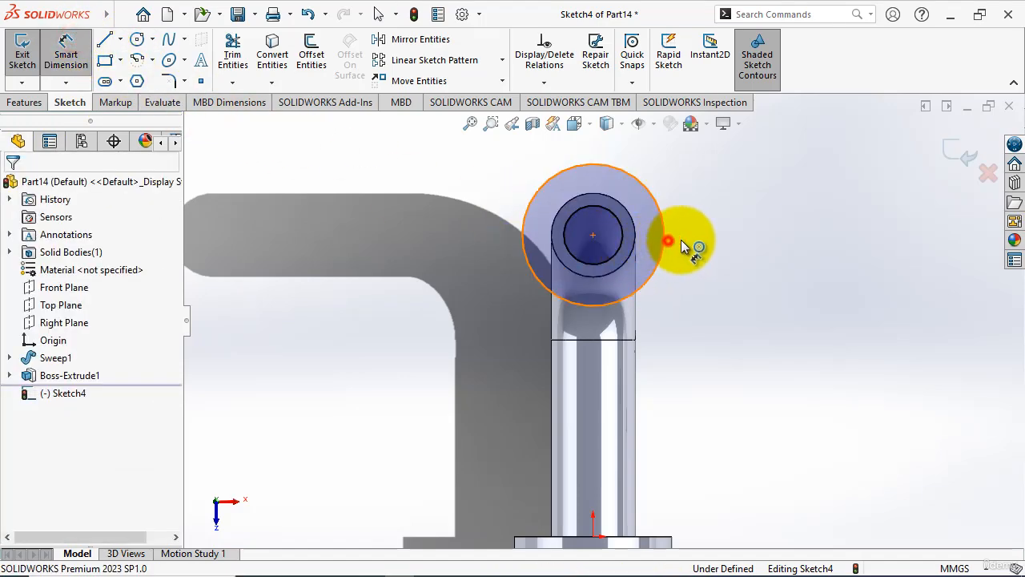
pyautogui.click(716, 227)
pyautogui.write('120')
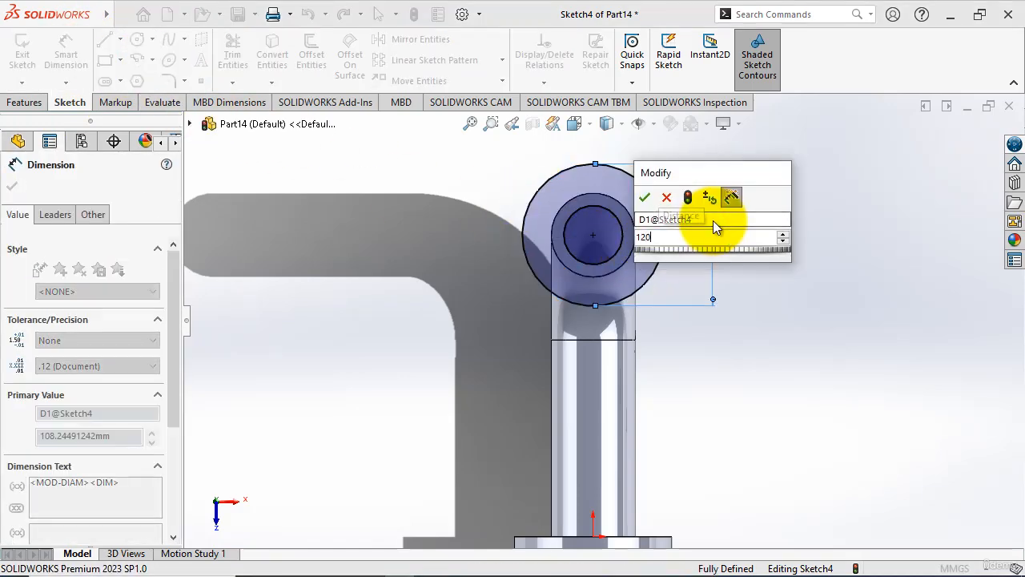
pyautogui.press('Return')
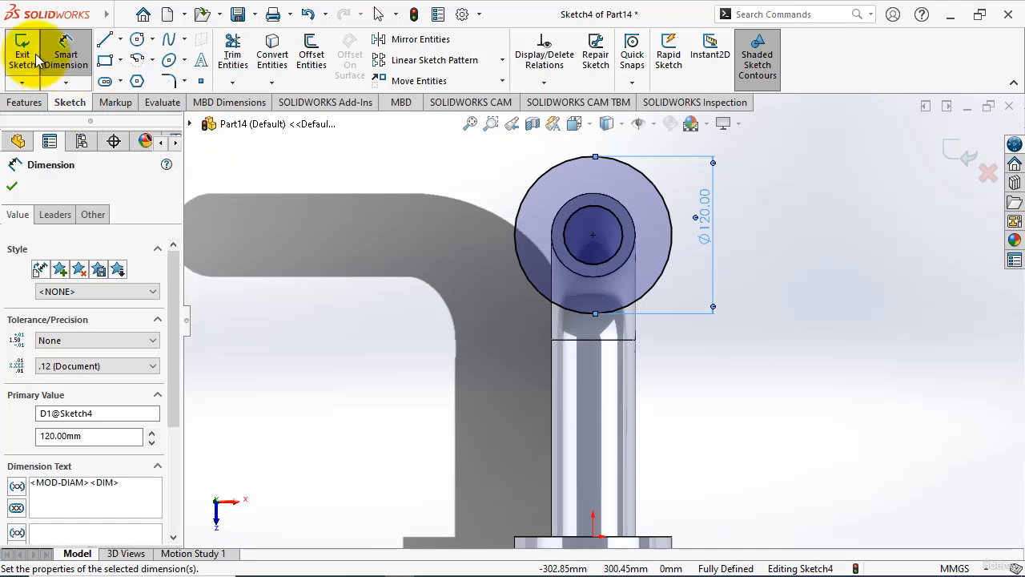
pyautogui.click(24, 46)
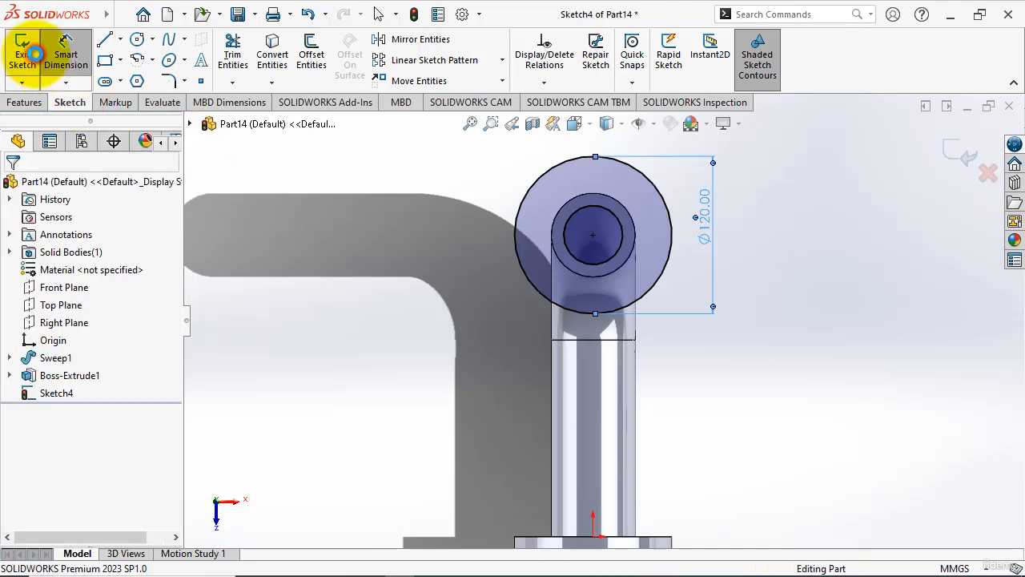
# - Extrude the second flange sketch 25 mm Blind from the upright leg's end and show the part in isometric view
pyautogui.click(24, 102)
pyautogui.click(30, 53)
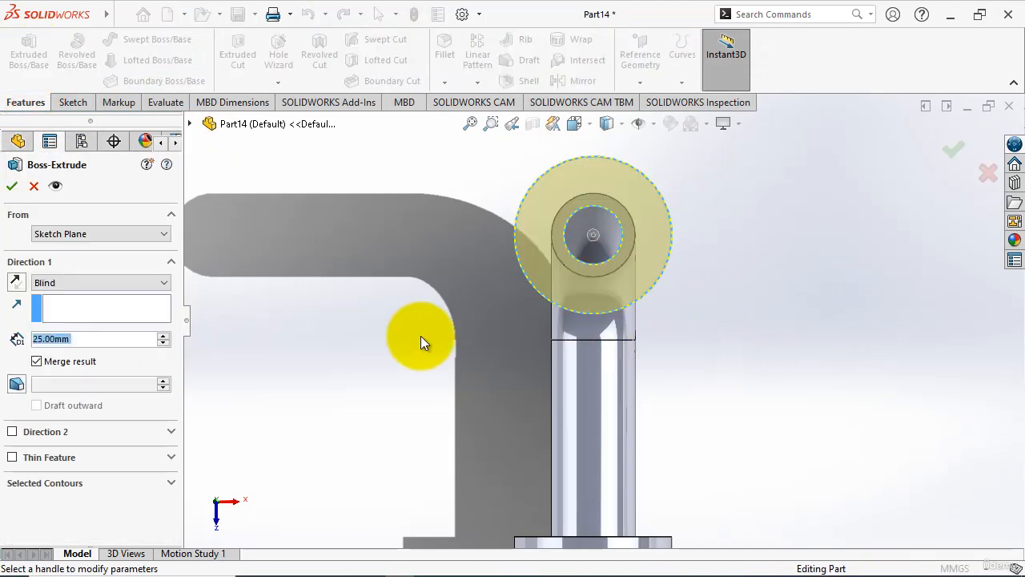
pyautogui.moveTo(393, 390); pyautogui.dragTo(576, 271, button='middle')
pyautogui.click(12, 186)
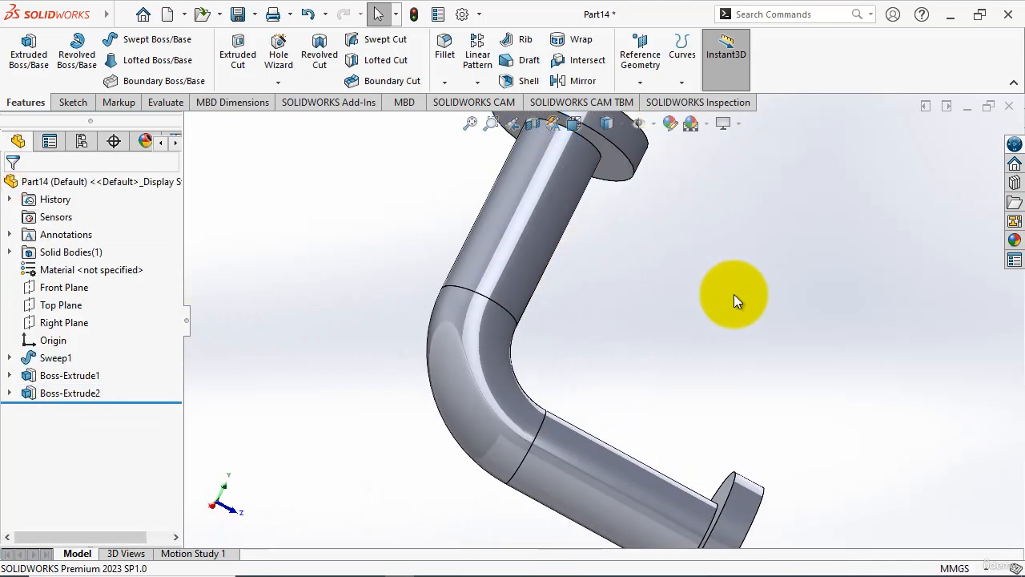
pyautogui.hotkey('ctrl', '7')
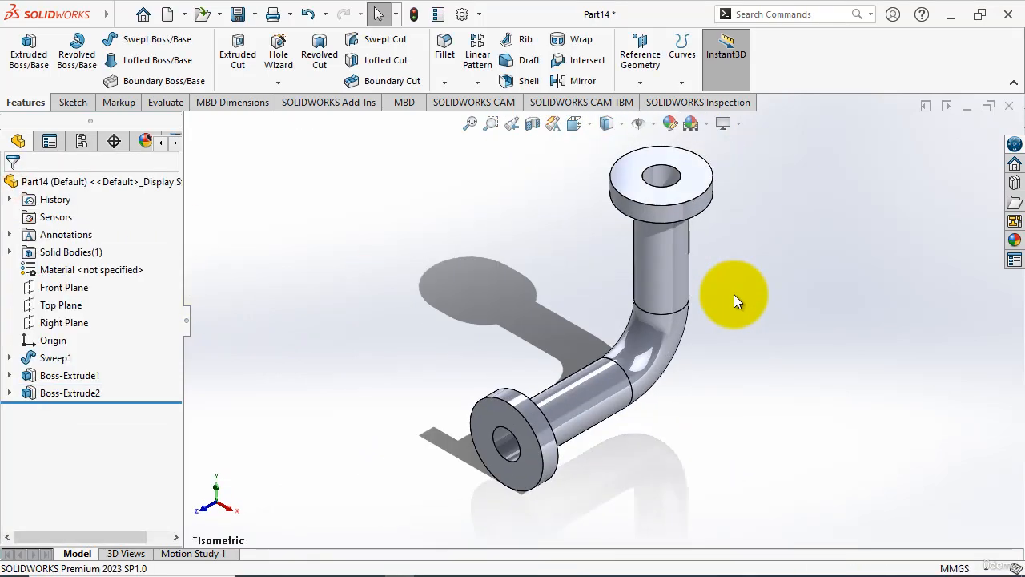
# - Set up a Simple legacy hole in the Hole Wizard with a 15 mm diameter and the Through All end condition
pyautogui.click(279, 49)
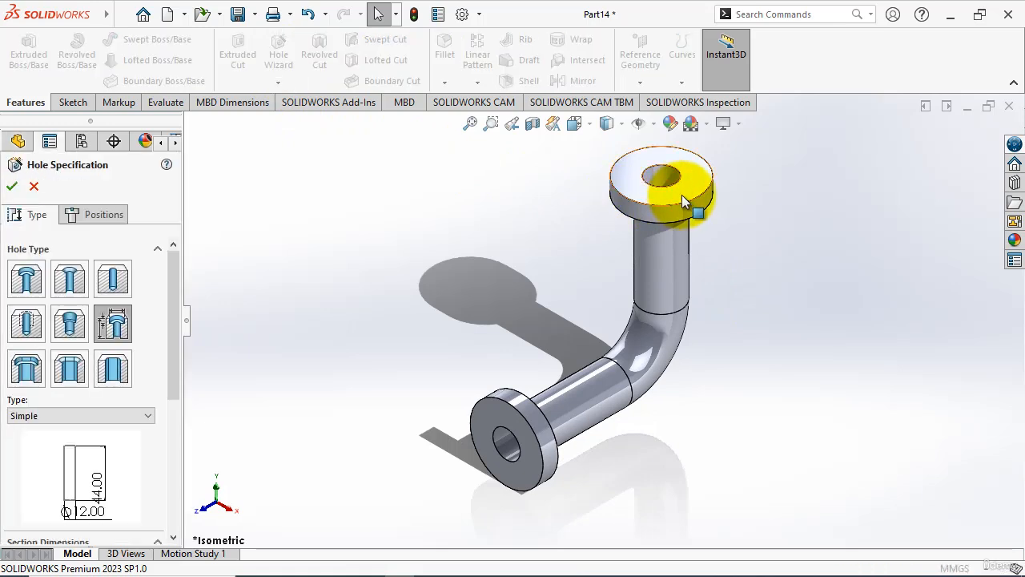
pyautogui.moveTo(171, 333); pyautogui.dragTo(170, 406)
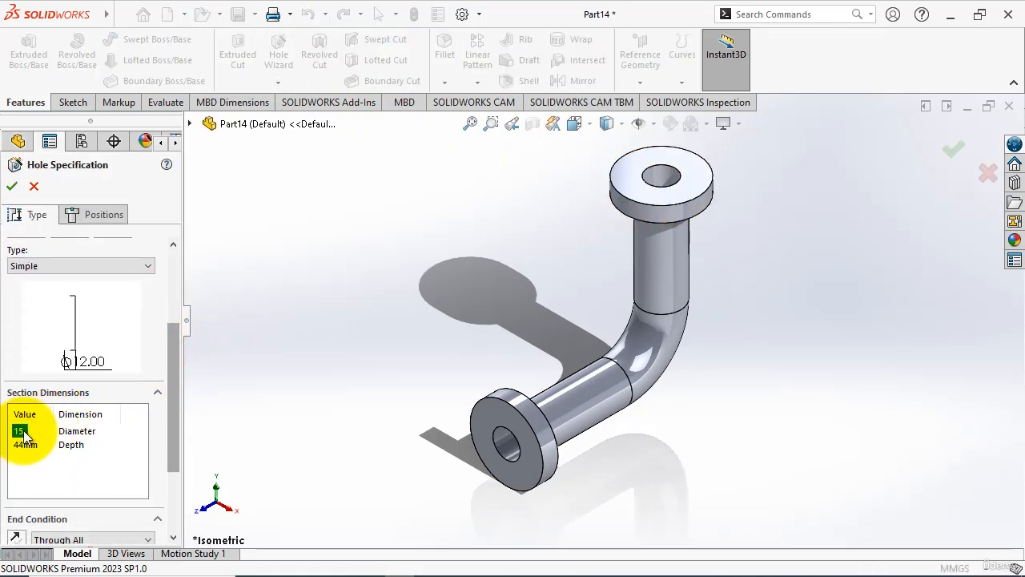
pyautogui.click(126, 538)
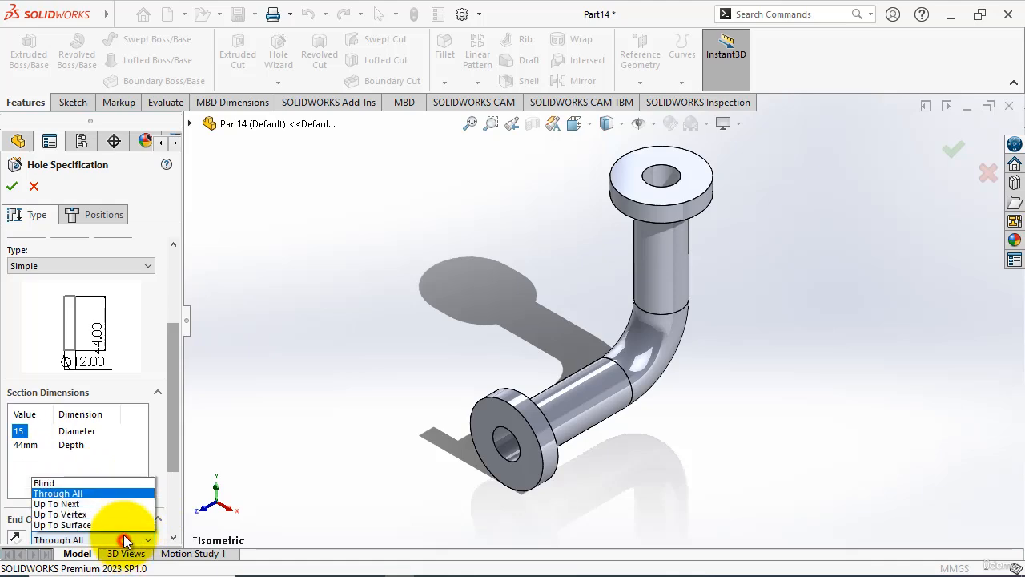
# - Place one hole position point on the upper flange's face, between the bore and the outer edge, level with the bore's centre
pyautogui.click(96, 220)
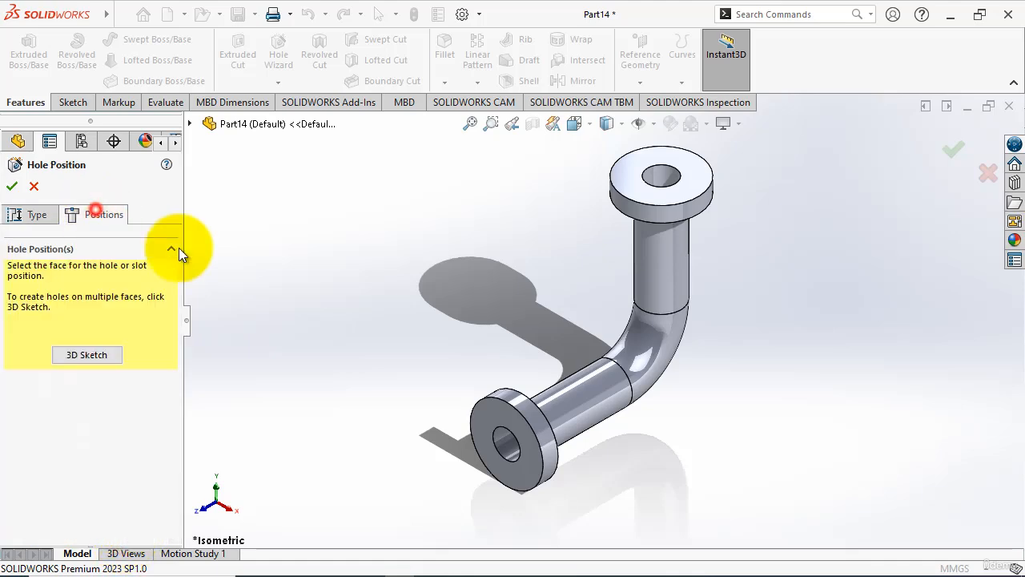
pyautogui.click(696, 189)
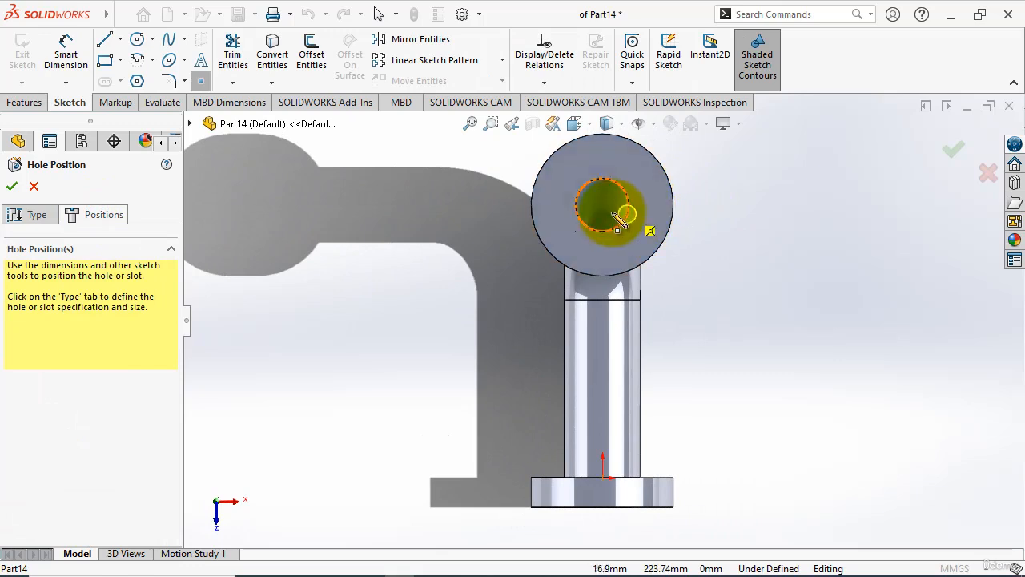
pyautogui.click(652, 203)
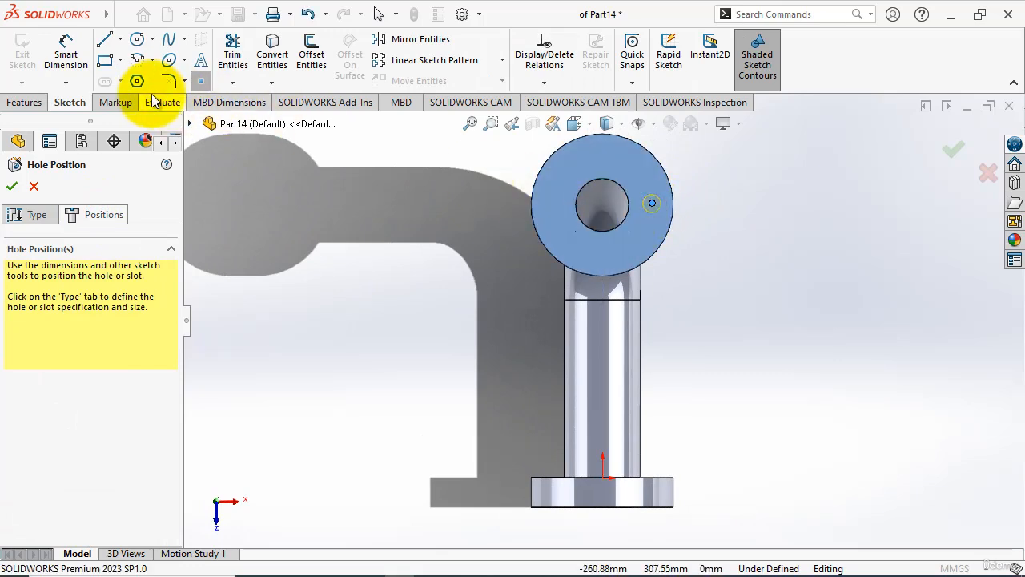
pyautogui.press('Escape')
# - Draw a centerline about 42 mm long from the upper flange's bore centre to the hole position point
pyautogui.click(121, 39)
pyautogui.click(120, 60)
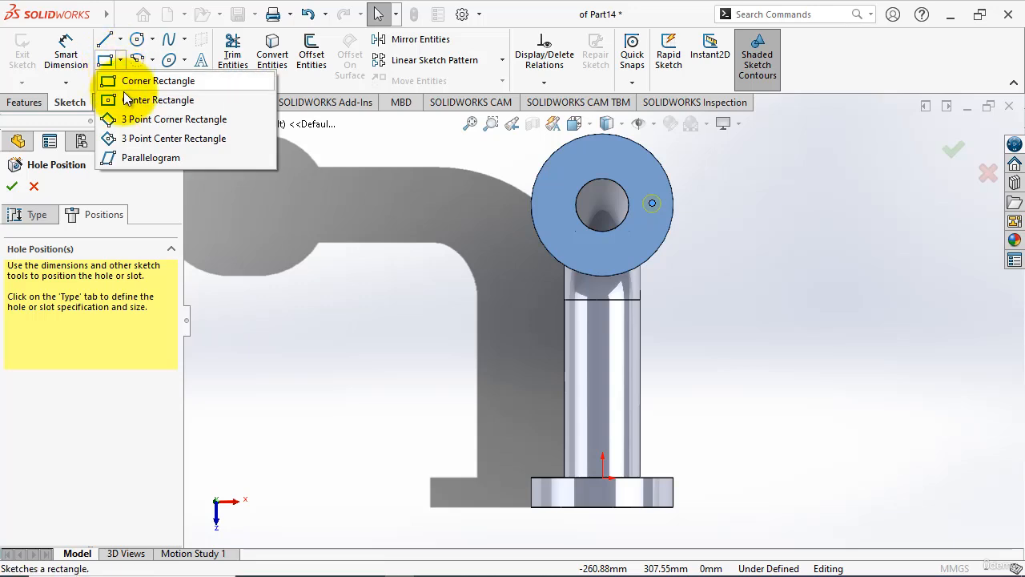
pyautogui.click(121, 38)
pyautogui.click(121, 38)
pyautogui.click(121, 40)
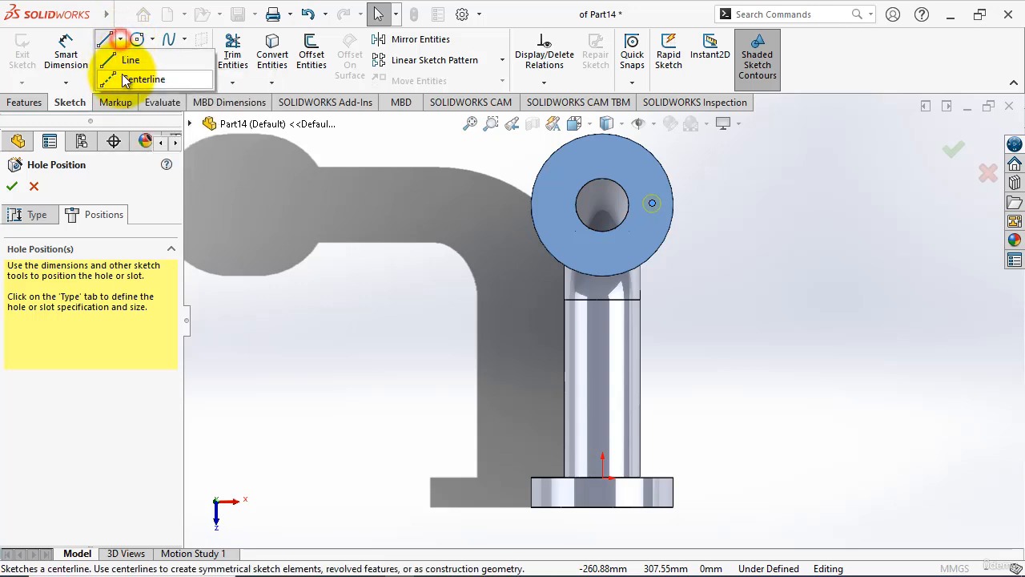
pyautogui.click(144, 74)
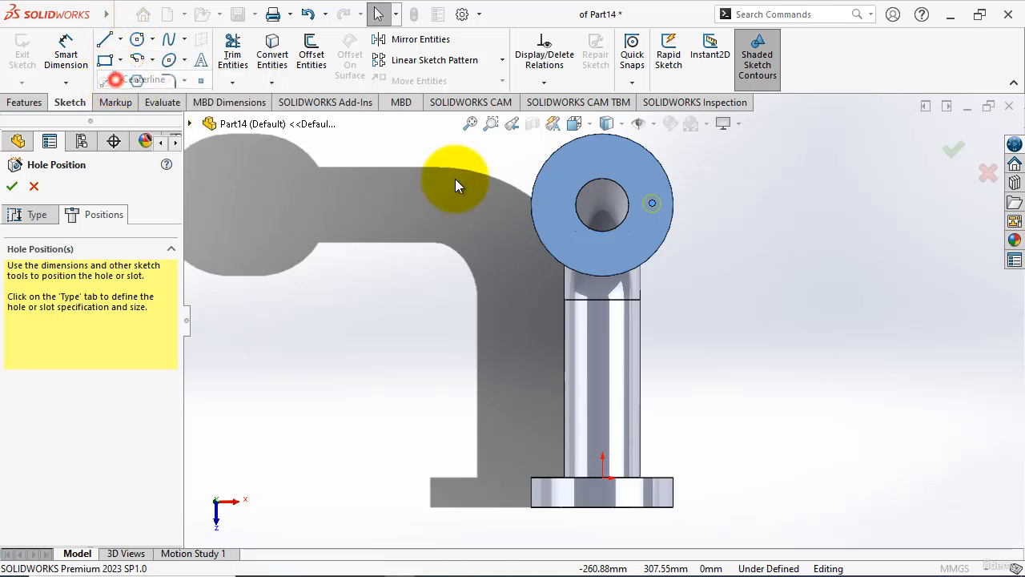
pyautogui.click(602, 206)
pyautogui.click(653, 204)
pyautogui.press('Escape')
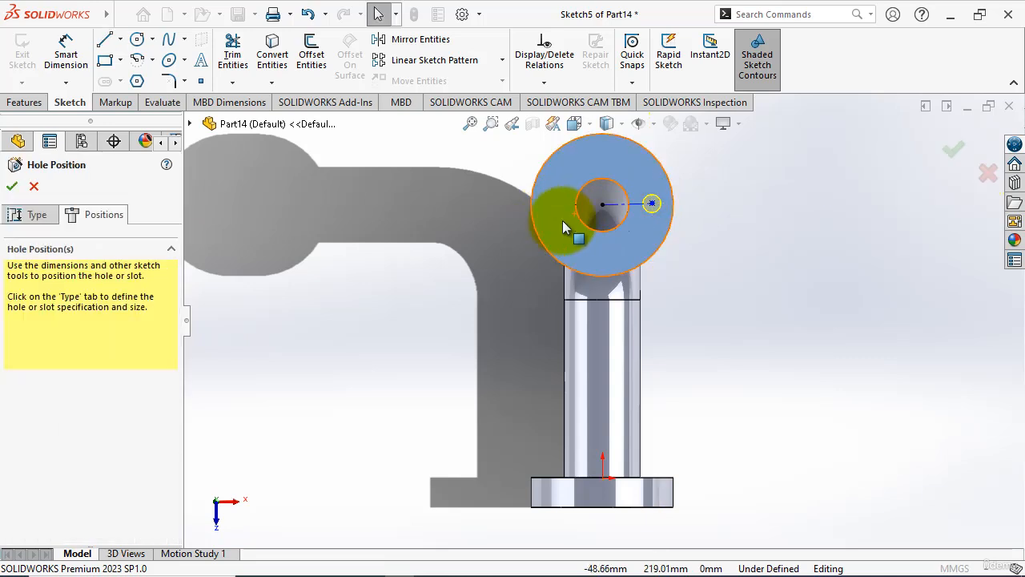
# - Add a Horizontal relation to the construction line between the bore centre and the hole point
pyautogui.click(612, 205)
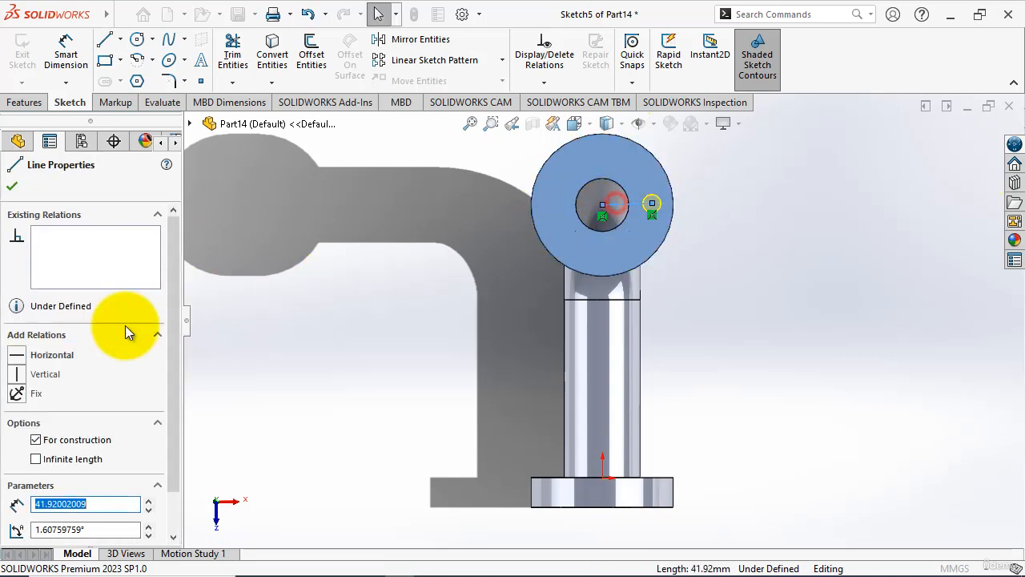
pyautogui.click(52, 355)
pyautogui.click(12, 186)
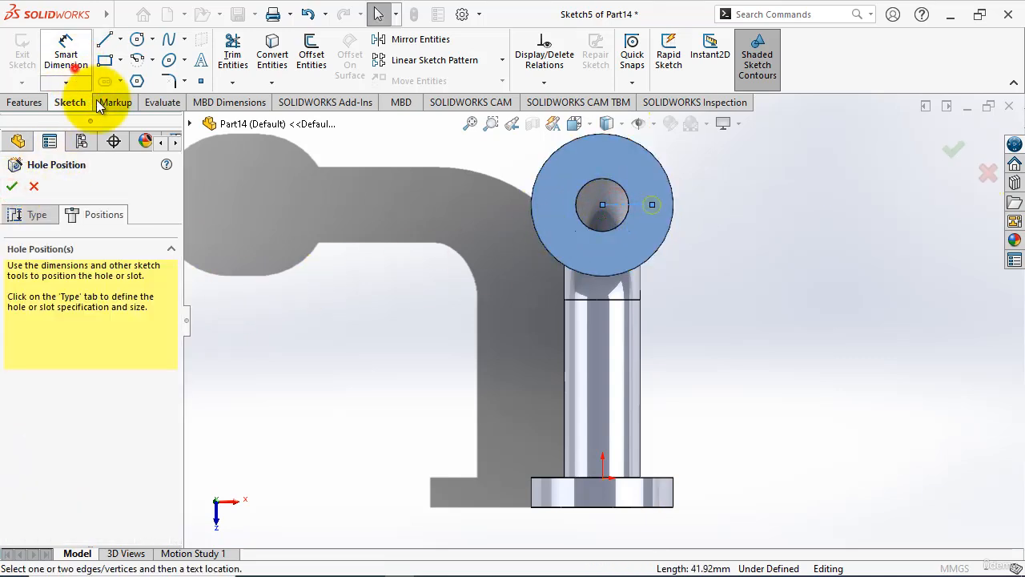
# - Dimension the hole point 45 mm from the upper flange's bore centre and finish the hole
pyautogui.click(653, 205)
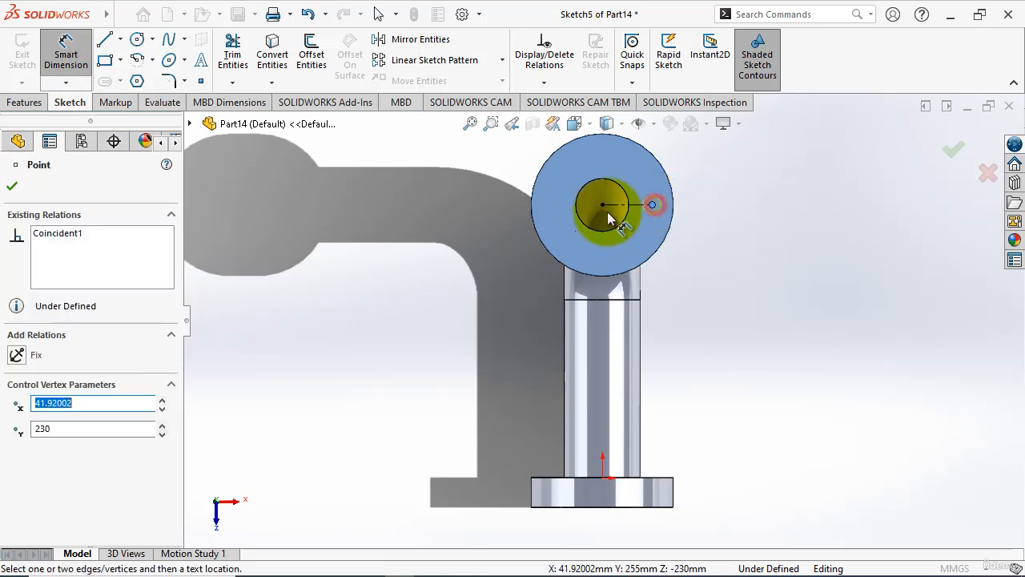
pyautogui.click(602, 205)
pyautogui.click(725, 271)
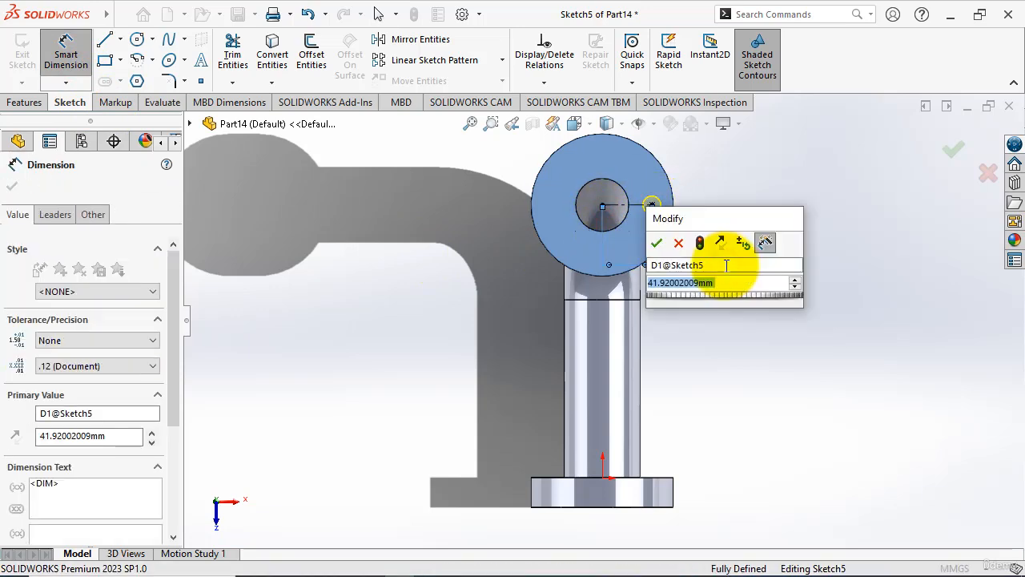
pyautogui.write('45')
pyautogui.press('Return')
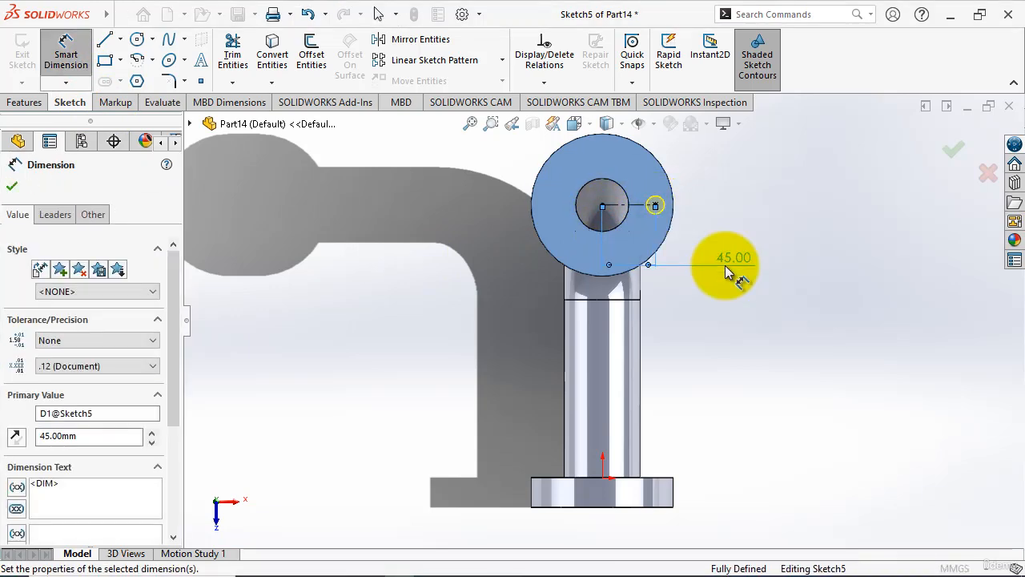
pyautogui.press('Escape')
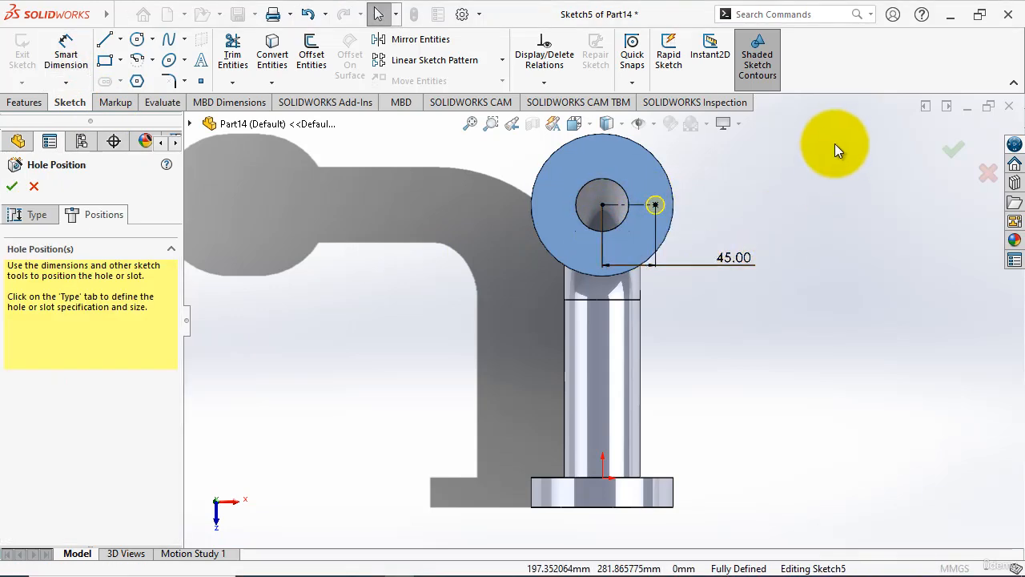
pyautogui.click(12, 187)
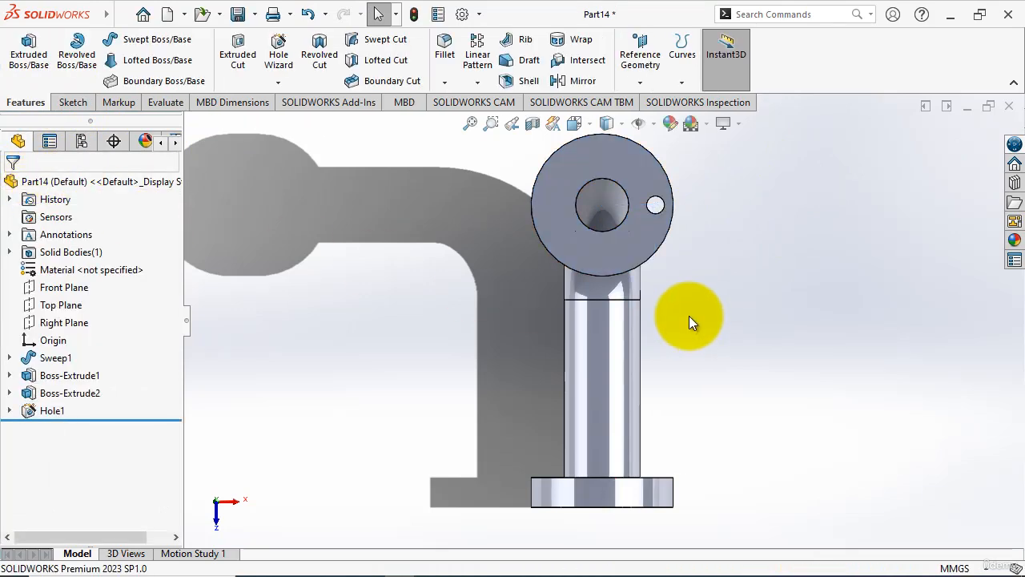
# - Pattern the upper flange's hole circularly around the flange's outer edge, with 4 equally spaced instances over 360 degrees, and show the isometric view
pyautogui.click(51, 411)
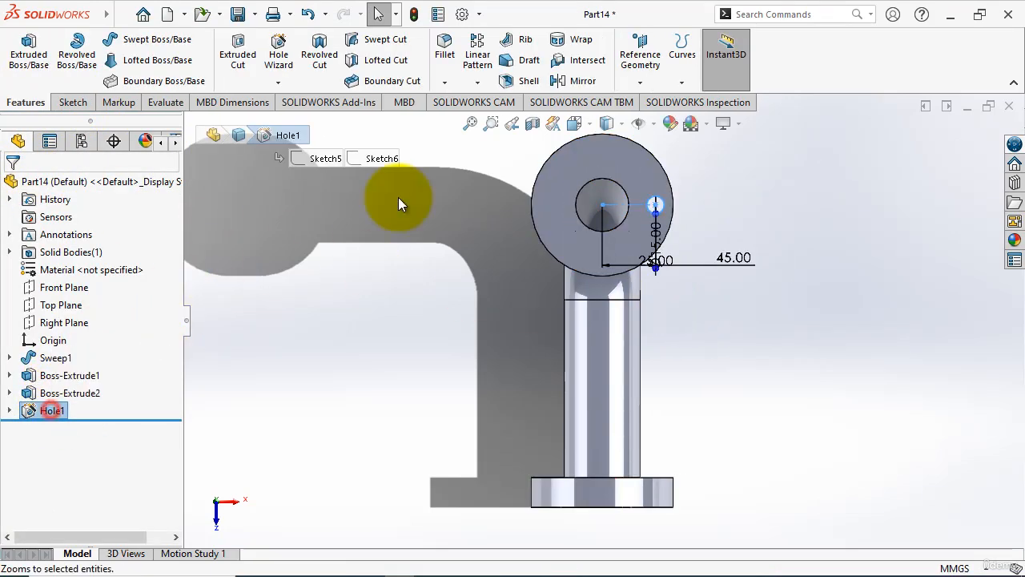
pyautogui.click(479, 83)
pyautogui.click(496, 115)
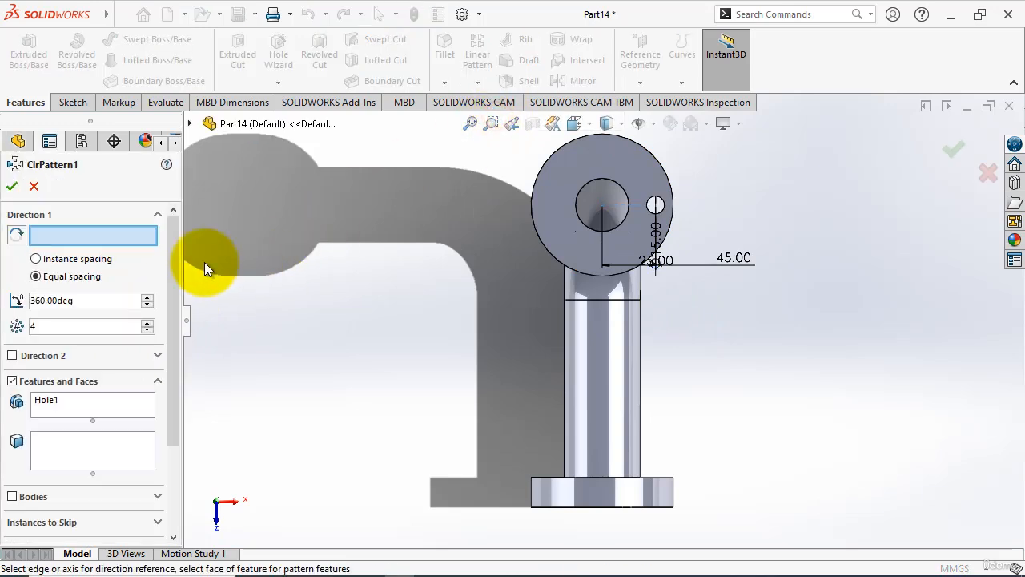
pyautogui.click(544, 248)
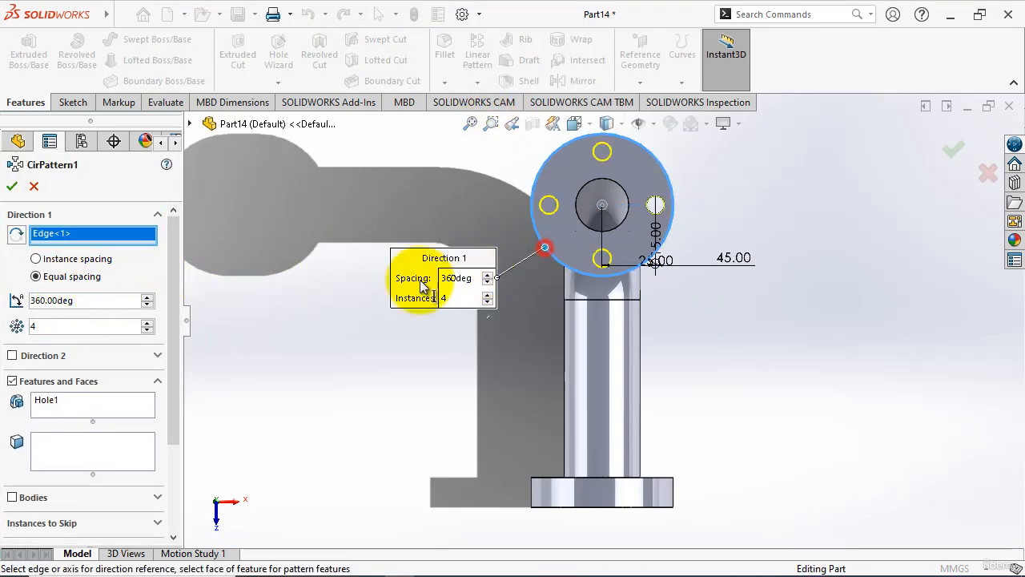
pyautogui.click(12, 190)
pyautogui.hotkey('ctrl', '7')
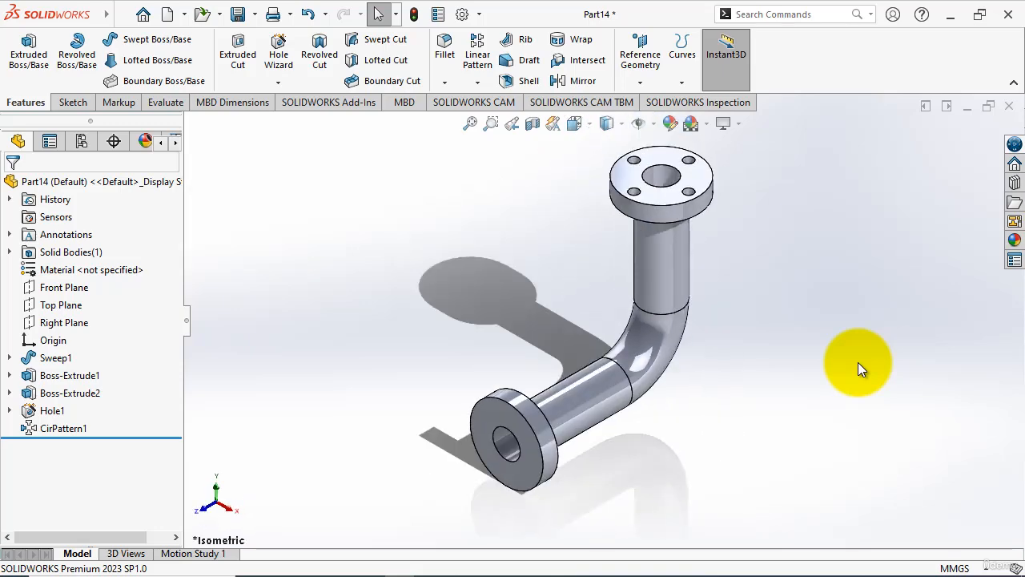
# - Start another 15 mm simple hole and place its position point on the lower flange's face, level with the bore's centre
pyautogui.click(276, 56)
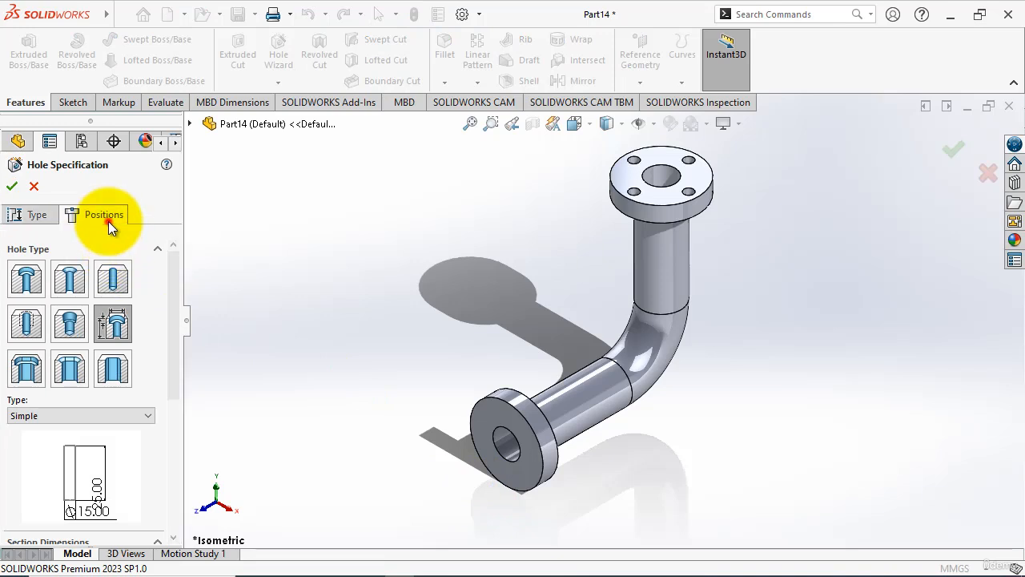
pyautogui.click(107, 216)
pyautogui.click(548, 483)
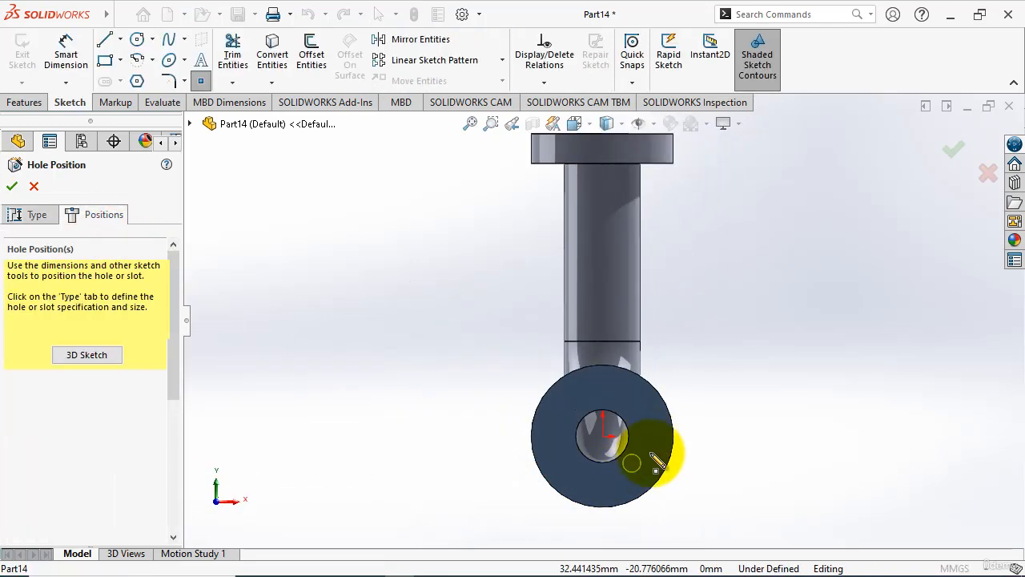
pyautogui.click(651, 436)
# - Dimension the hole point 45 mm from the lower flange's bore centre and finish the hole
pyautogui.click(48, 63)
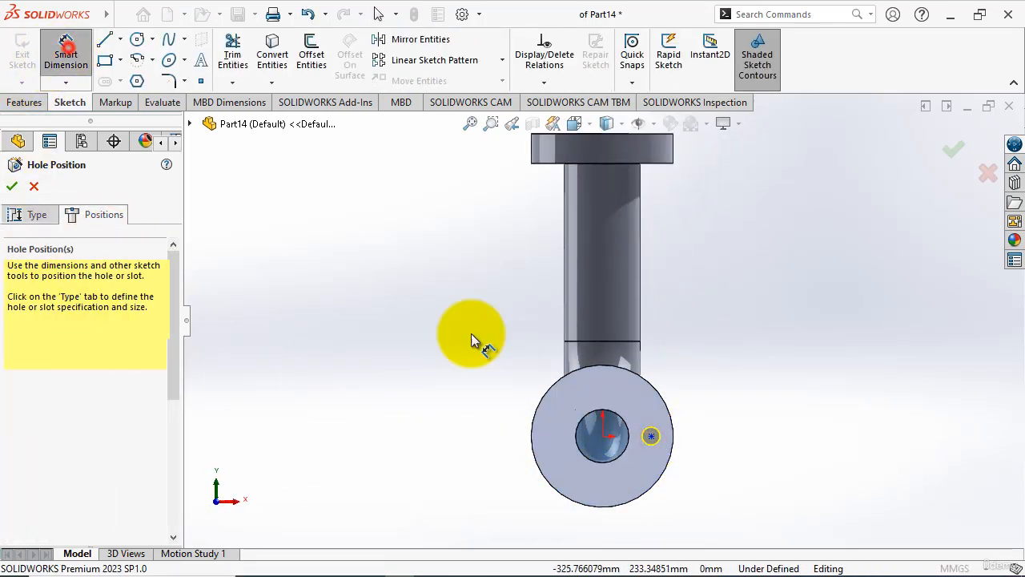
pyautogui.click(656, 438)
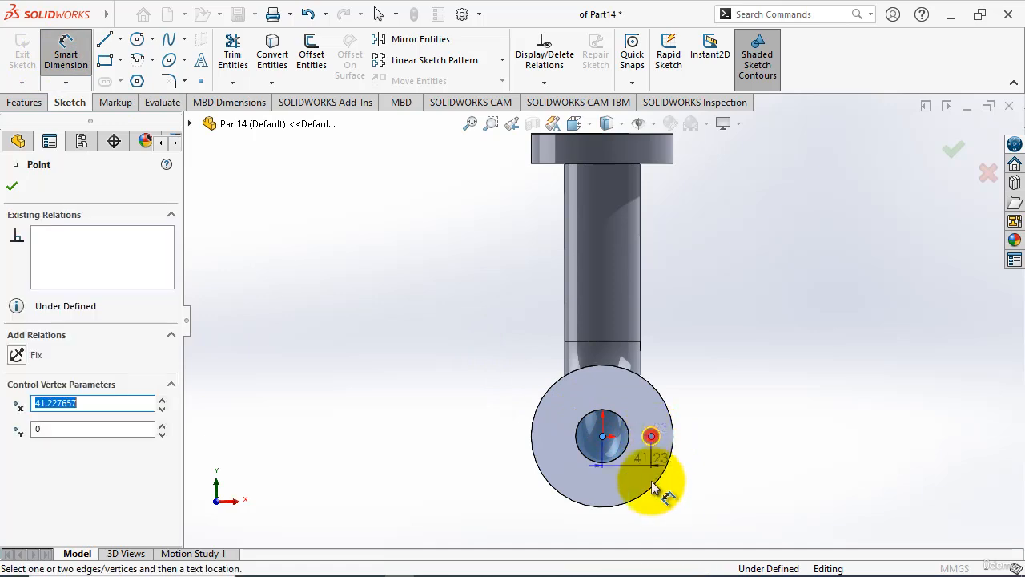
pyautogui.click(694, 510)
pyautogui.write('45')
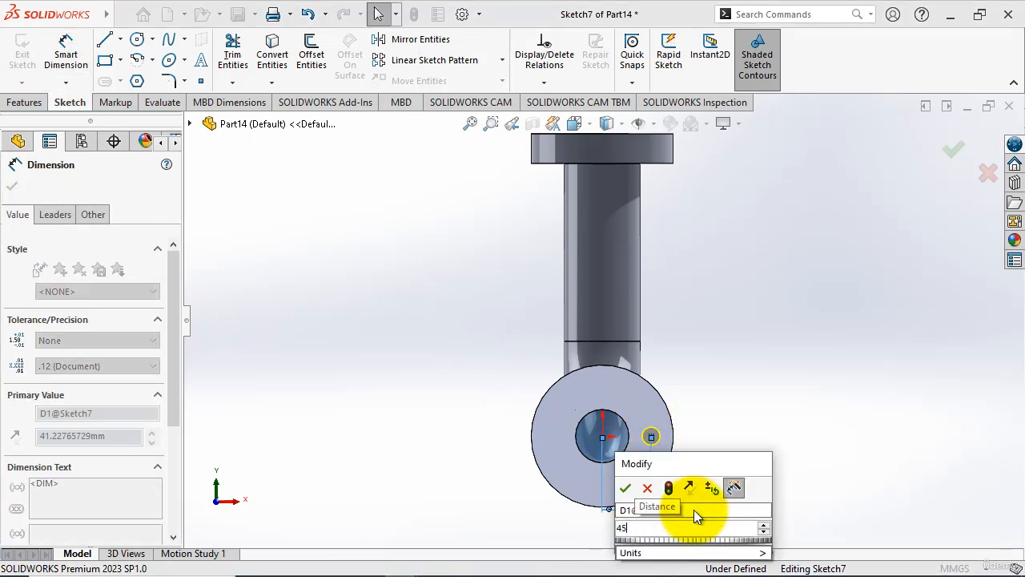
pyautogui.press('Return')
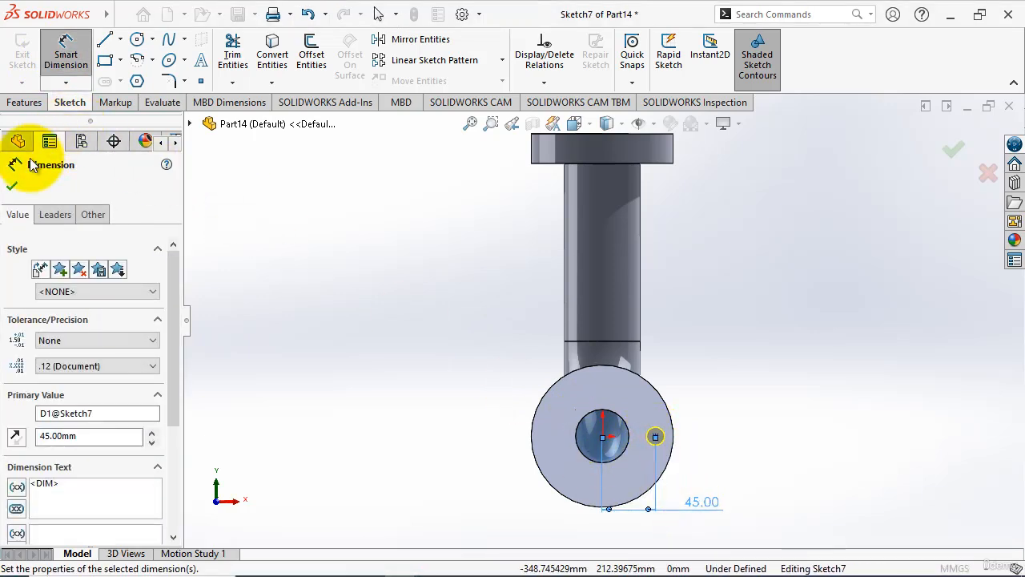
pyautogui.click(11, 185)
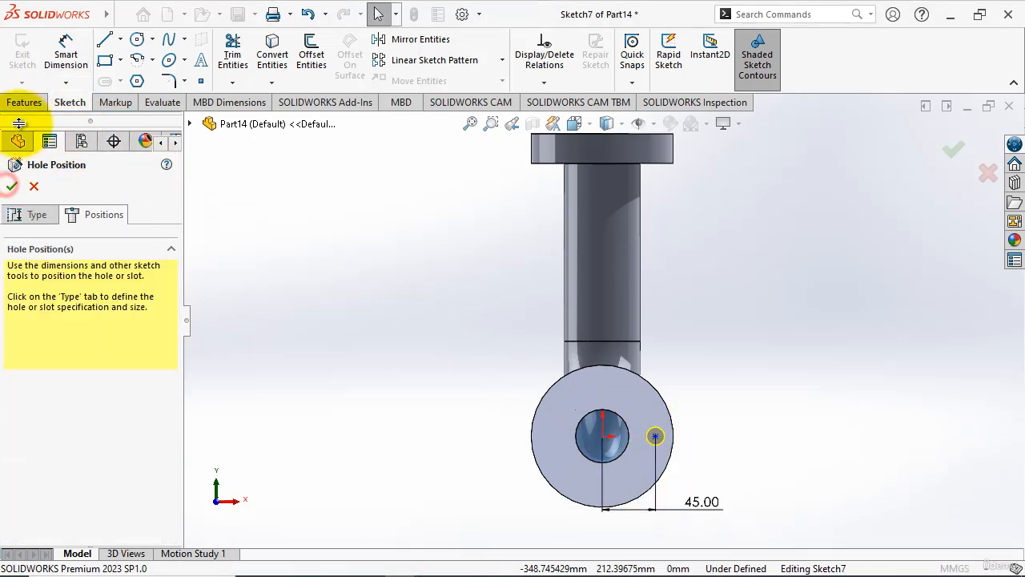
pyautogui.click(12, 186)
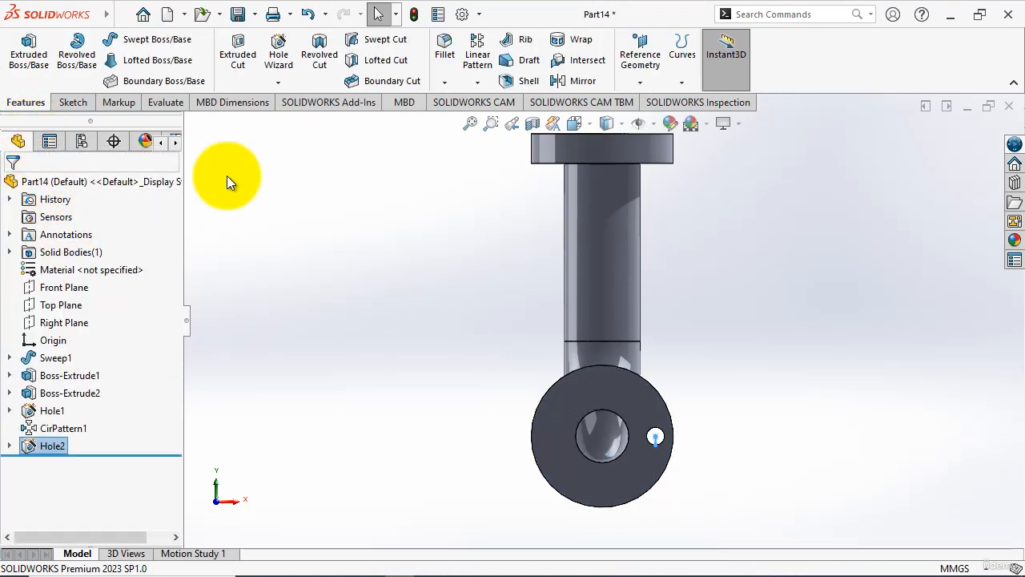
# - Pattern the lower flange's hole circularly around its outer edge, with 4 equally spaced instances over 360 degrees, and return to the isometric view
pyautogui.click(477, 81)
pyautogui.click(503, 121)
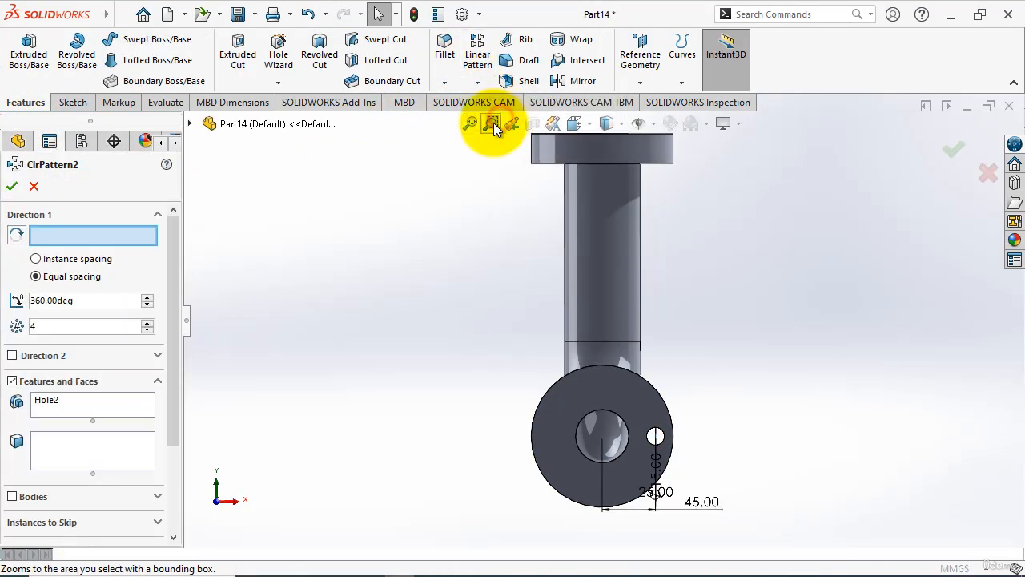
pyautogui.click(544, 401)
pyautogui.click(11, 186)
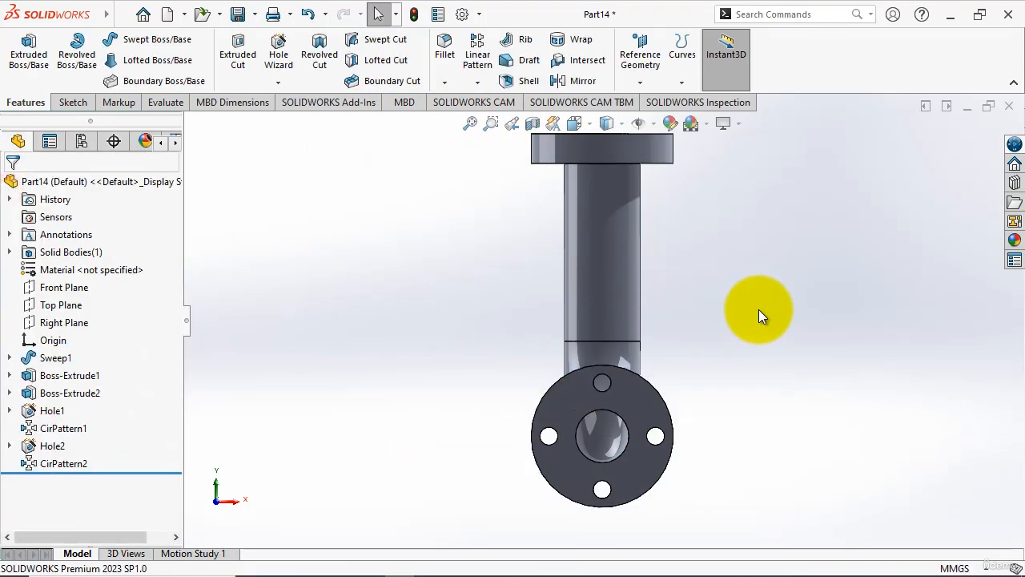
pyautogui.hotkey('ctrl', '7')
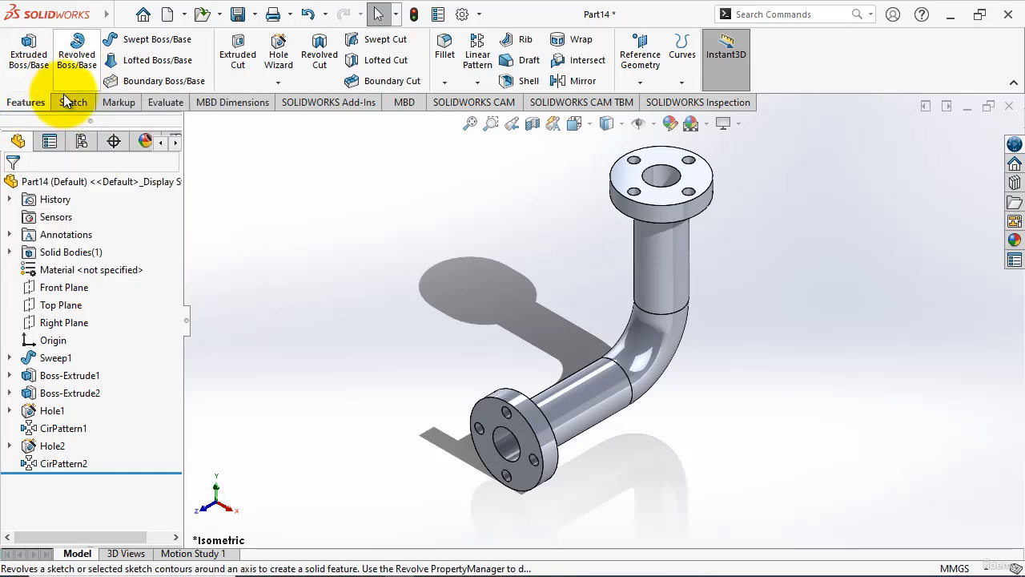
# - Create a reference plane offset 120 mm below the Top Plane, using the flipped offset direction
pyautogui.click(656, 80)
pyautogui.click(646, 105)
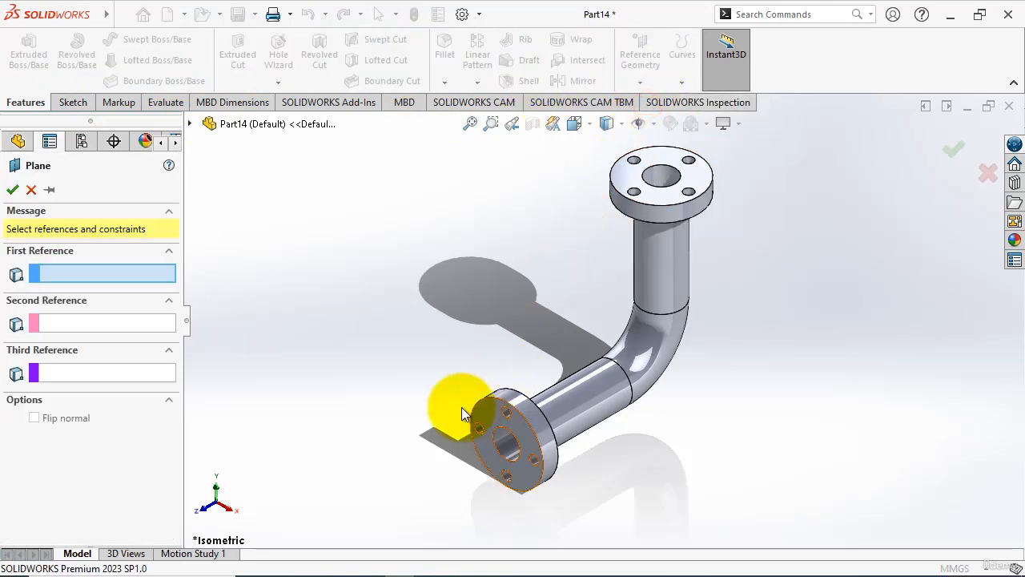
pyautogui.click(19, 141)
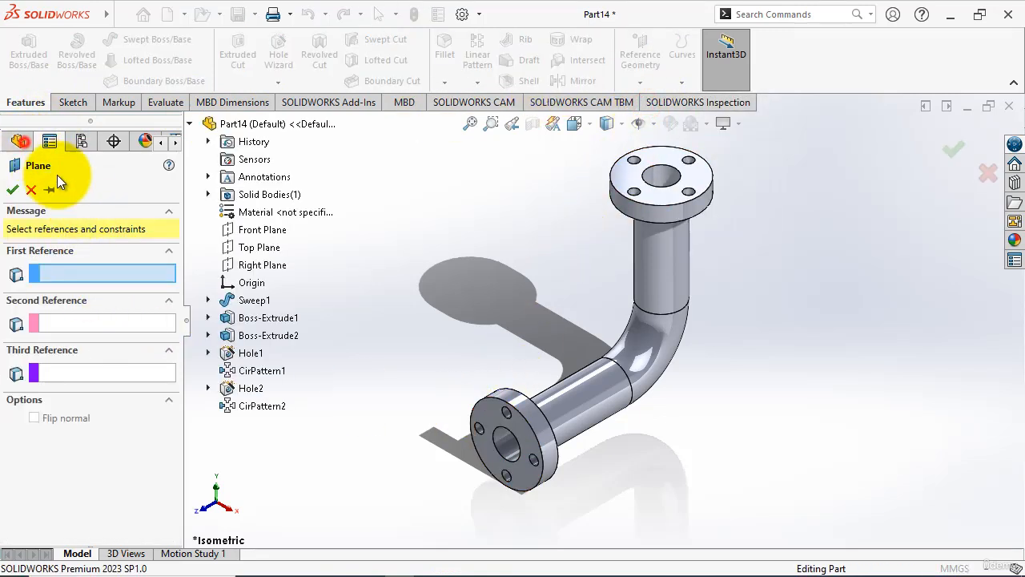
pyautogui.click(259, 248)
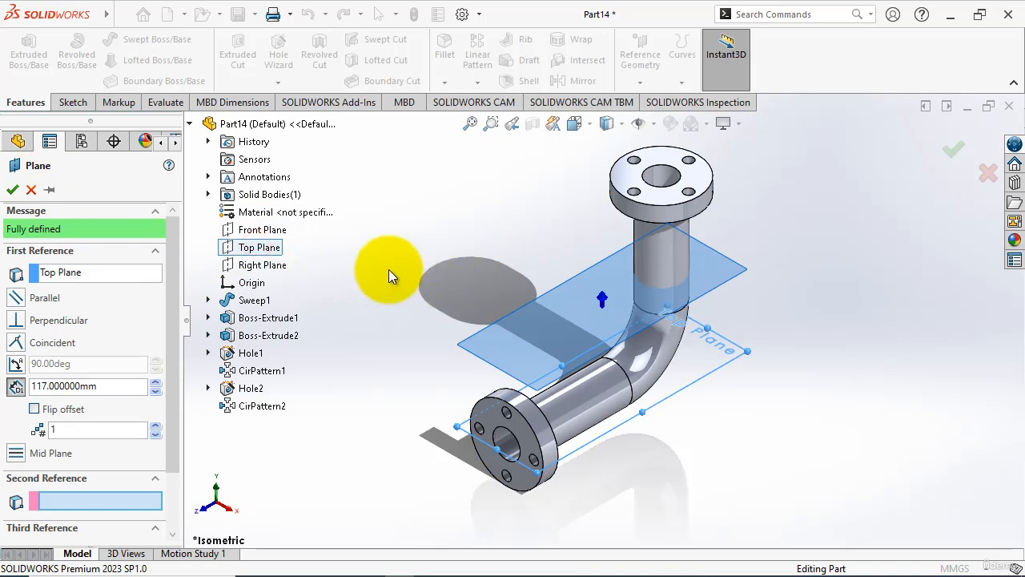
pyautogui.click(34, 410)
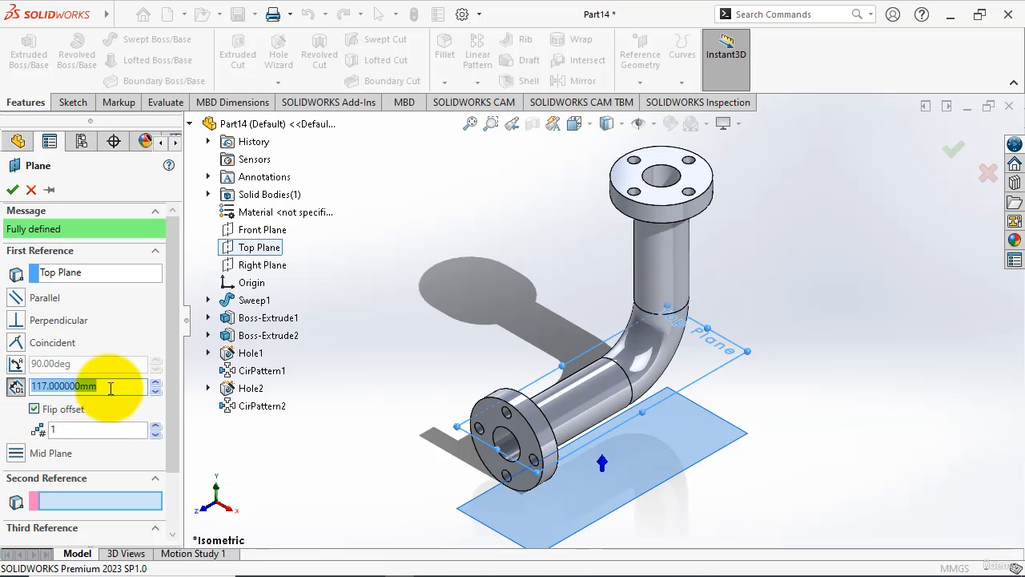
pyautogui.scroll(3, 482, 340)
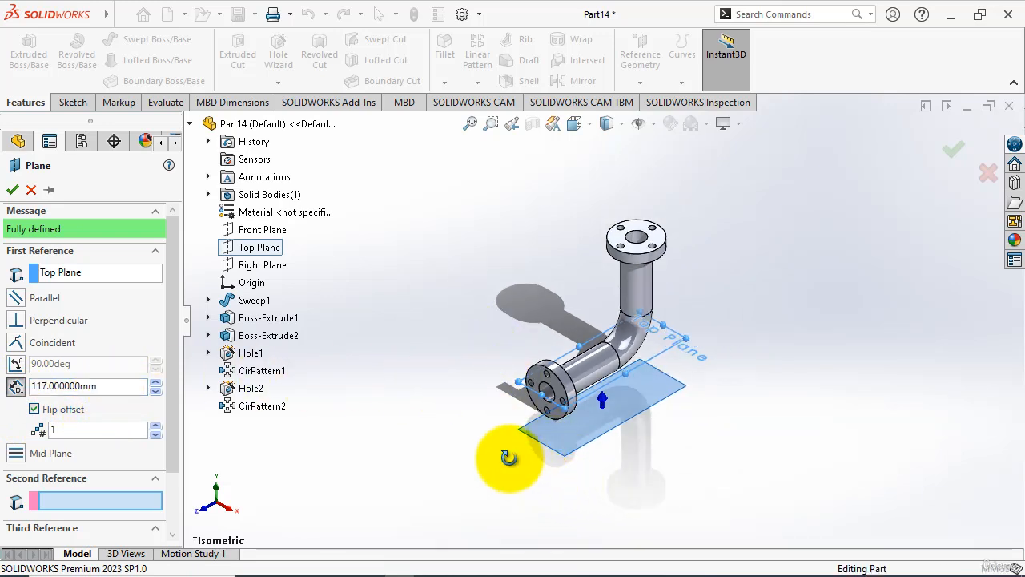
pyautogui.moveTo(510, 457); pyautogui.dragTo(489, 452, button='middle')
pyautogui.click(99, 386)
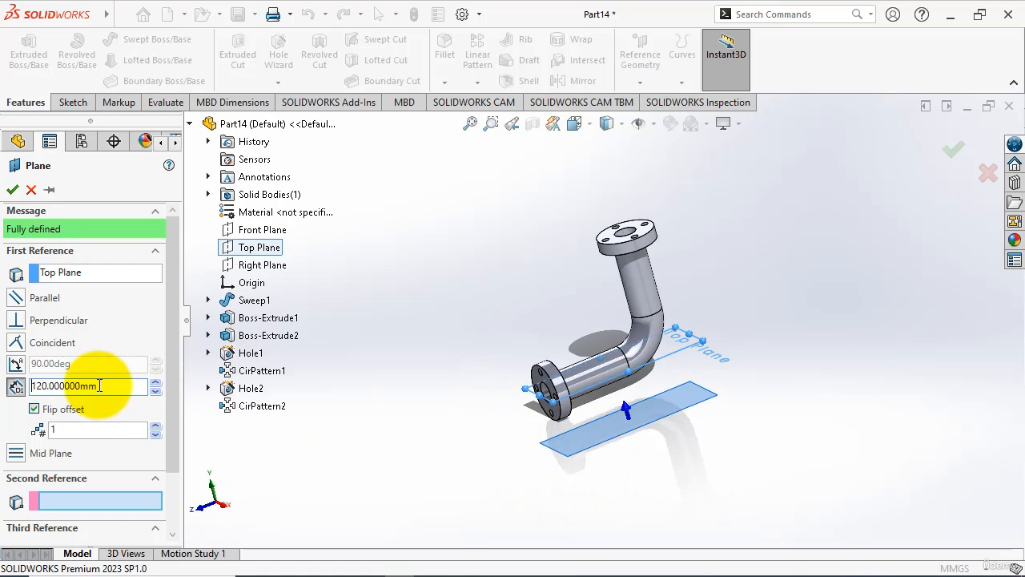
pyautogui.click(12, 189)
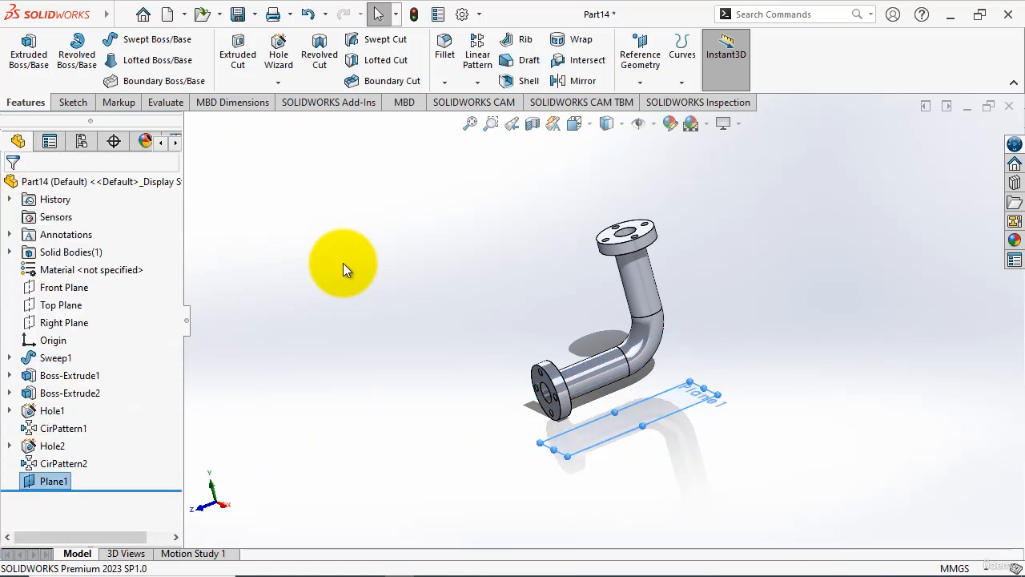
# - Sketch a circle about 110 mm in diameter on the offset plane, centred on the pipe's axis, and another about 67 mm in diameter beside it
pyautogui.click(73, 101)
pyautogui.click(21, 49)
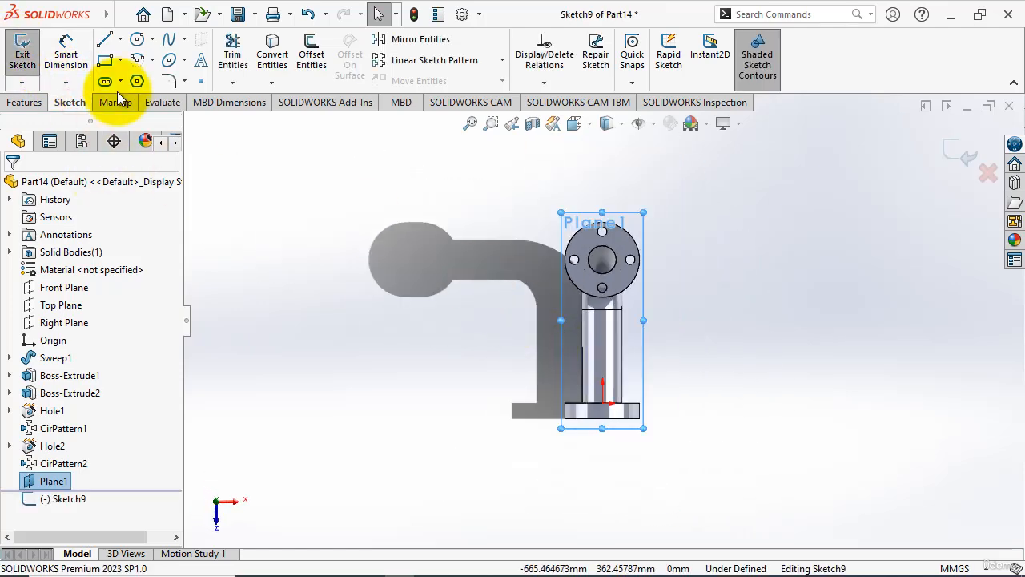
pyautogui.click(137, 40)
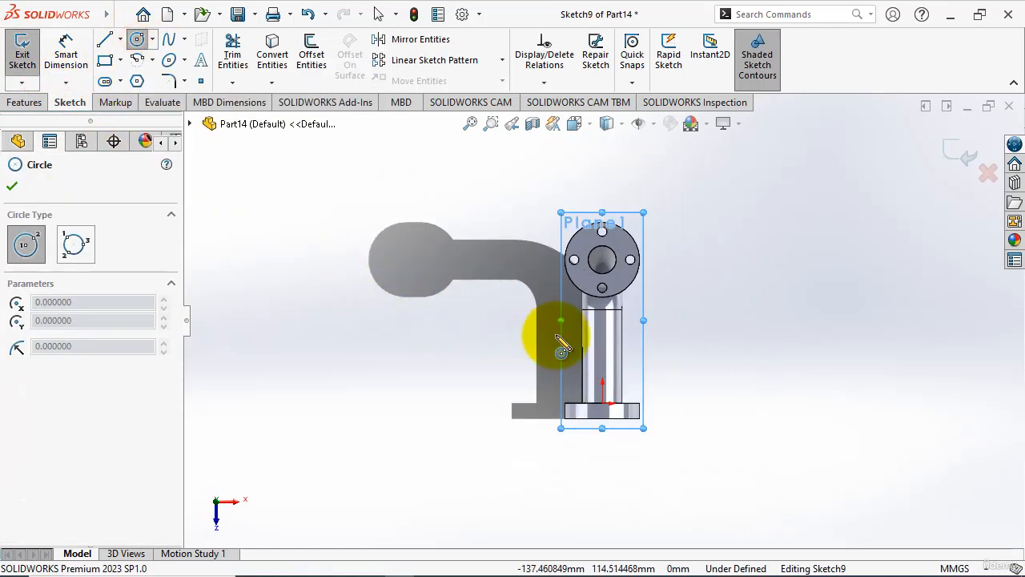
pyautogui.click(604, 349)
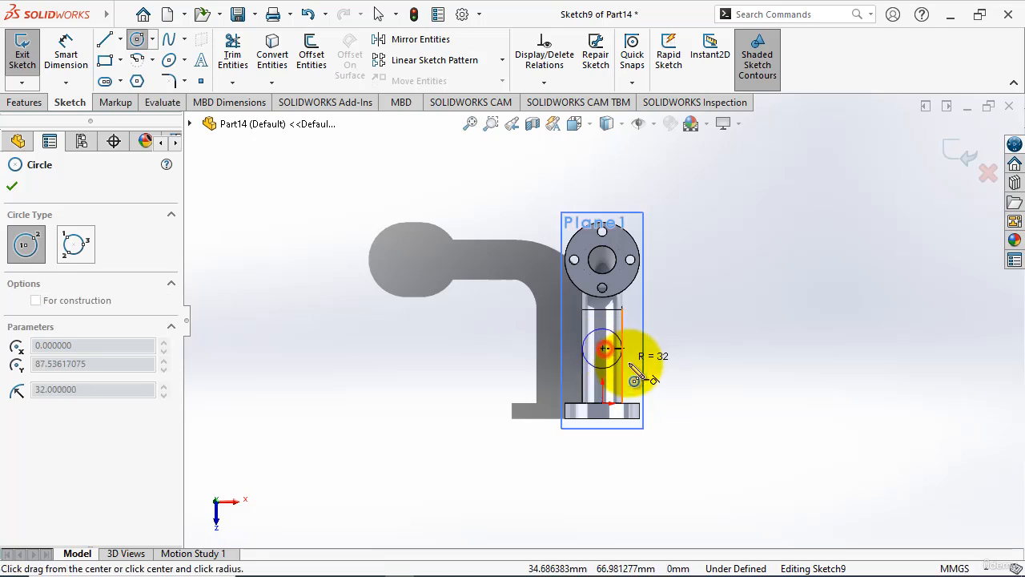
pyautogui.click(637, 349)
pyautogui.click(676, 348)
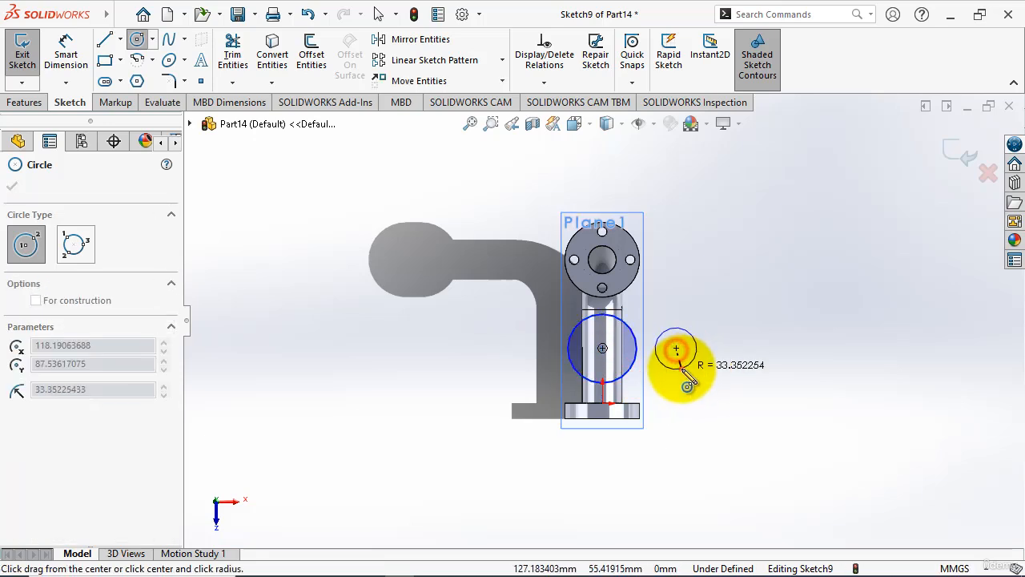
pyautogui.click(687, 366)
pyautogui.press('Escape')
# - Dimension the large circle's centre 85+20+12 mm from the outer edge of the lower flange
pyautogui.click(65, 50)
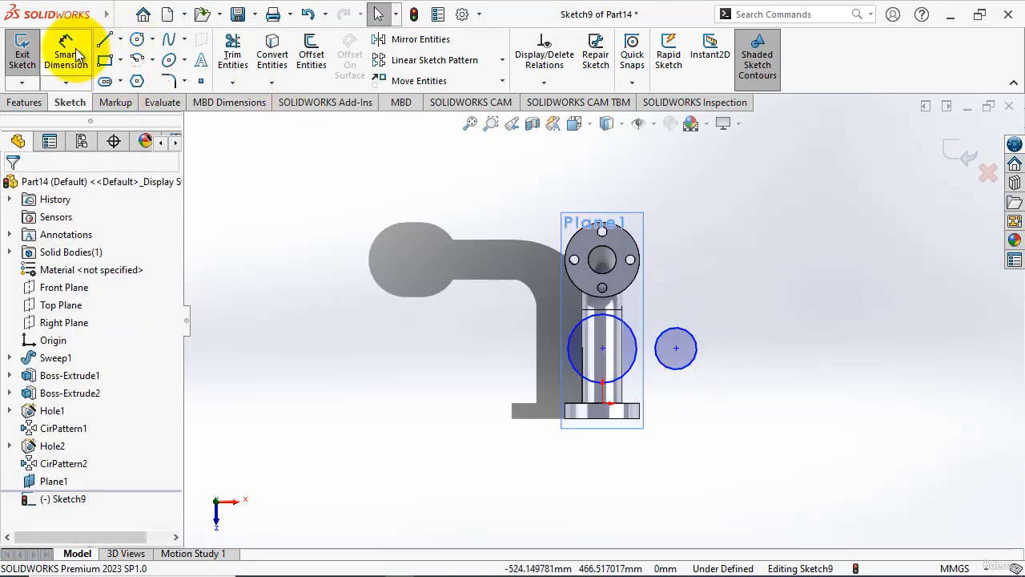
pyautogui.click(602, 347)
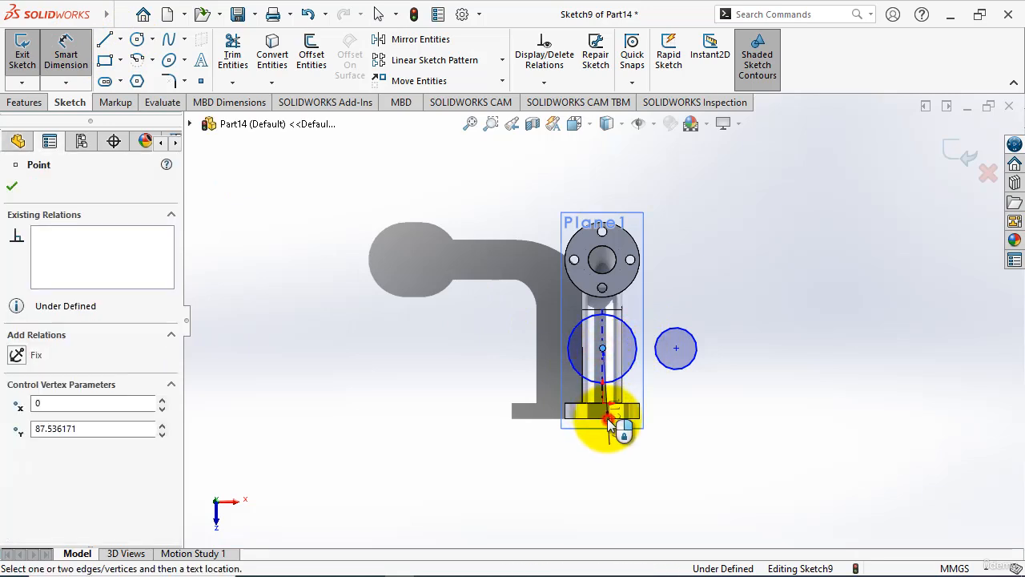
pyautogui.click(609, 418)
pyautogui.click(530, 458)
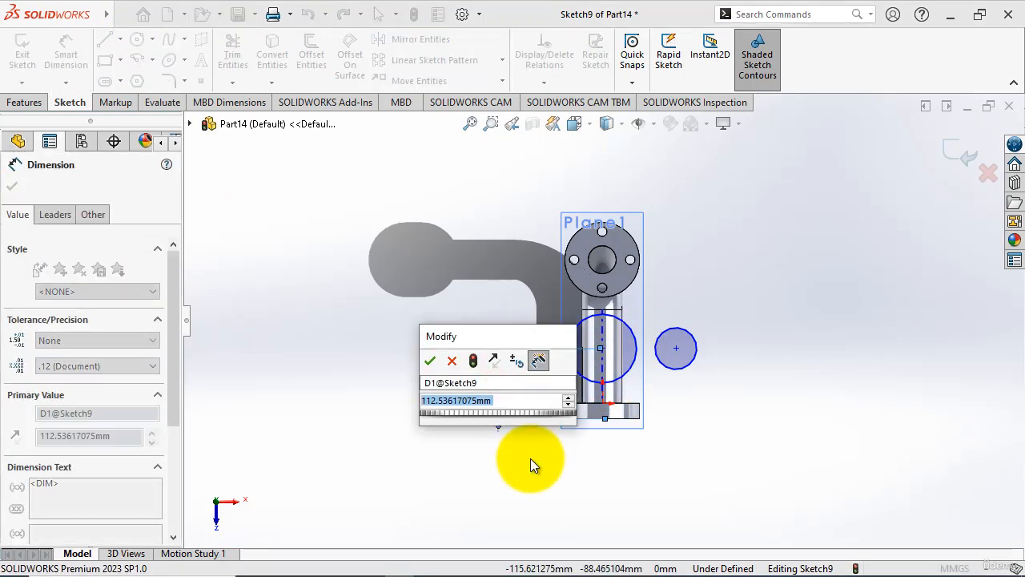
pyautogui.write('85+20')
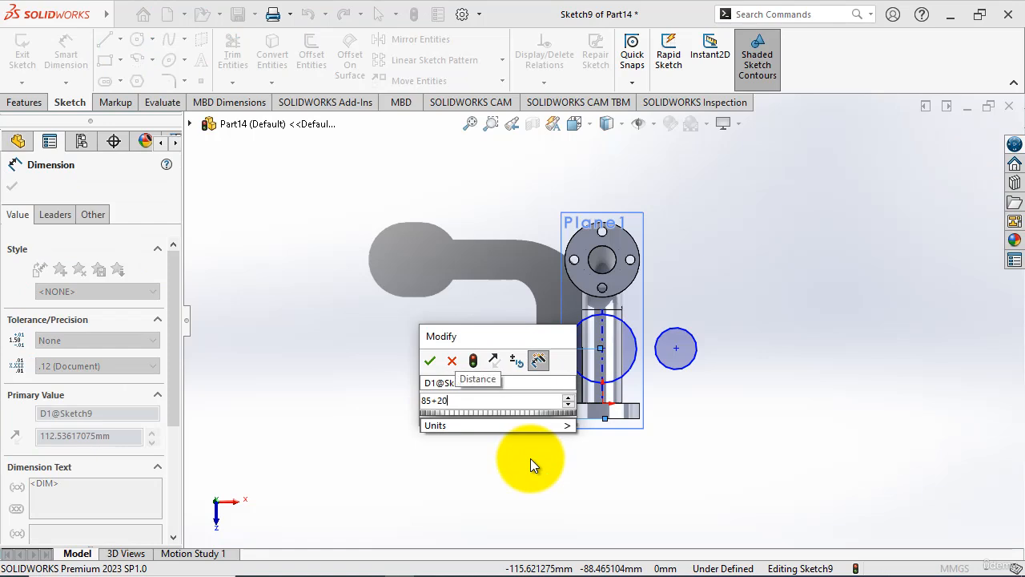
pyautogui.write('+12')
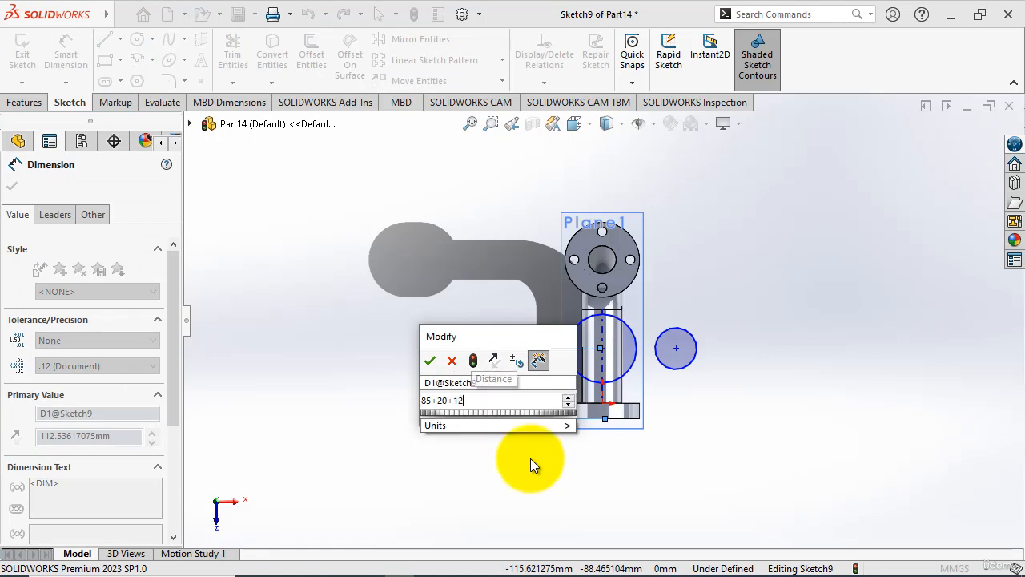
pyautogui.press('Return')
pyautogui.press('Escape')
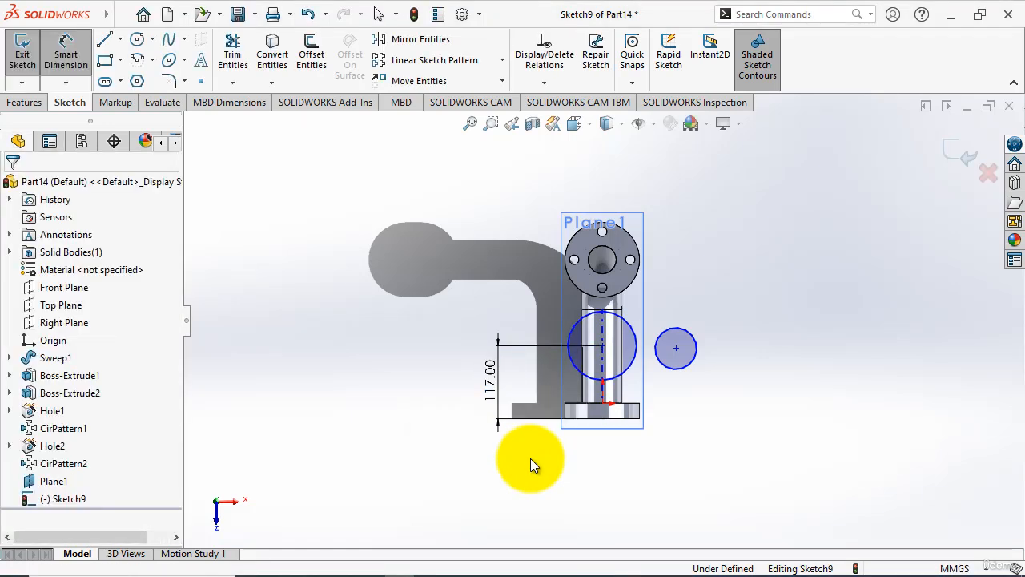
# - Move the small circle away from the large one and add a horizontal relation between the two circle centres
pyautogui.moveTo(675, 353); pyautogui.dragTo(694, 385)
pyautogui.press('Escape')
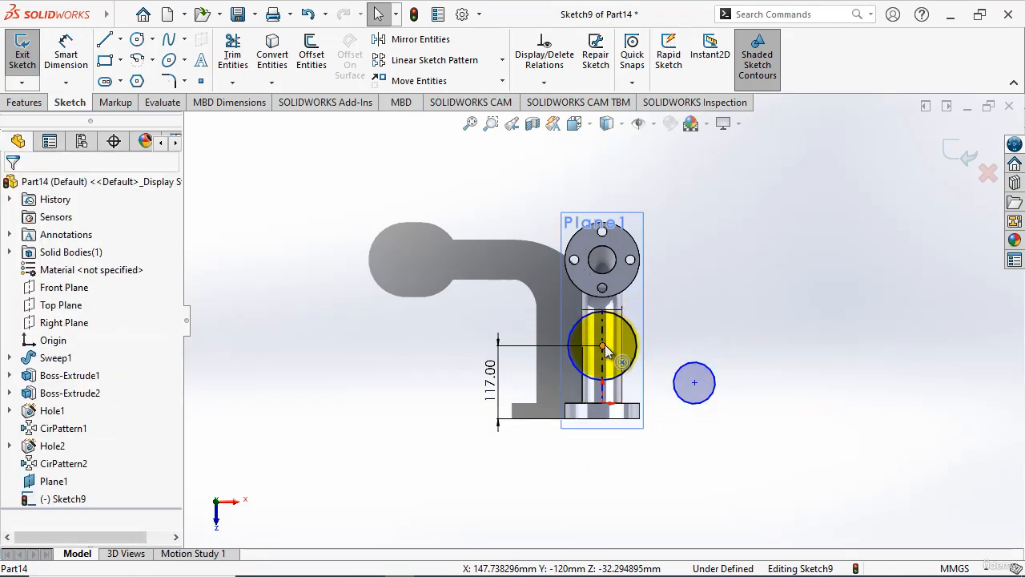
pyautogui.click(602, 346)
pyautogui.keyDown('ctrl'); pyautogui.click(695, 382); pyautogui.keyUp('ctrl')
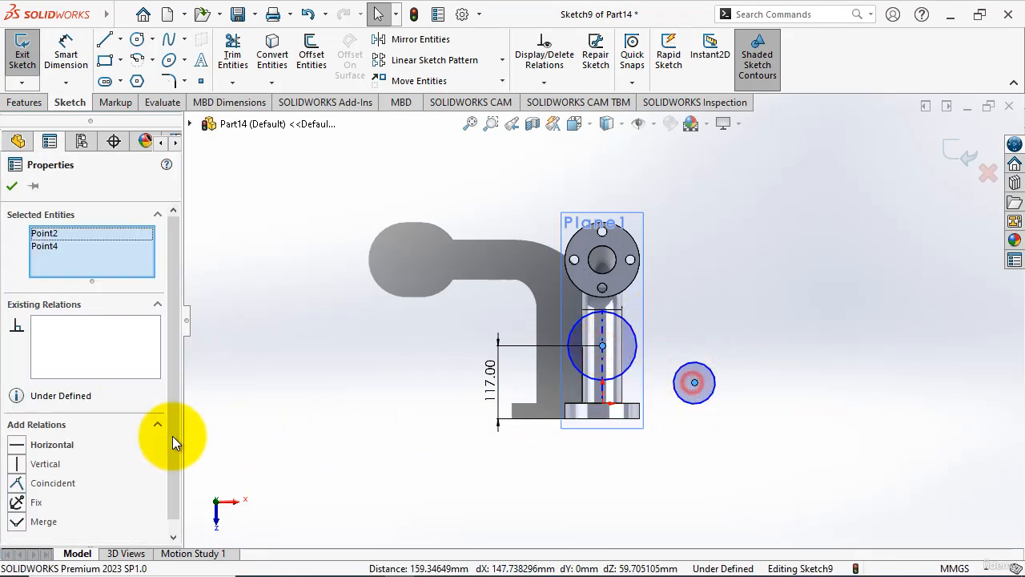
pyautogui.click(60, 443)
pyautogui.click(12, 185)
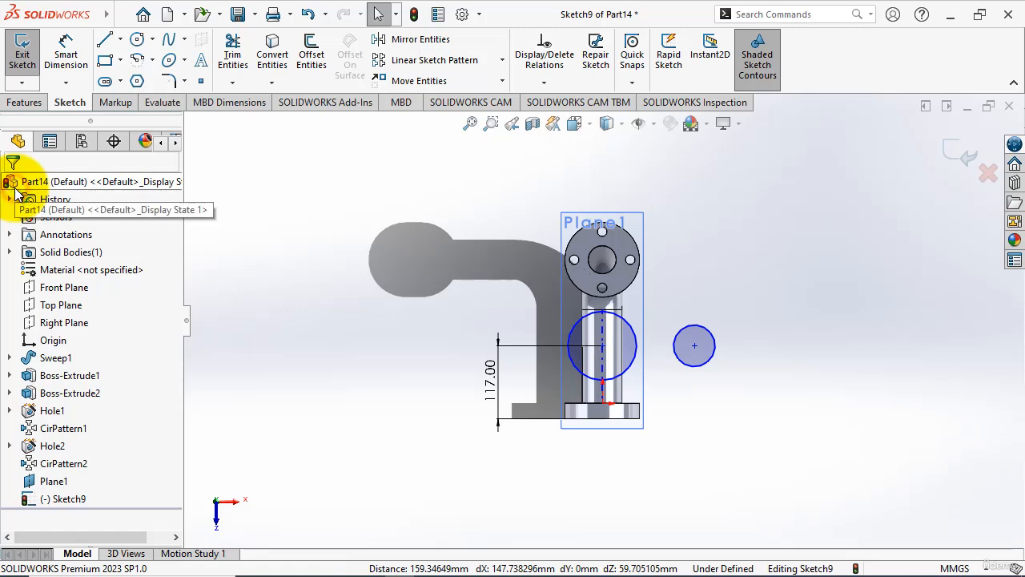
pyautogui.click(67, 50)
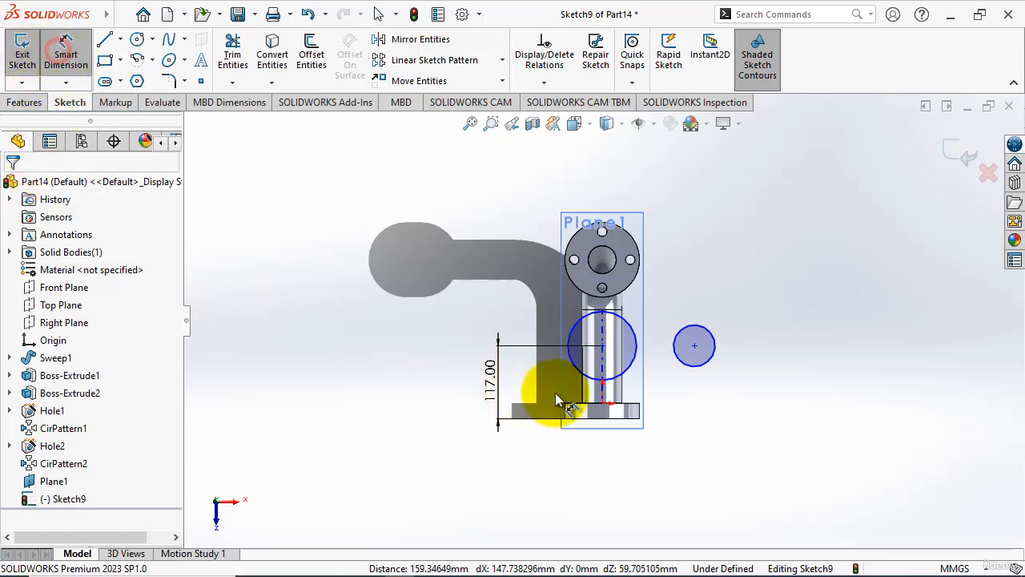
pyautogui.click(602, 429)
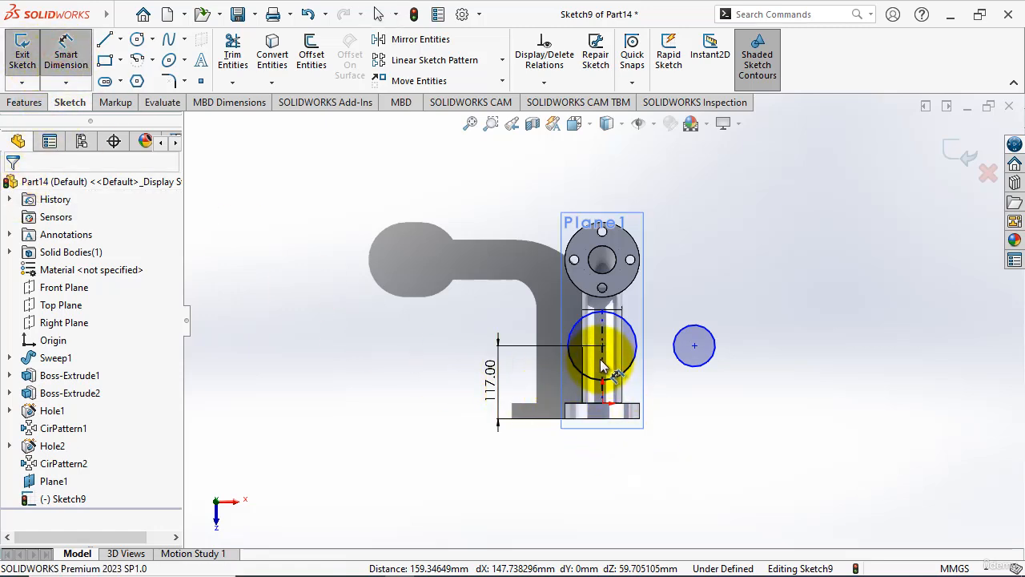
pyautogui.press('Escape')
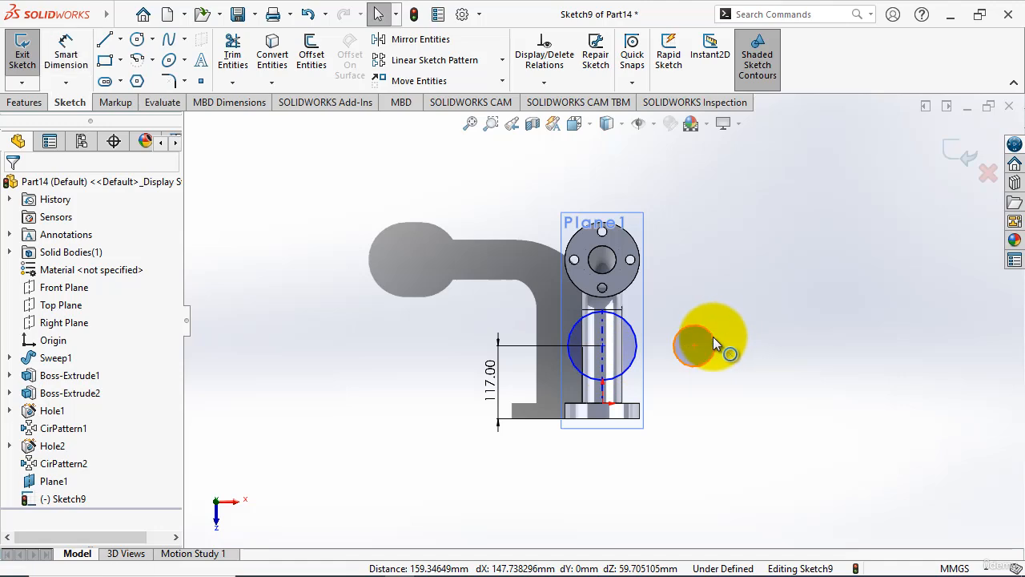
# - Dimension the large circle's diameter as 90 mm and the small circle's diameter as 45 mm
pyautogui.click(67, 49)
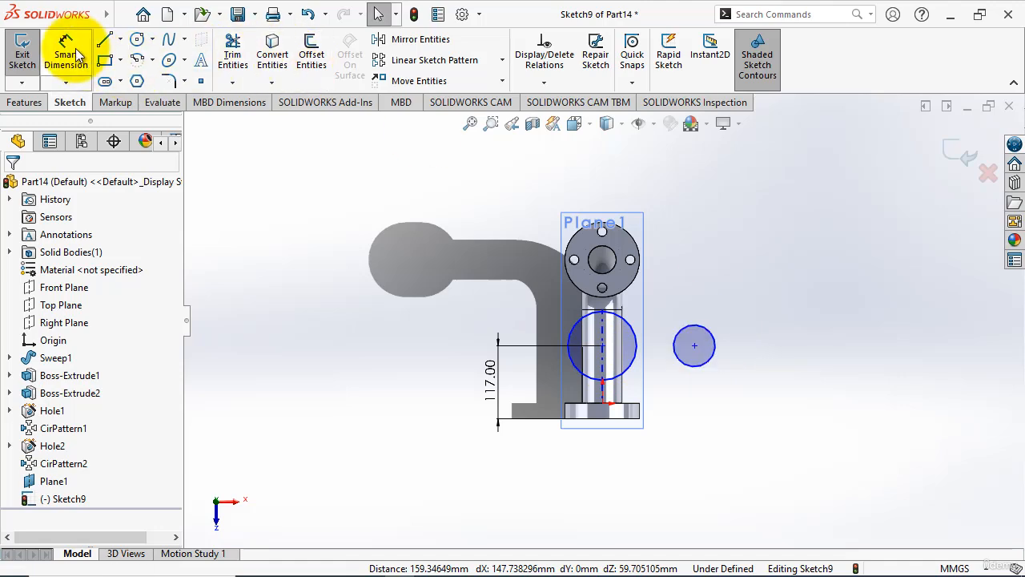
pyautogui.click(633, 338)
pyautogui.click(693, 272)
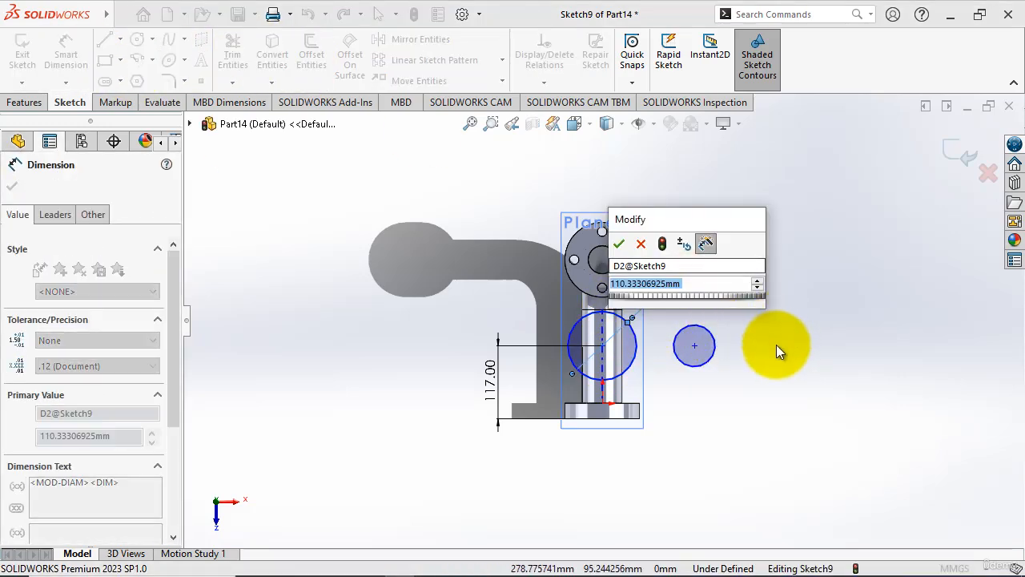
pyautogui.write('90')
pyautogui.press('Return')
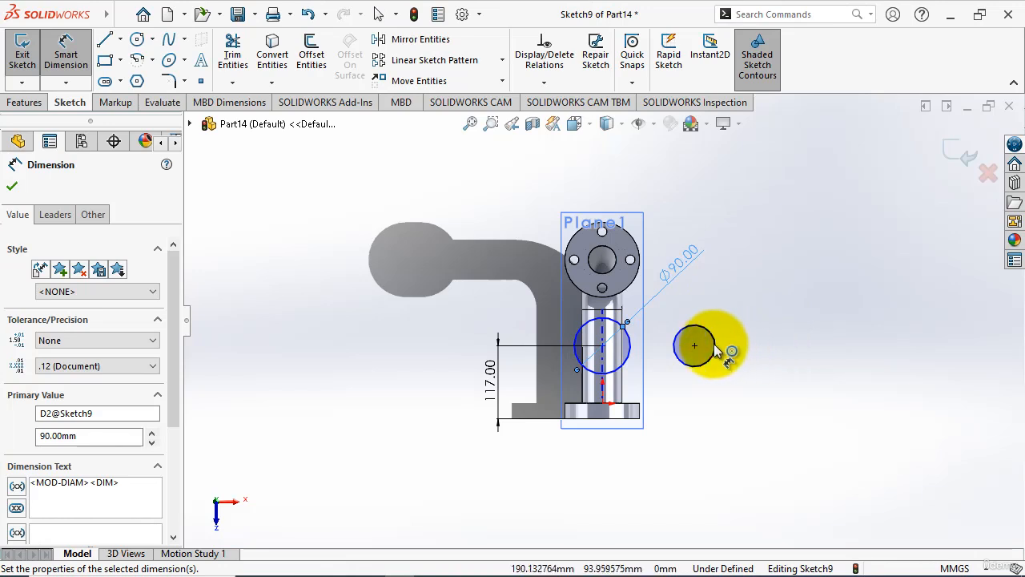
pyautogui.click(716, 348)
pyautogui.click(743, 300)
pyautogui.write('45')
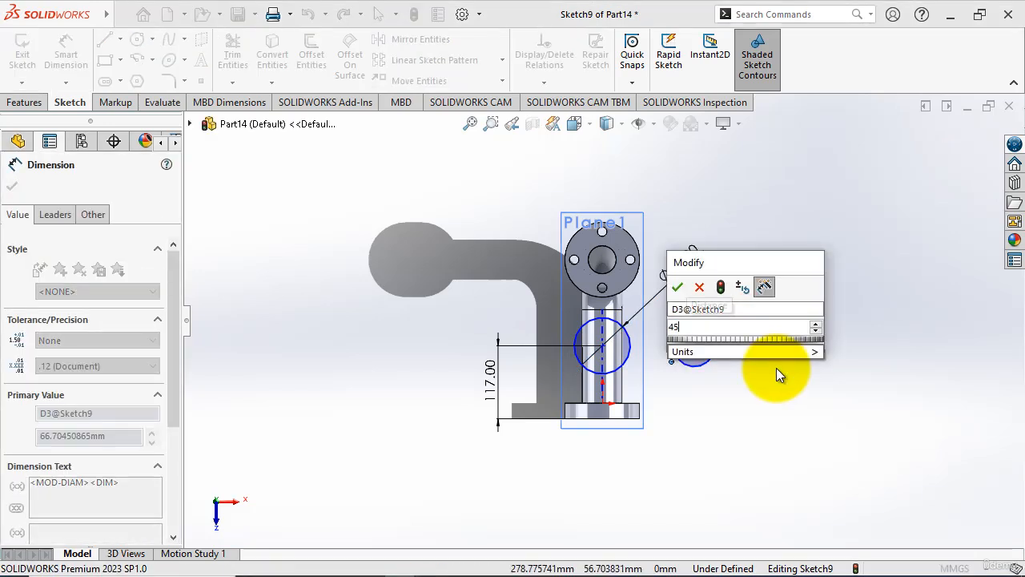
pyautogui.press('Return')
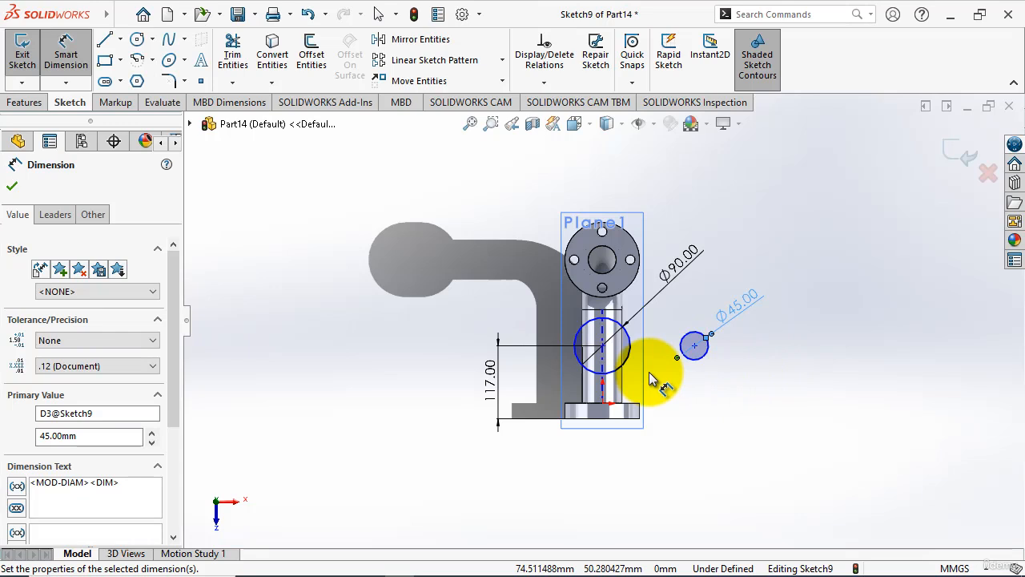
# - Dimension the small circle's centre at a horizontal distance of 165/2 mm from the pipe's axis
pyautogui.click(694, 346)
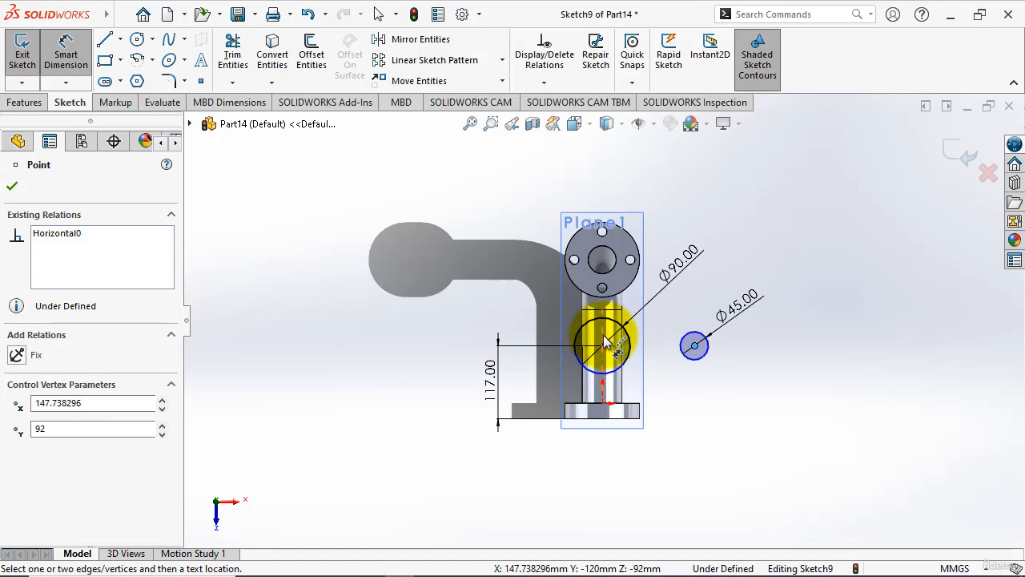
pyautogui.click(605, 344)
pyautogui.click(655, 460)
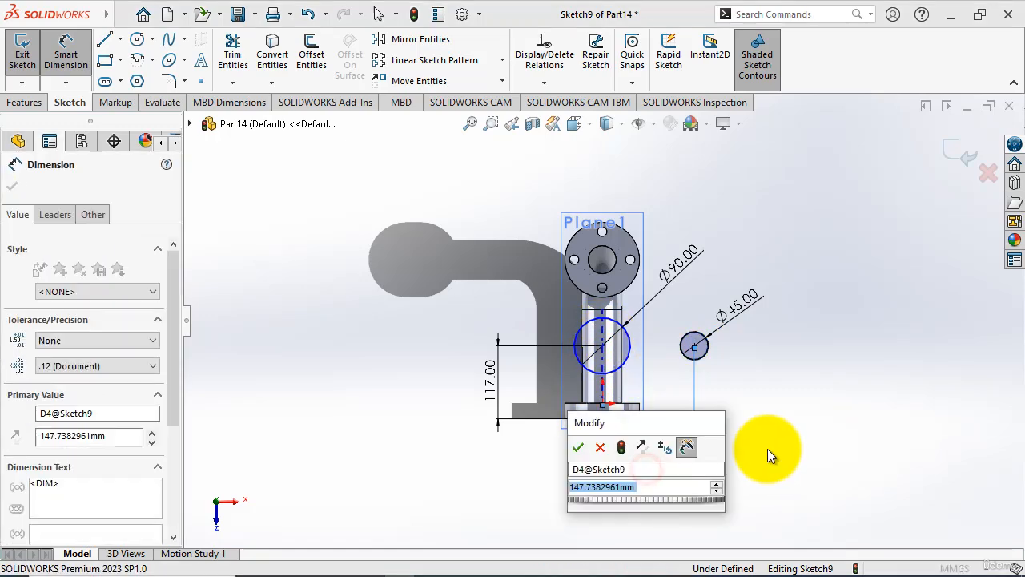
pyautogui.write('165/2')
pyautogui.press('Return')
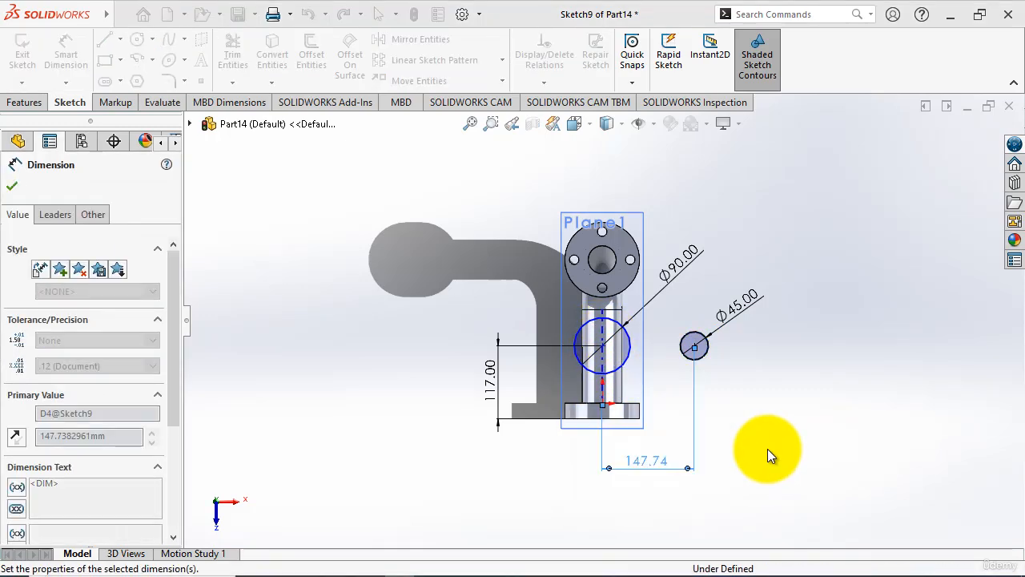
pyautogui.press('Escape')
# - Mirror the 45 mm circle about the Right Plane, keeping the original
pyautogui.click(660, 354)
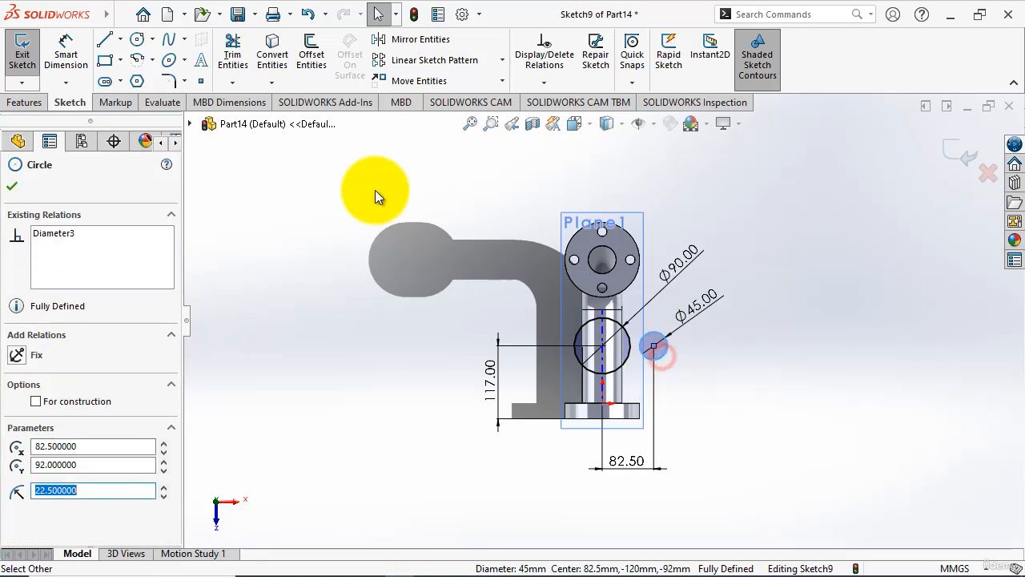
pyautogui.click(422, 40)
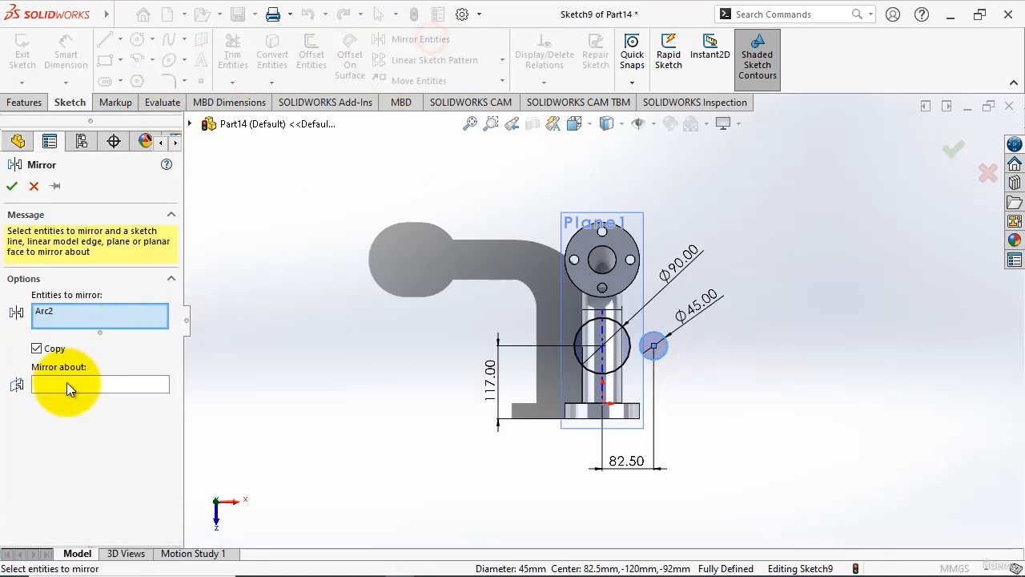
pyautogui.click(67, 384)
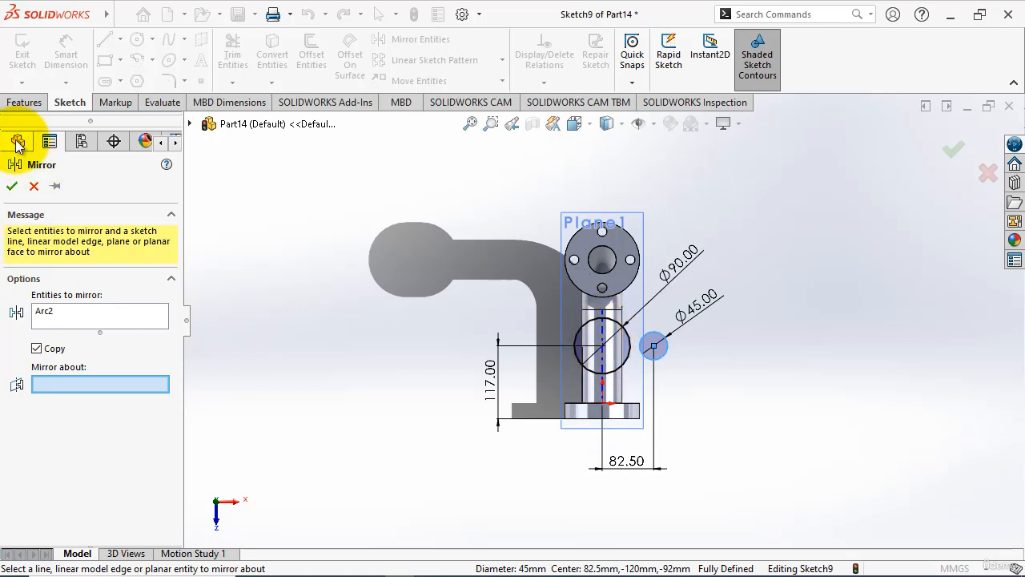
pyautogui.press('c')
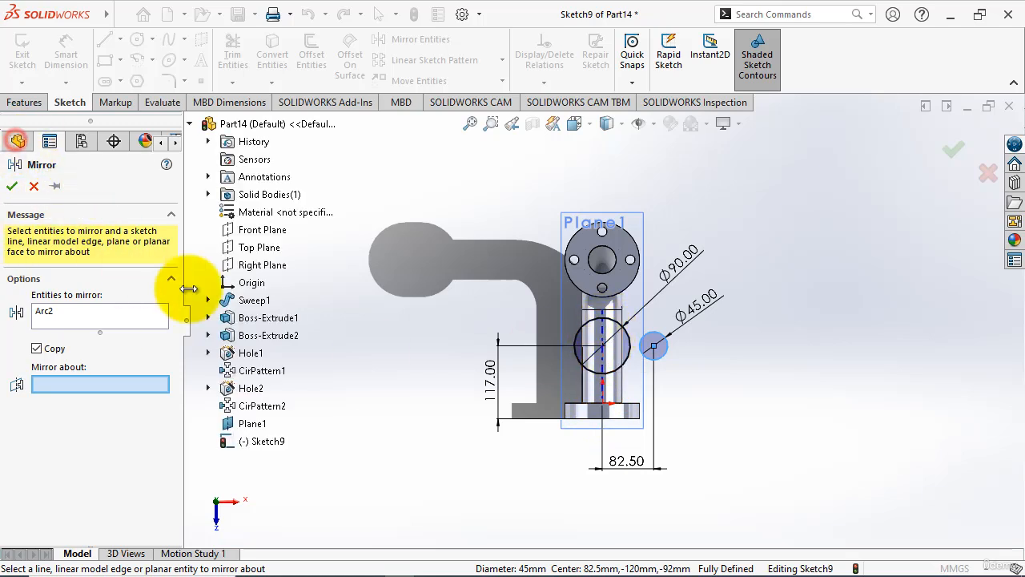
pyautogui.click(260, 265)
pyautogui.click(11, 185)
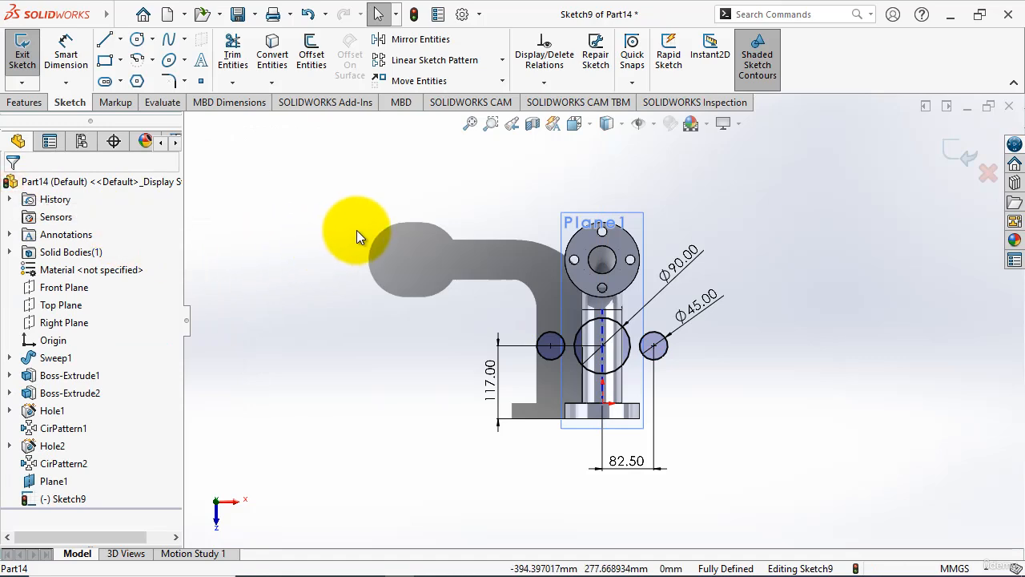
# - Sketch a slanted line about 175 mm long passing over the 90 mm circle and the original 45 mm circle
pyautogui.click(104, 39)
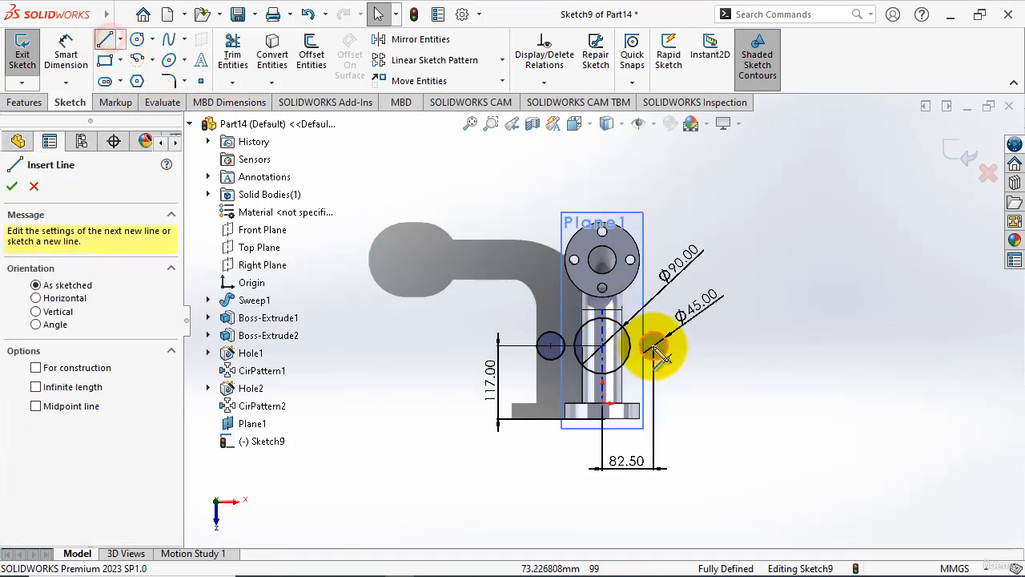
pyautogui.scroll(-4, 657, 353)
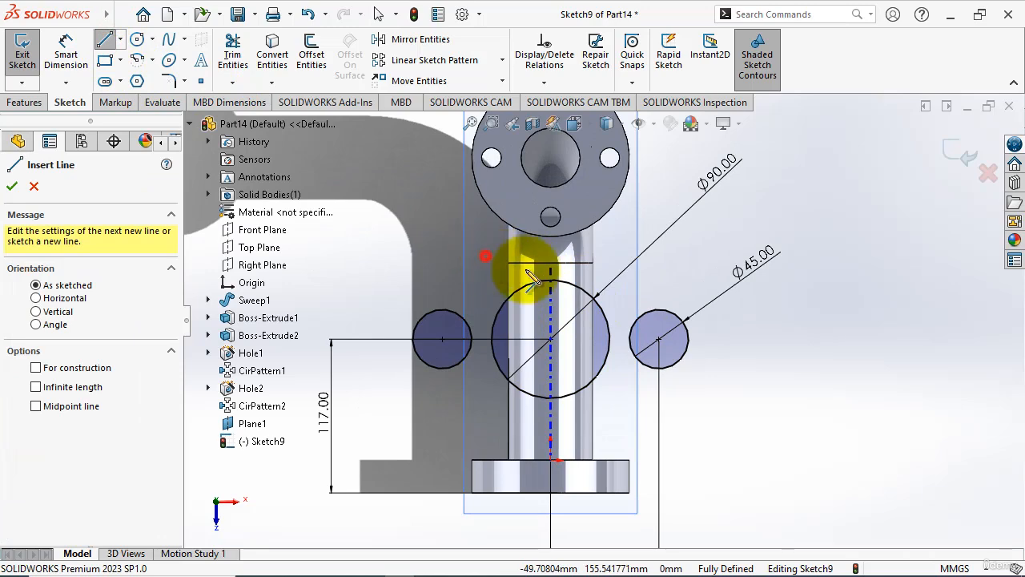
pyautogui.click(706, 320)
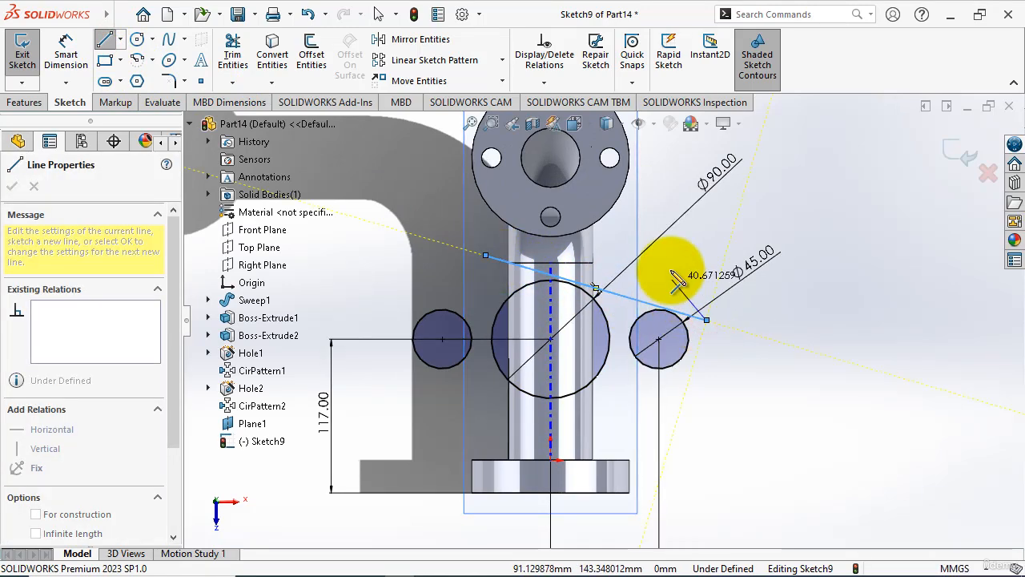
pyautogui.press('Escape')
# - Make the slanted line tangent to the original 45 mm circle and to the 90 mm circle
pyautogui.click(653, 306)
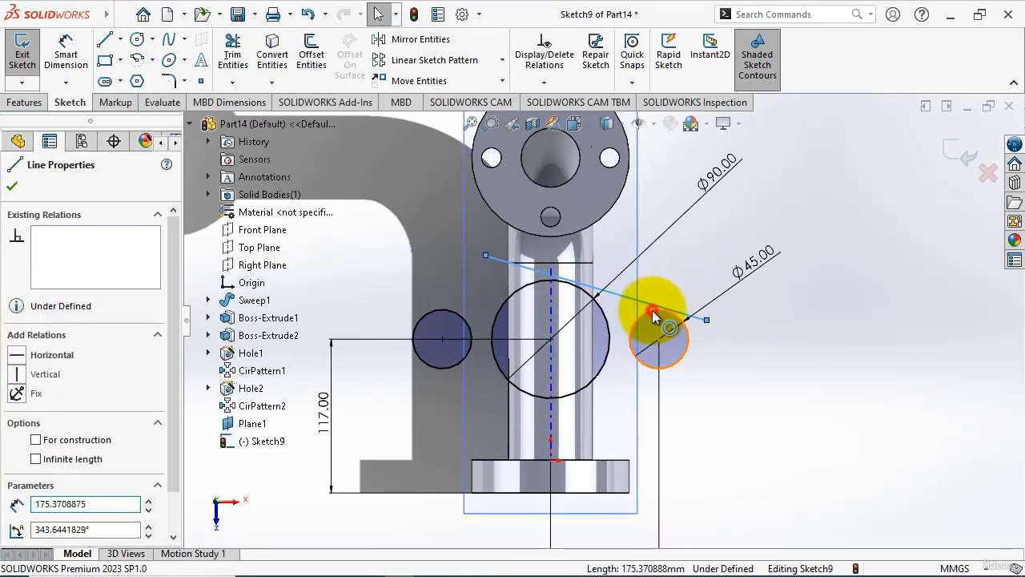
pyautogui.keyDown('ctrl'); pyautogui.click(653, 315); pyautogui.keyUp('ctrl')
pyautogui.click(36, 444)
pyautogui.click(11, 187)
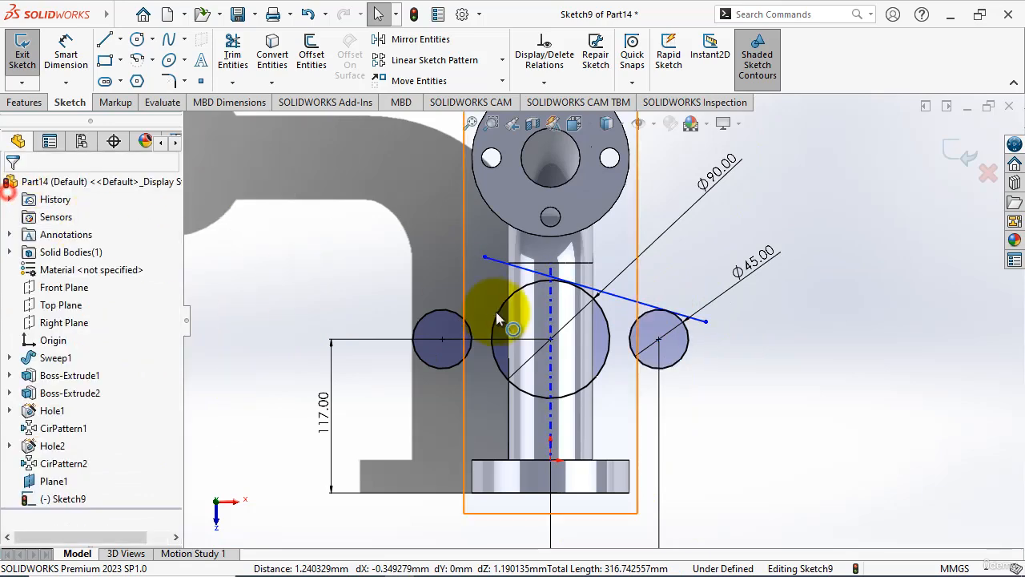
pyautogui.click(536, 272)
pyautogui.click(534, 281)
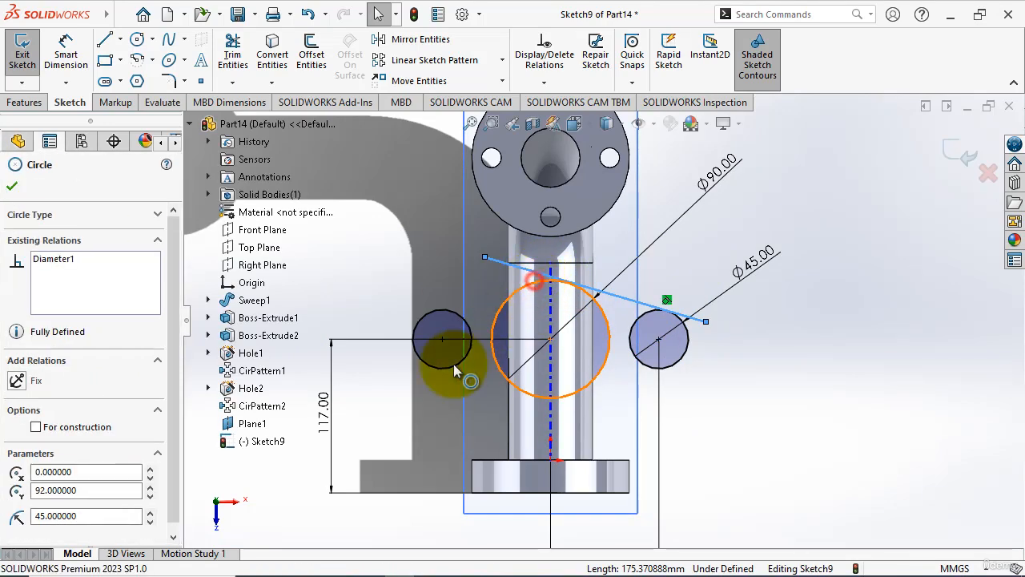
pyautogui.click(42, 446)
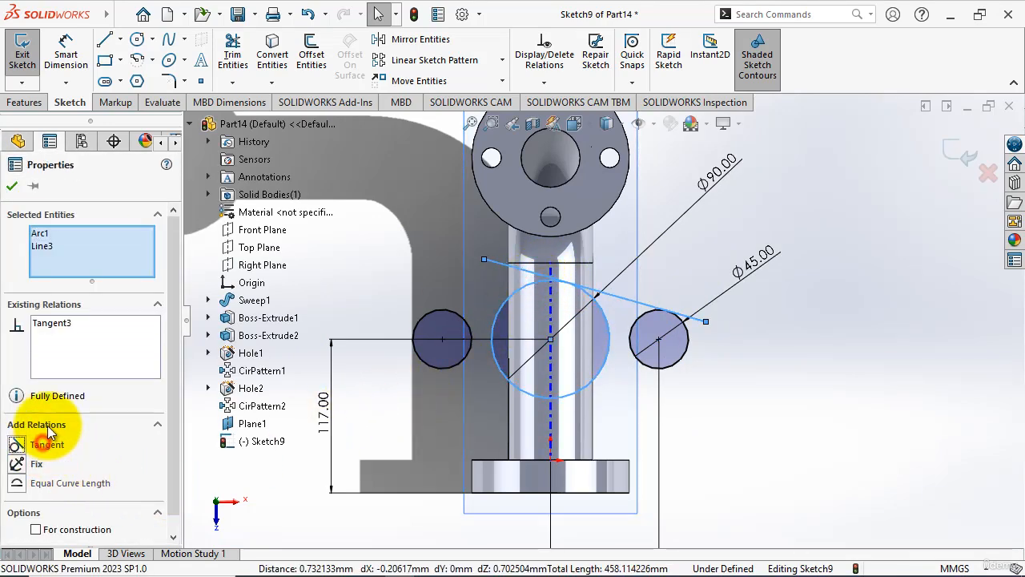
pyautogui.click(12, 185)
# - Trim the slanted line's overhanging ends so it runs only between its two tangent points
pyautogui.click(232, 59)
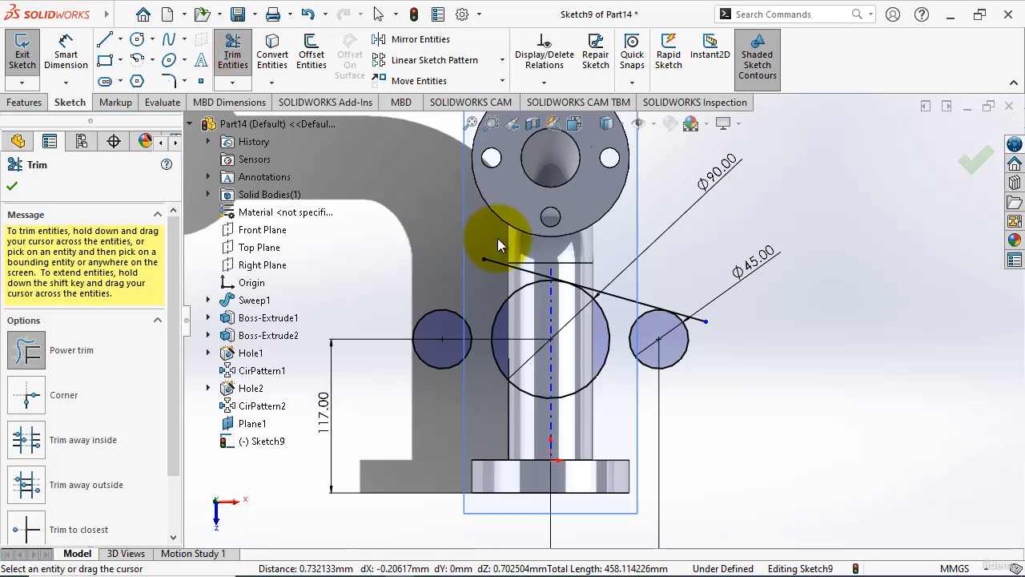
pyautogui.moveTo(497, 238); pyautogui.dragTo(508, 272)
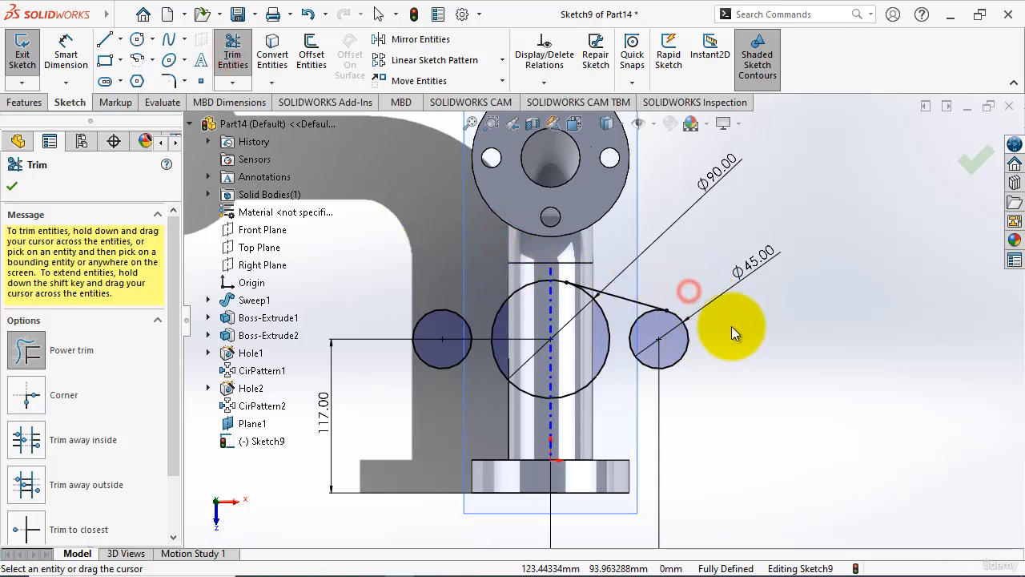
pyautogui.press('Escape')
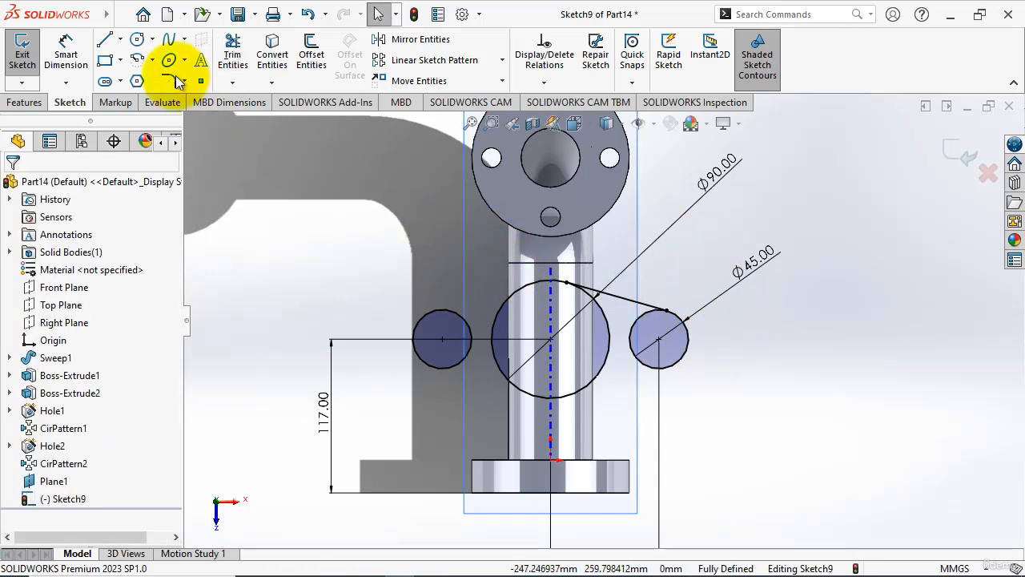
# - Sketch a horizontal centerline from the 90 mm circle's centre to the original 45 mm circle's centre
pyautogui.click(120, 40)
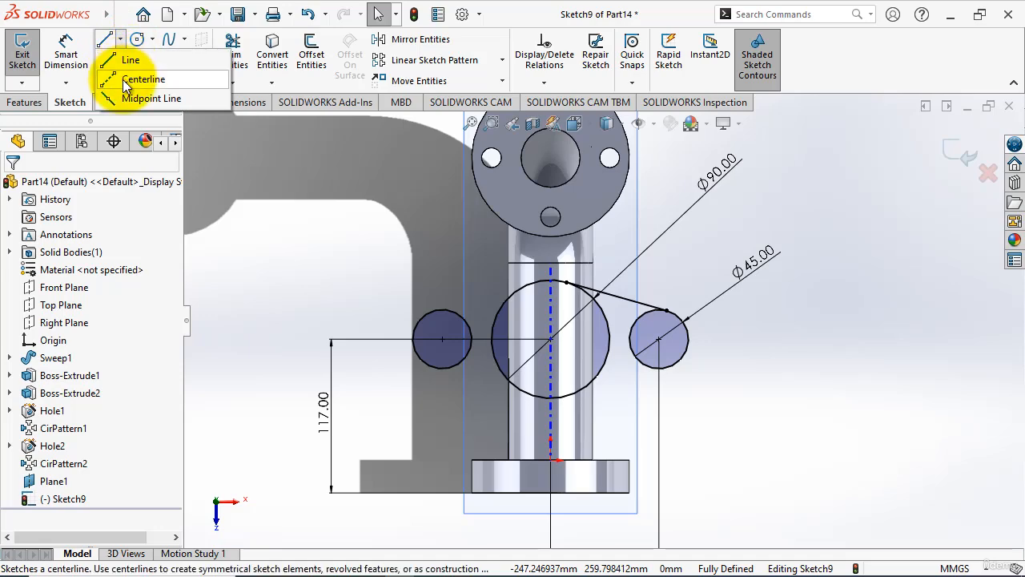
pyautogui.click(137, 80)
pyautogui.moveTo(551, 340); pyautogui.dragTo(658, 340)
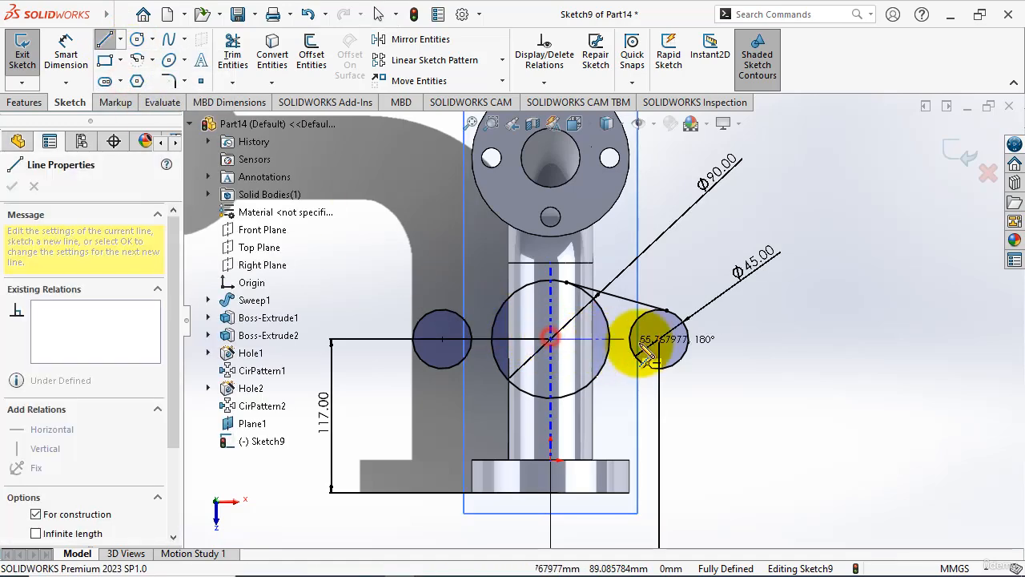
pyautogui.press('Escape')
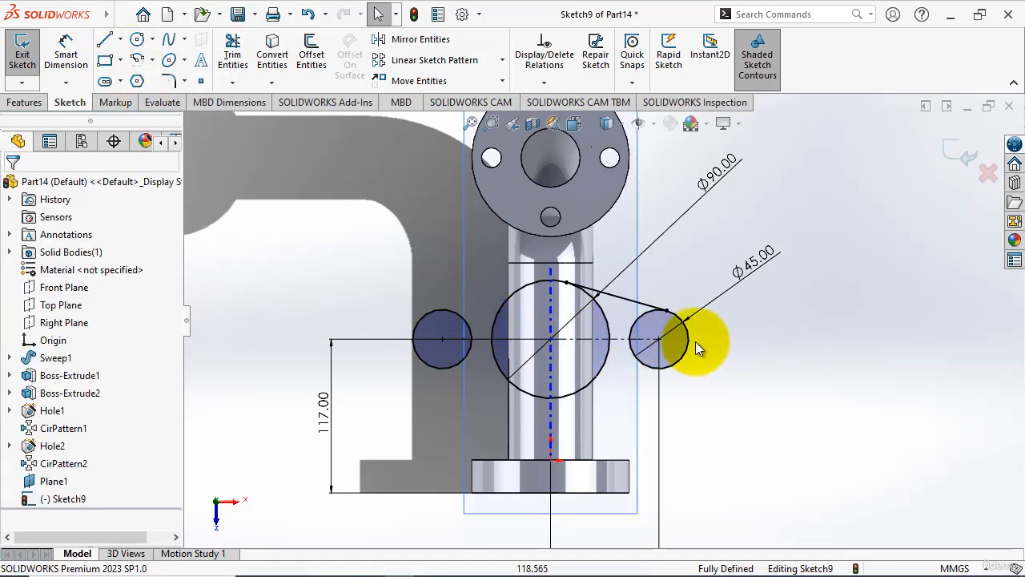
# - Mirror the tangent line about the horizontal centerline, keeping the original
pyautogui.click(649, 302)
pyautogui.click(380, 39)
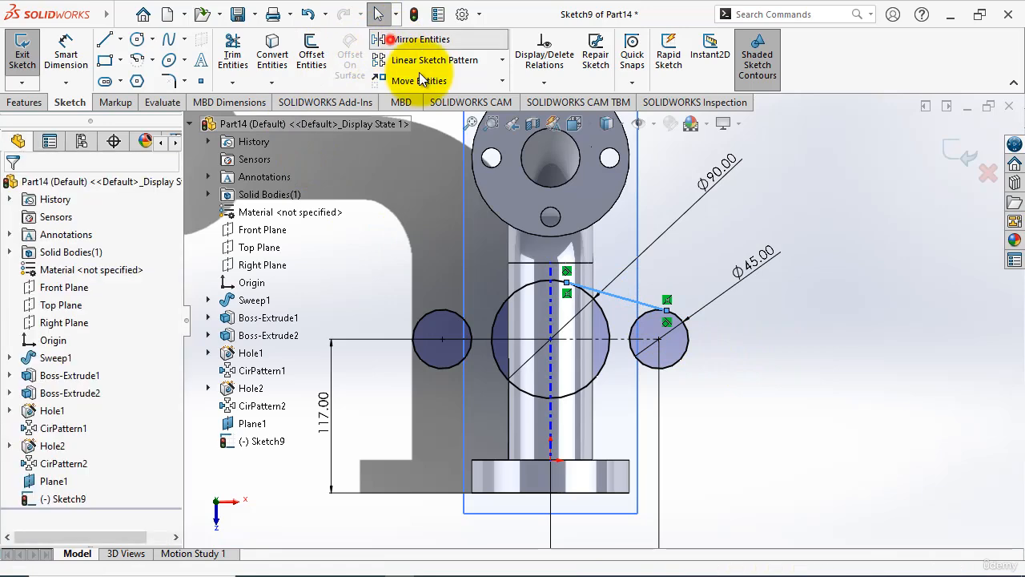
pyautogui.click(91, 384)
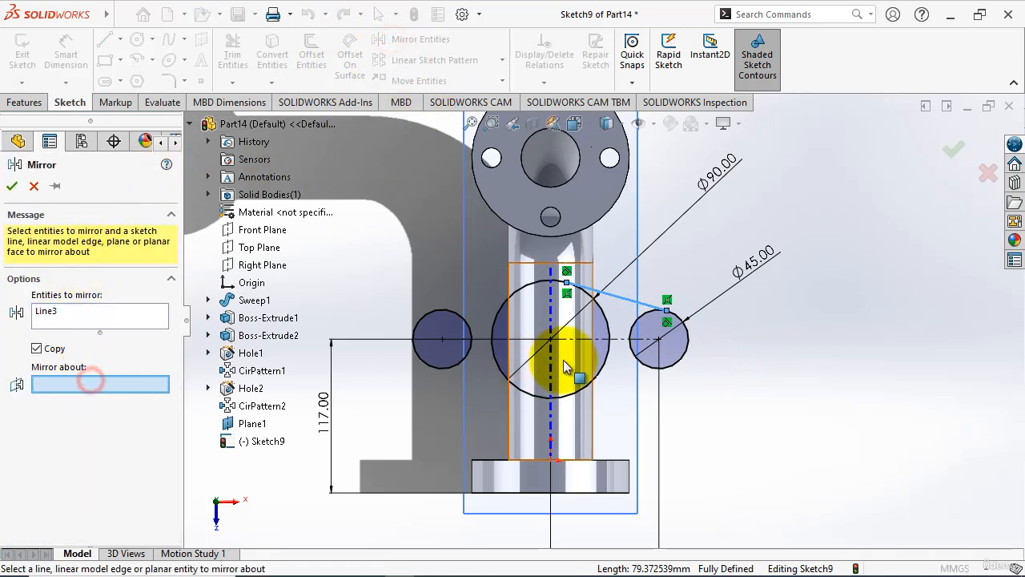
pyautogui.click(583, 342)
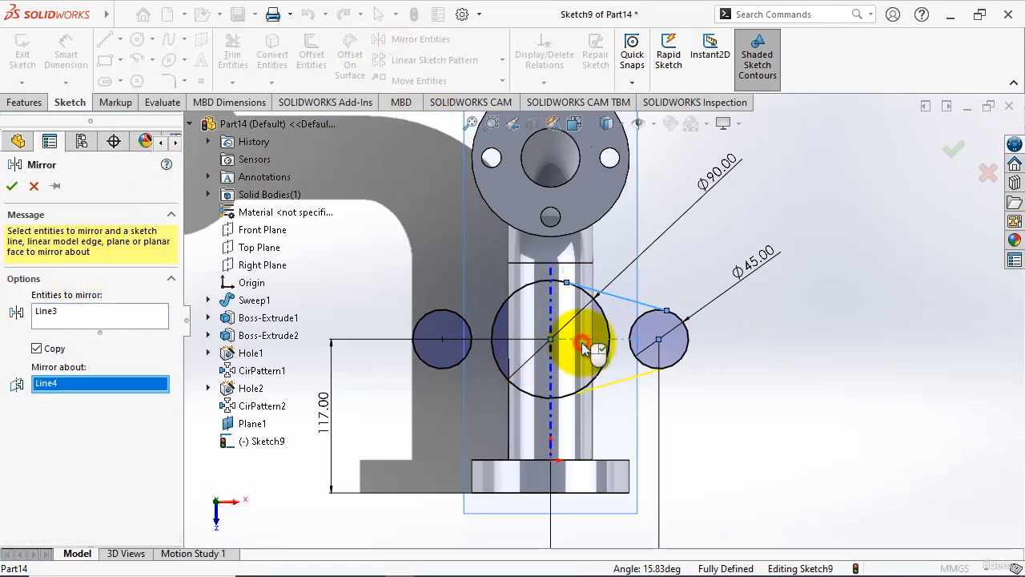
pyautogui.click(12, 186)
# - Mirror both tangent lines about the Right Plane, keeping the originals
pyautogui.click(649, 304)
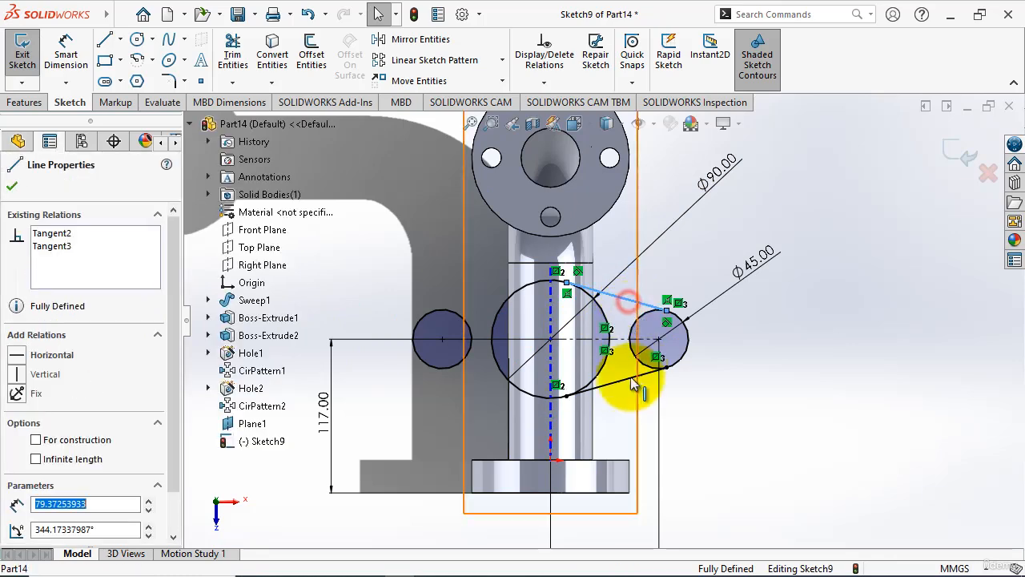
pyautogui.keyDown('ctrl'); pyautogui.click(623, 381); pyautogui.keyUp('ctrl')
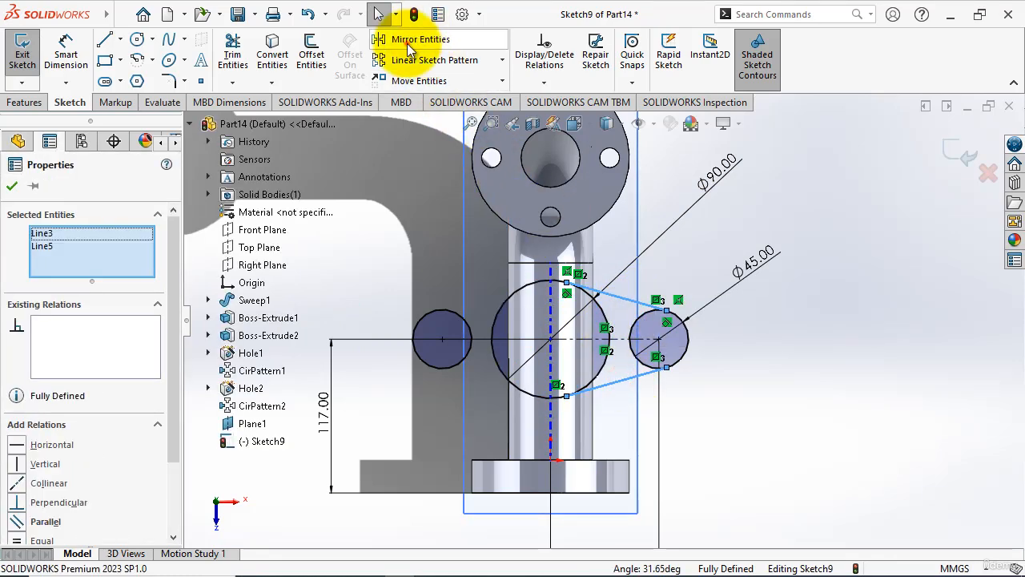
pyautogui.click(390, 39)
pyautogui.click(68, 390)
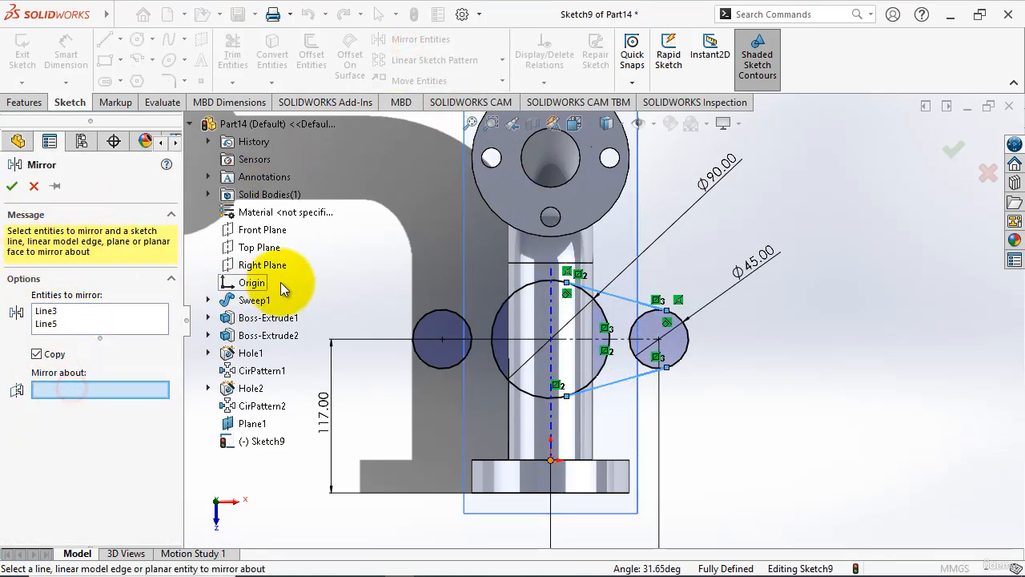
pyautogui.click(261, 267)
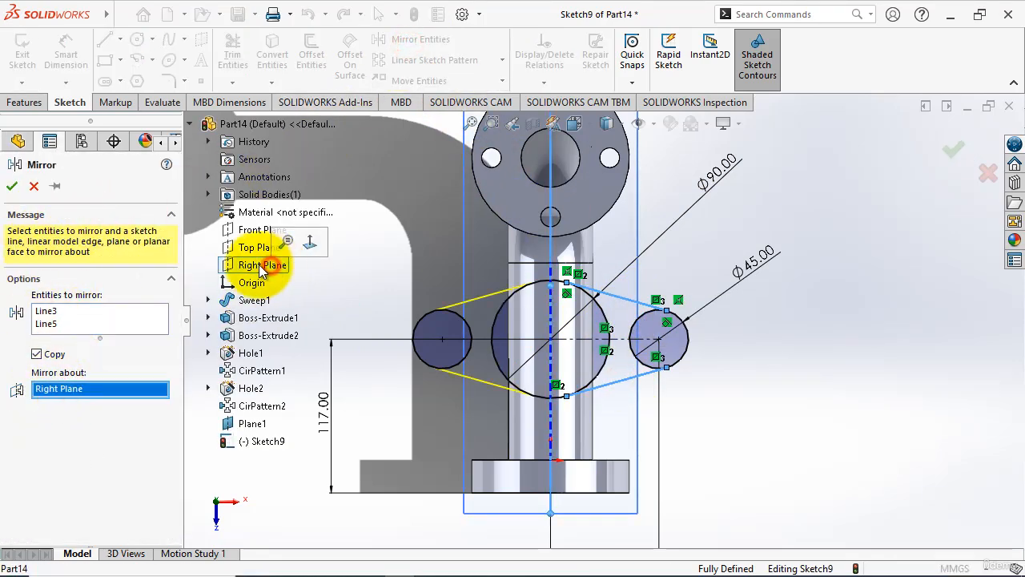
pyautogui.click(14, 186)
# - Trim away the circles' inner arcs to leave one closed outline for the base, and exit the sketch
pyautogui.click(230, 46)
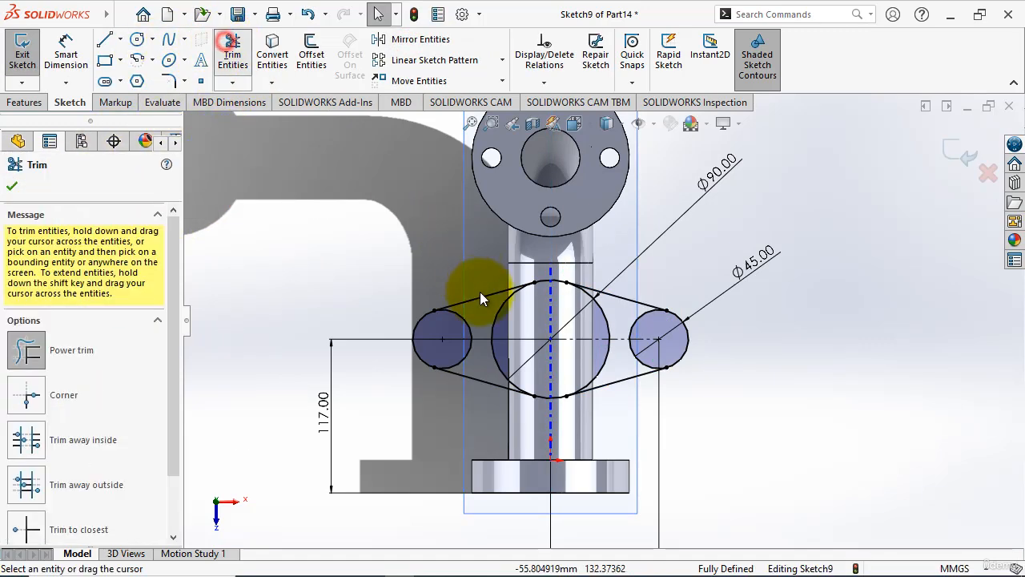
pyautogui.moveTo(480, 298)
pyautogui.mouseDown()
pyautogui.moveTo(466, 326)
pyautogui.moveTo(483, 316)
pyautogui.moveTo(623, 357)
pyautogui.moveTo(632, 312)
pyautogui.moveTo(606, 366)
pyautogui.moveTo(615, 368)
pyautogui.moveTo(633, 323)
pyautogui.moveTo(606, 293)
pyautogui.mouseUp()
pyautogui.press('Escape')
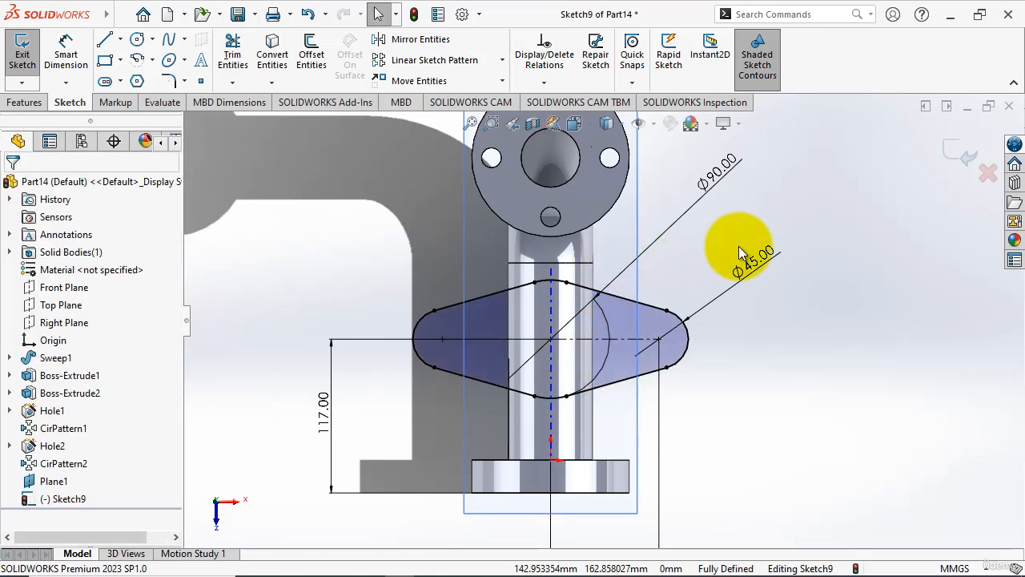
pyautogui.click(137, 40)
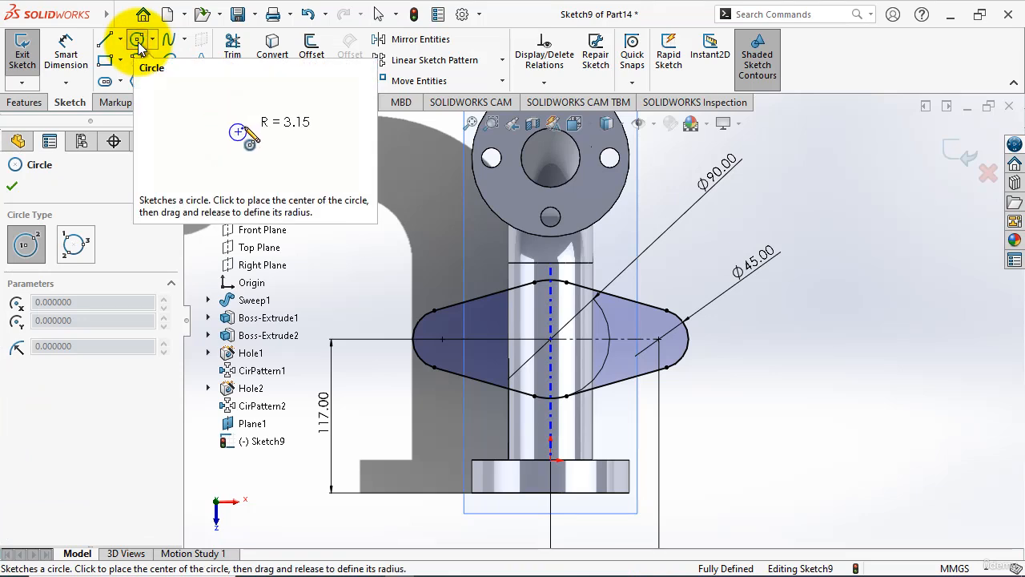
pyautogui.click(23, 49)
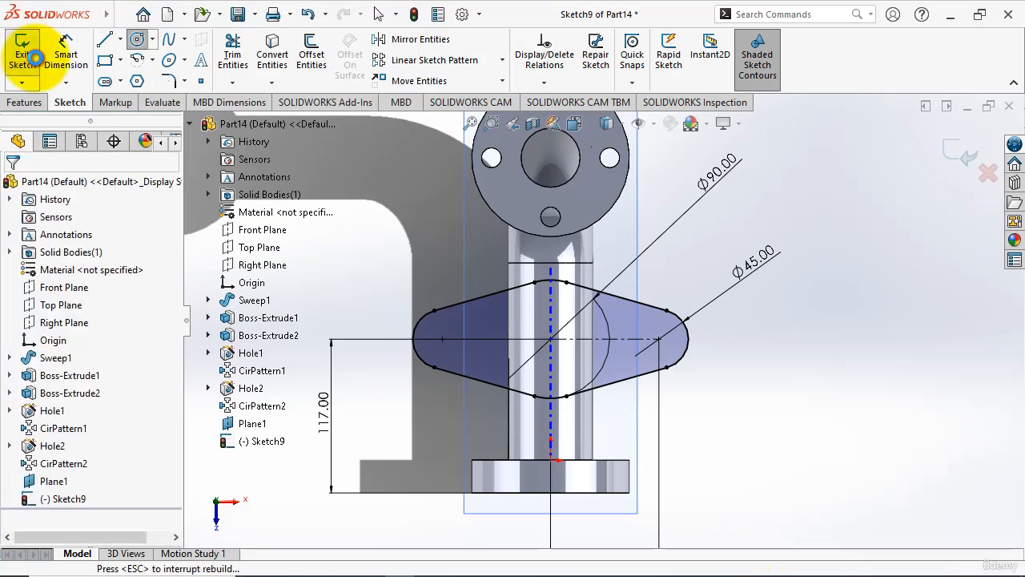
# - Extrude the base outline 25 mm upward as a blind boss with merged result
pyautogui.click(24, 101)
pyautogui.click(26, 52)
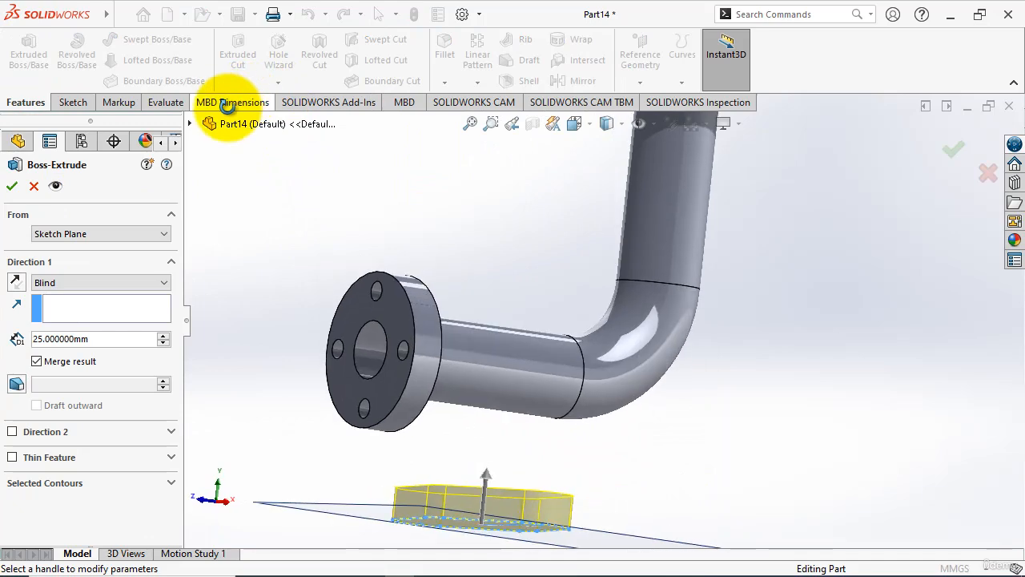
pyautogui.click(12, 186)
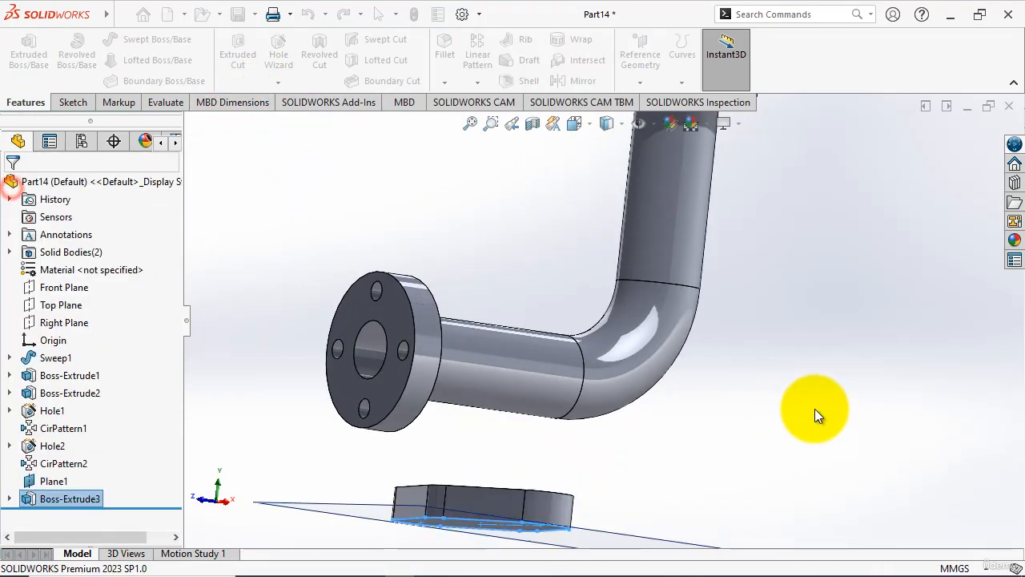
# - Start a sketch on the base plate's upper face and draw a circle centred on each of its two rounded ends
pyautogui.hotkey('ctrl', '7')
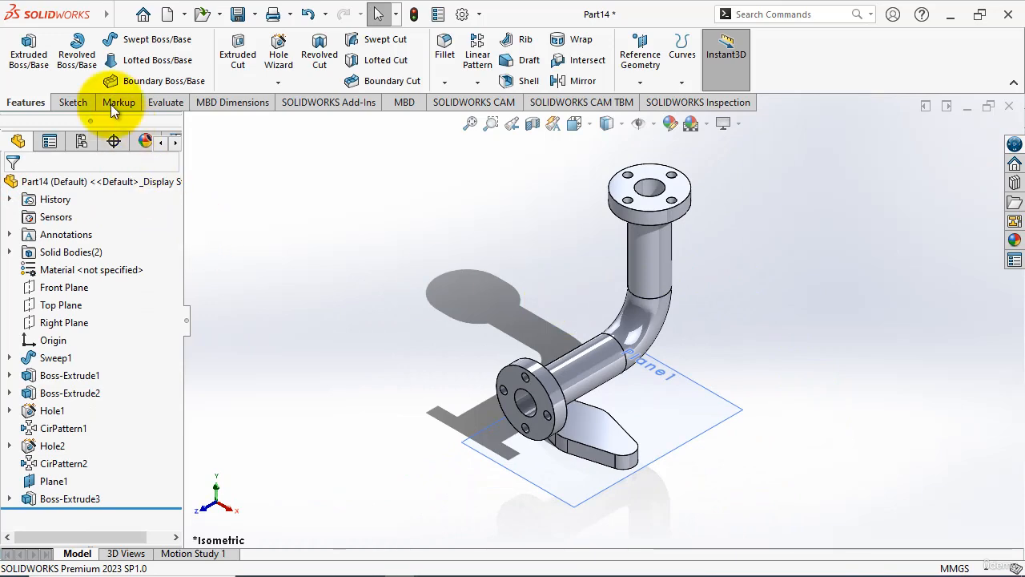
pyautogui.click(73, 105)
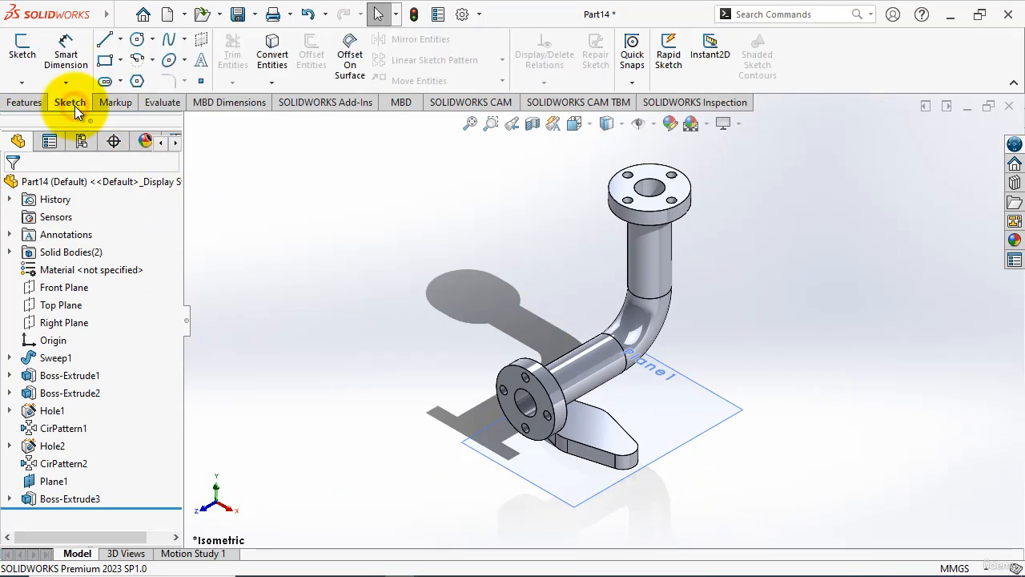
pyautogui.click(22, 57)
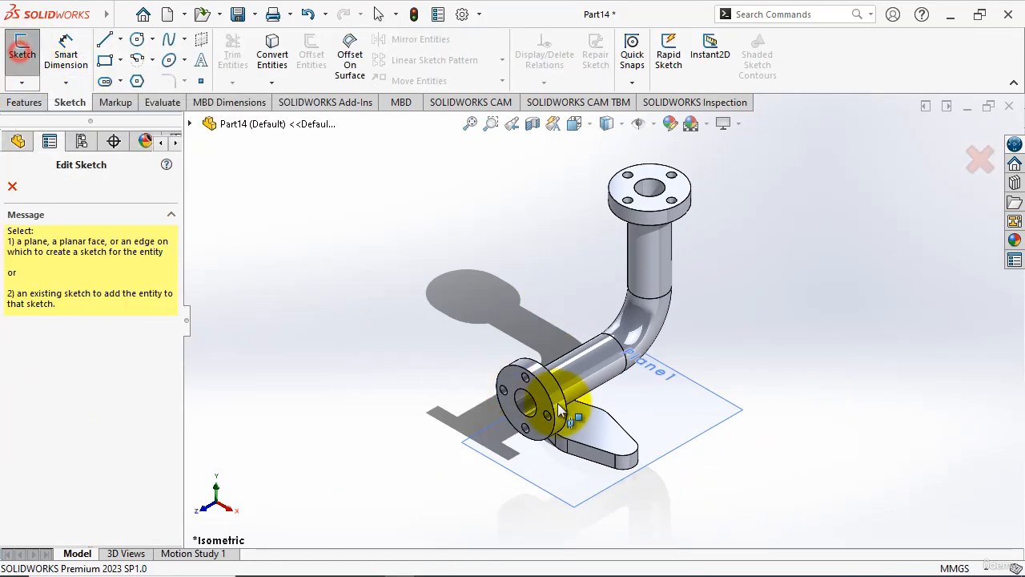
pyautogui.click(607, 419)
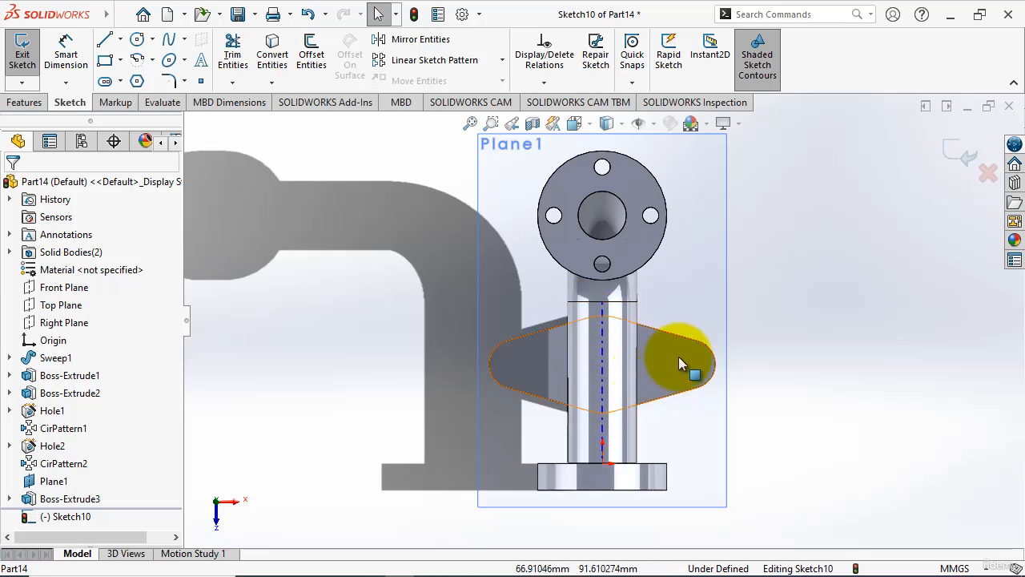
pyautogui.click(137, 40)
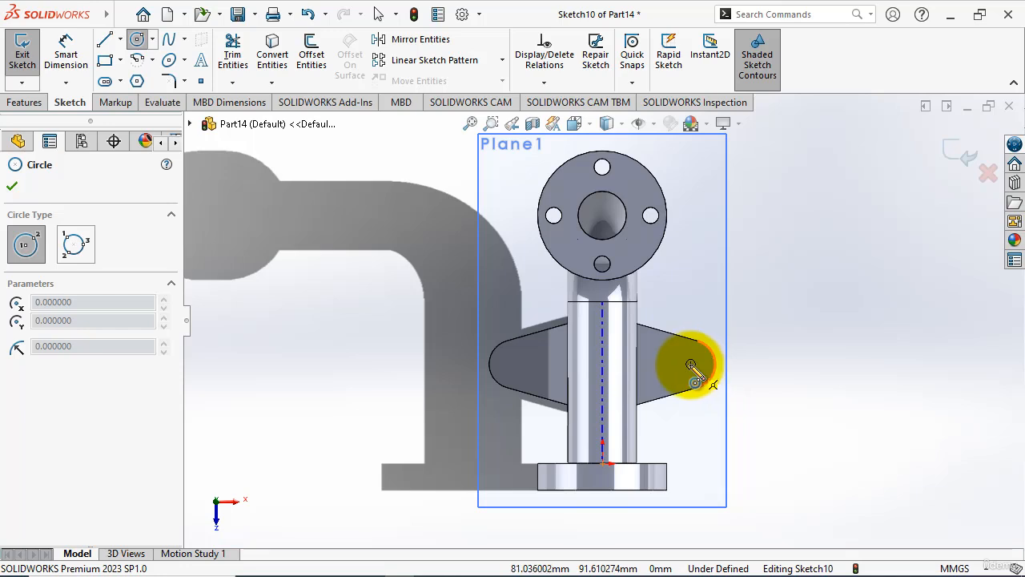
pyautogui.click(691, 365)
pyautogui.click(707, 382)
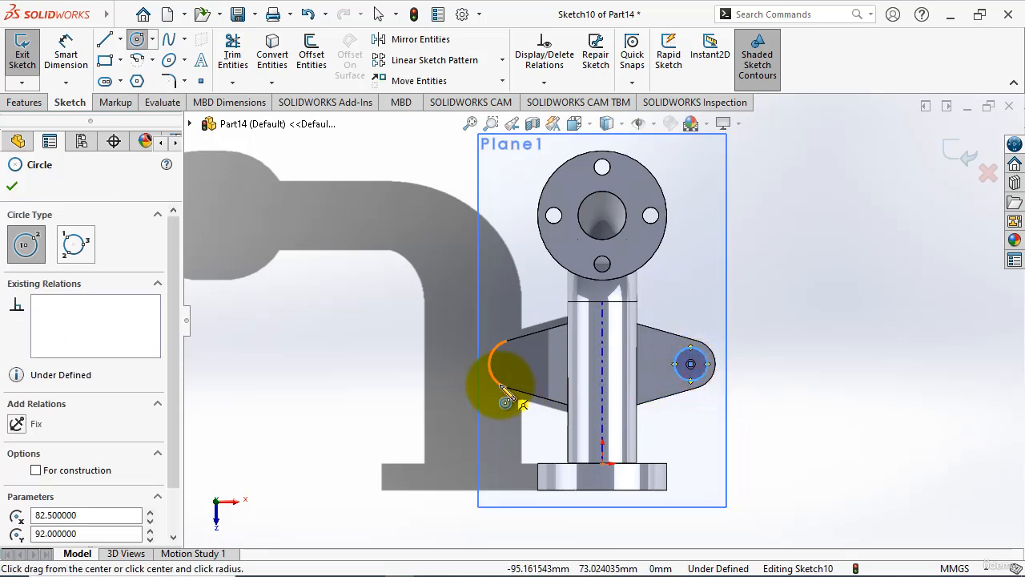
pyautogui.click(513, 364)
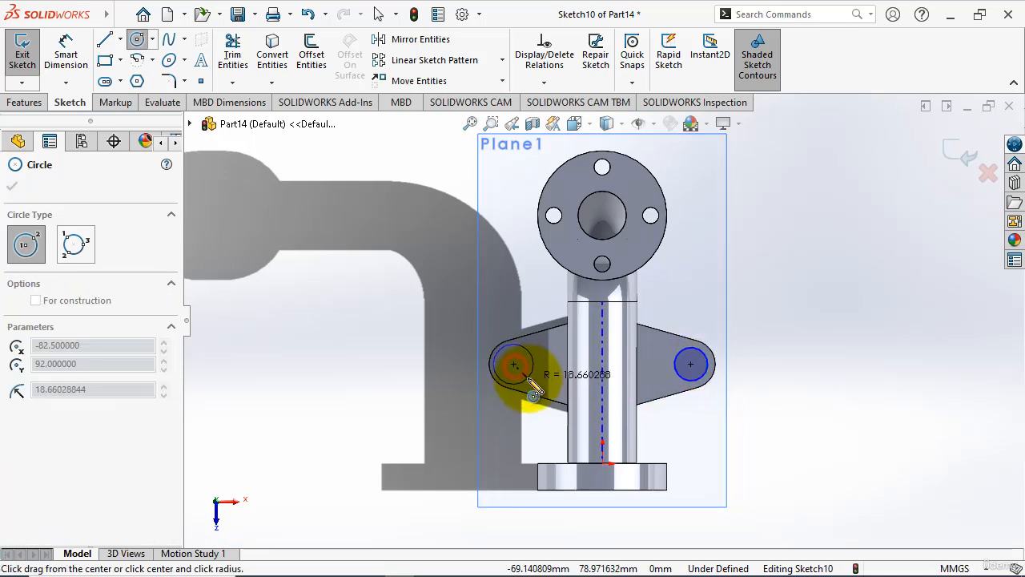
pyautogui.click(527, 384)
pyautogui.press('Escape')
# - Apply an Equal relation between the two circles on the base plate
pyautogui.click(527, 375)
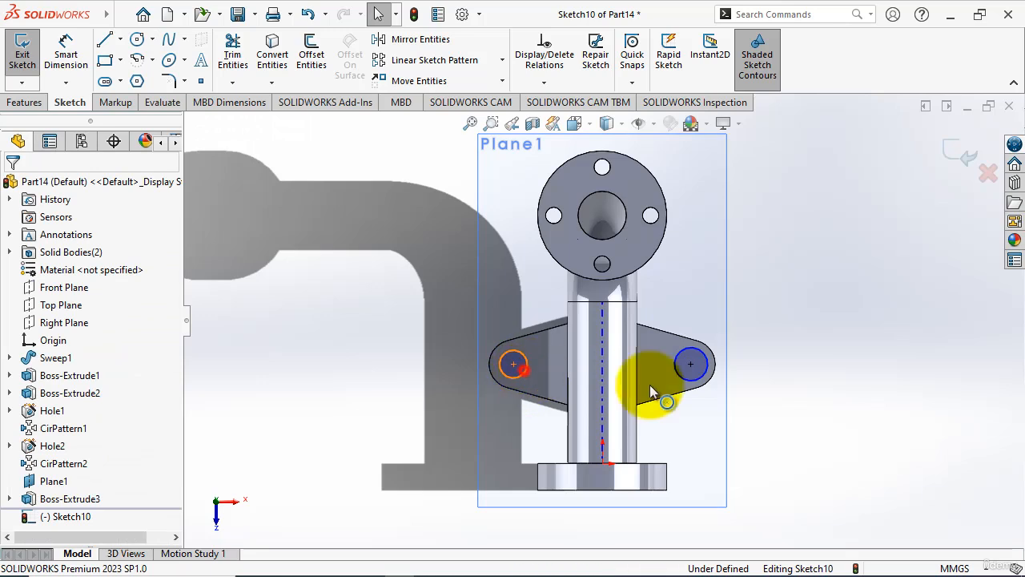
pyautogui.keyDown('ctrl'); pyautogui.click(673, 370); pyautogui.keyUp('ctrl')
pyautogui.click(43, 500)
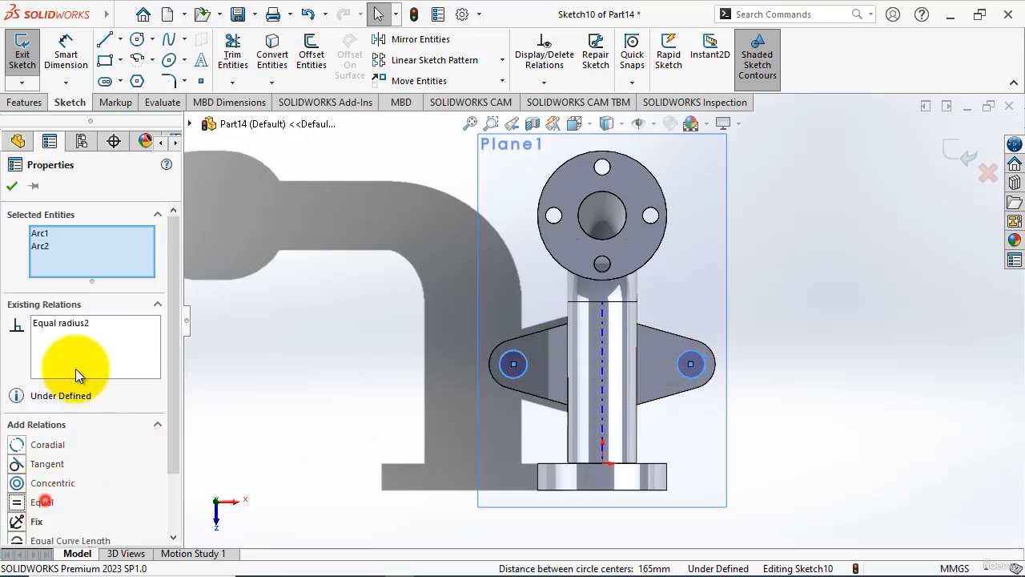
pyautogui.click(13, 185)
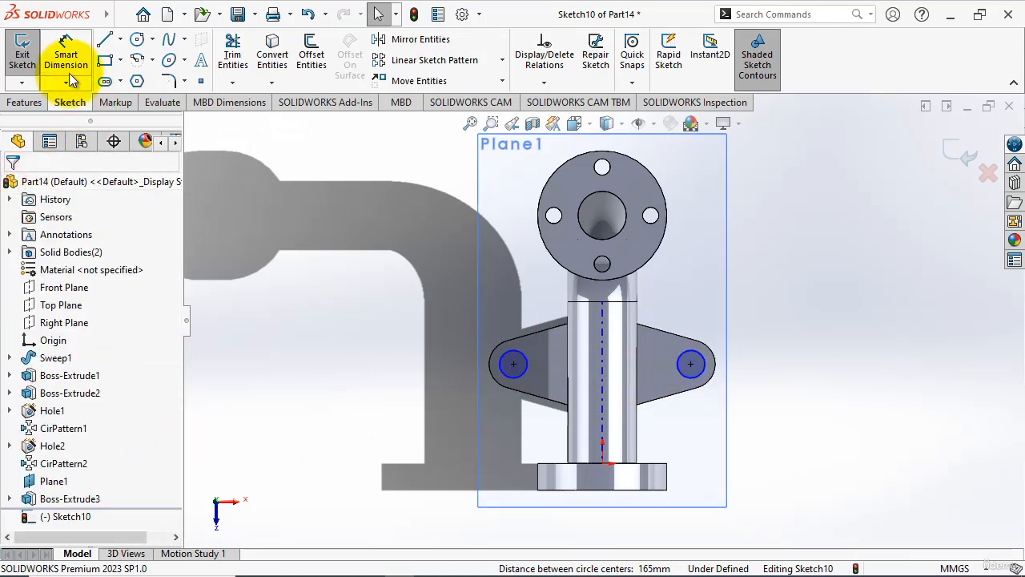
# - Dimension the circle at one end of the base plate to a 36 mm diameter and exit the sketch
pyautogui.click(706, 366)
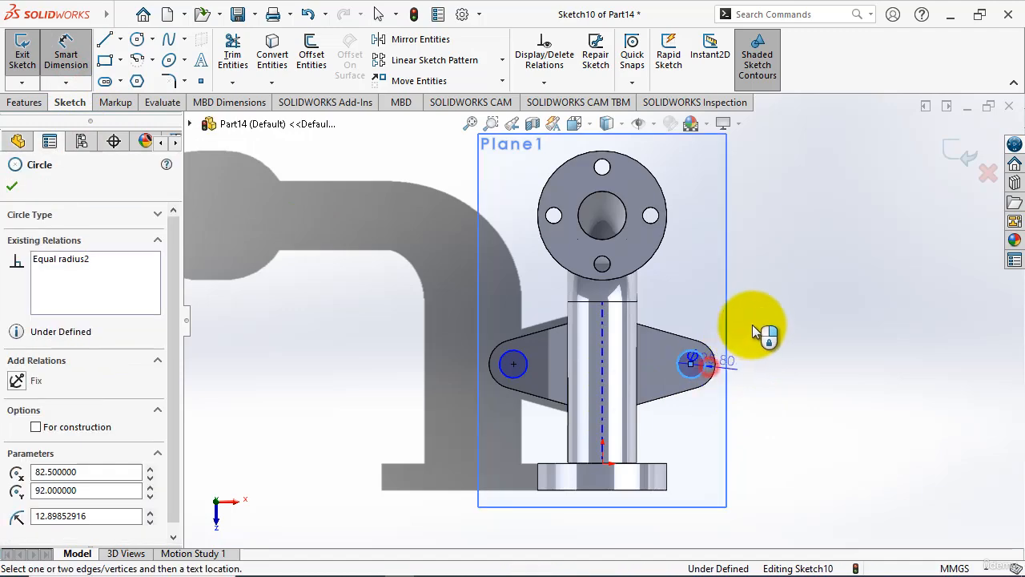
pyautogui.click(758, 313)
pyautogui.write('16')
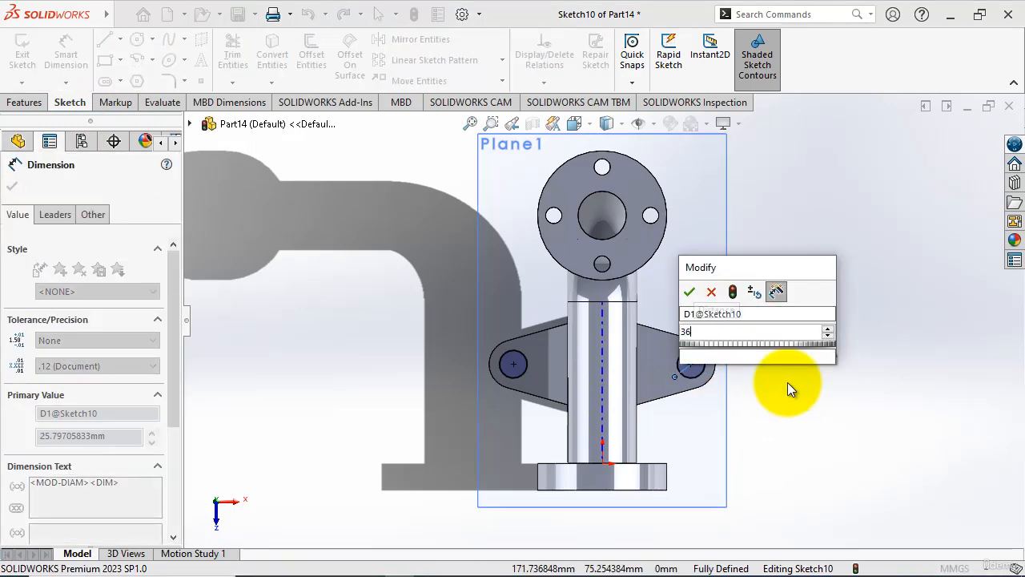
pyautogui.press('Return')
pyautogui.press('Escape')
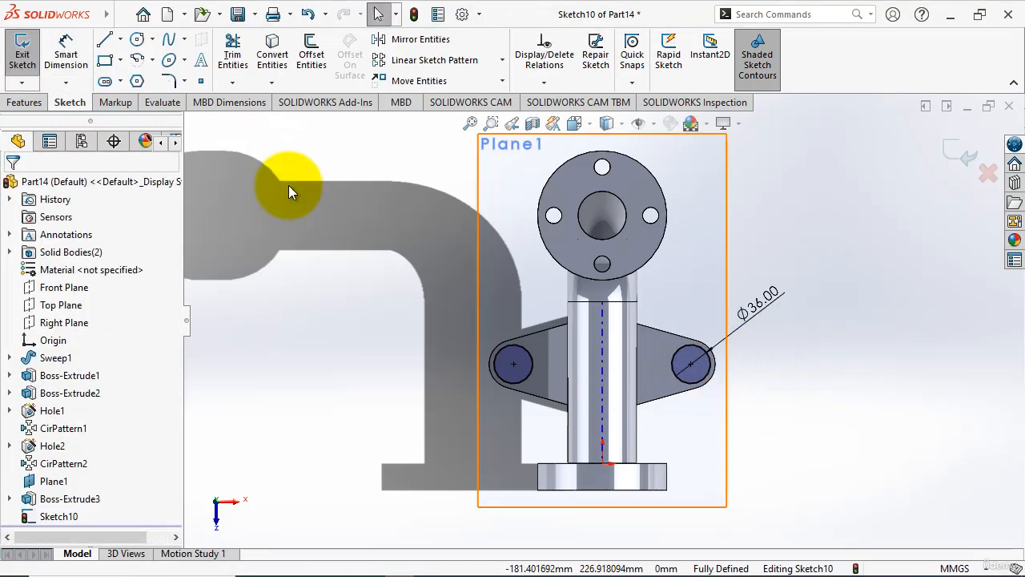
pyautogui.click(33, 60)
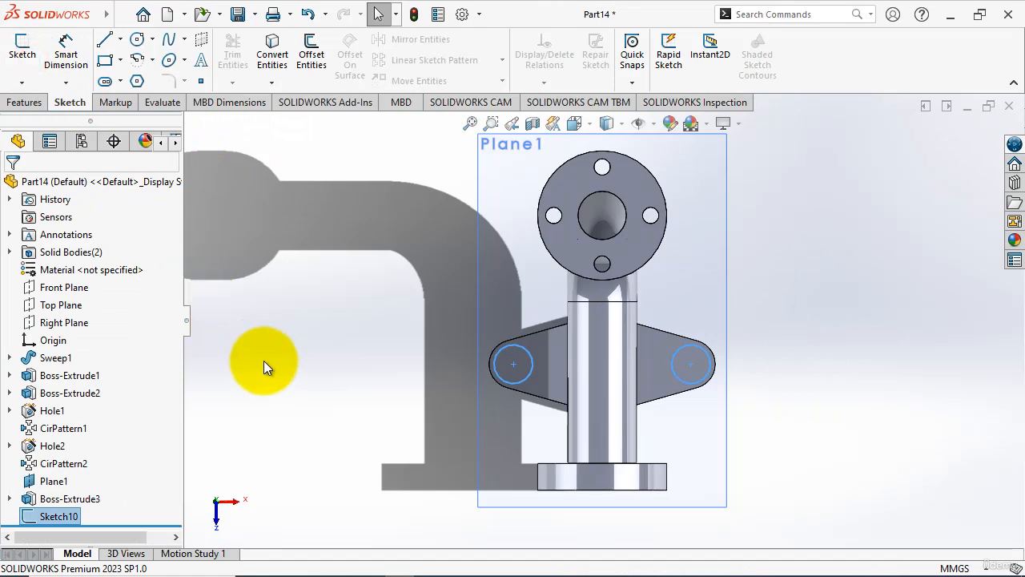
# - Extrude the two circles 12 mm upward as blind round bosses with merged result
pyautogui.click(24, 102)
pyautogui.click(29, 52)
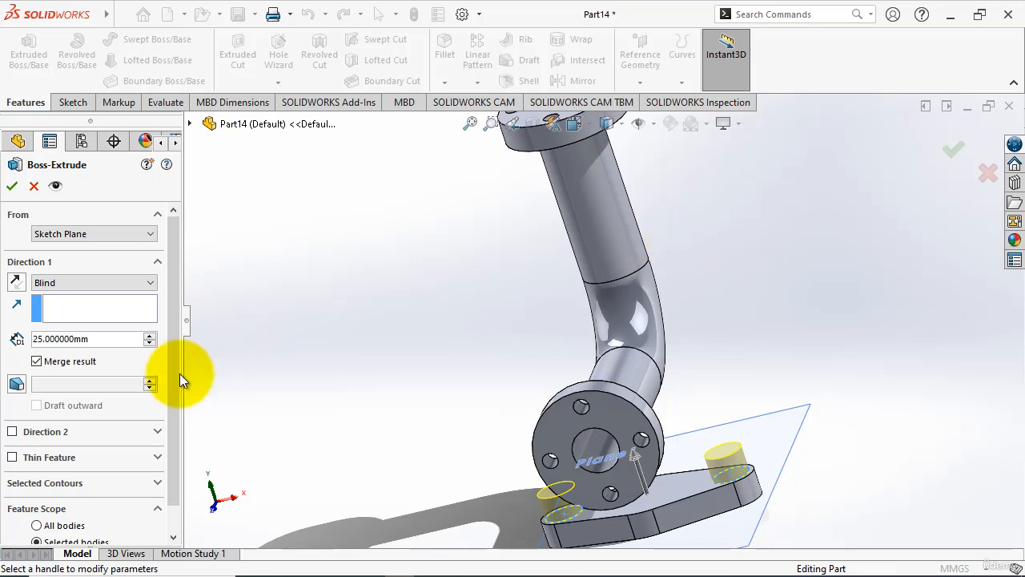
pyautogui.write('1')
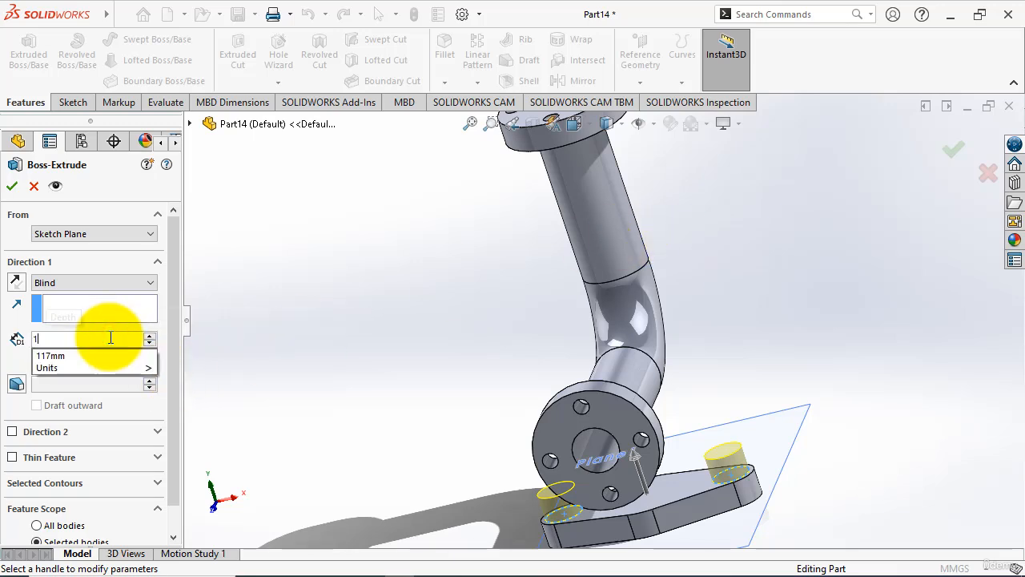
pyautogui.write('2')
pyautogui.press('Return')
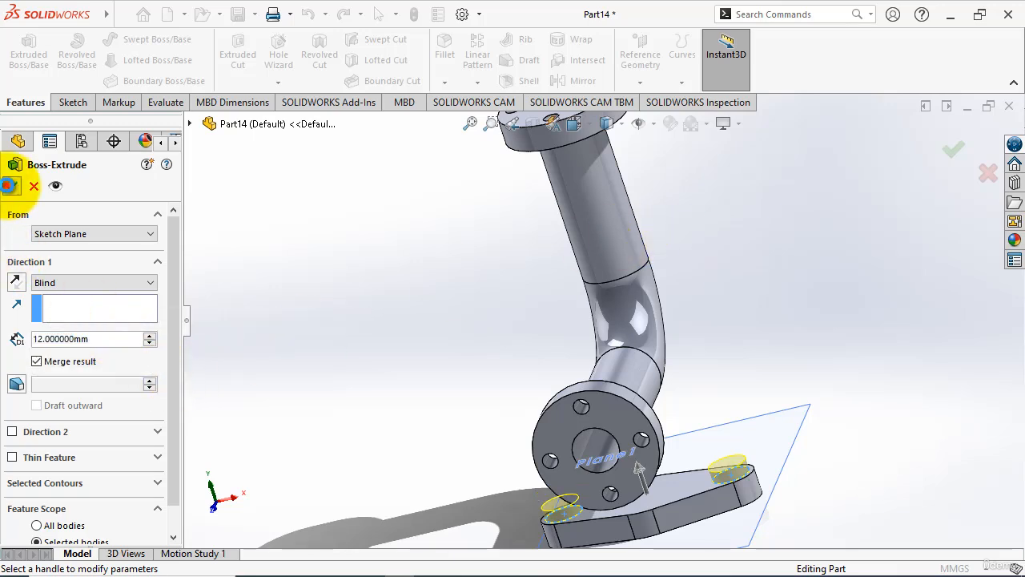
pyautogui.click(12, 185)
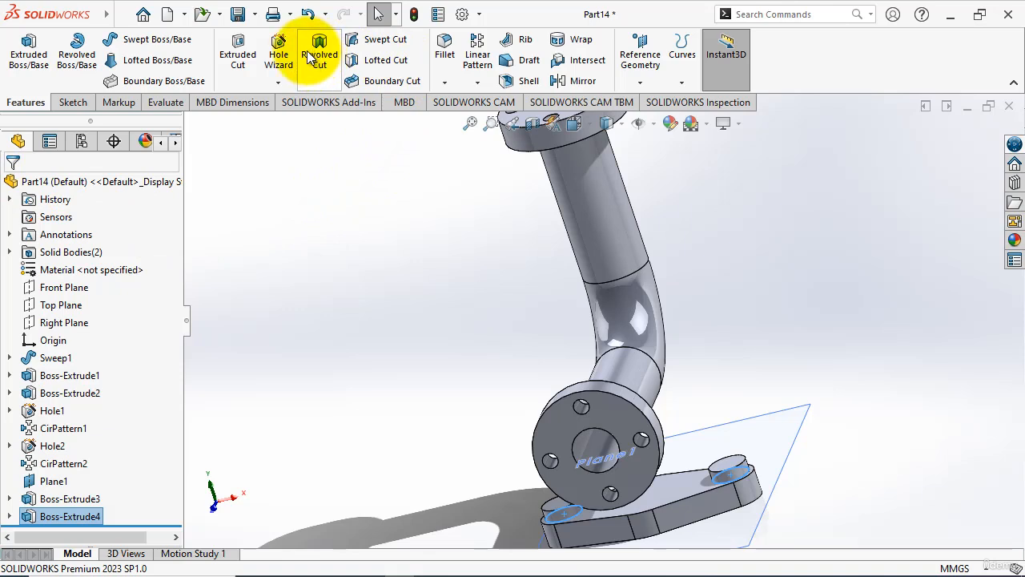
# - Start a Hole Wizard simple legacy hole and set its diameter to 24 mm
pyautogui.click(278, 50)
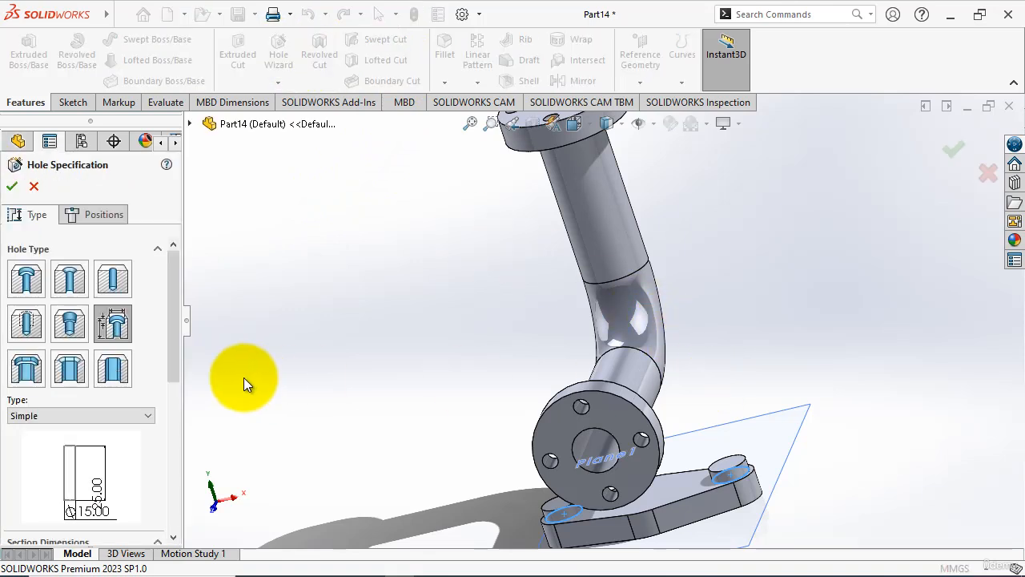
pyautogui.scroll(-5, 168, 389)
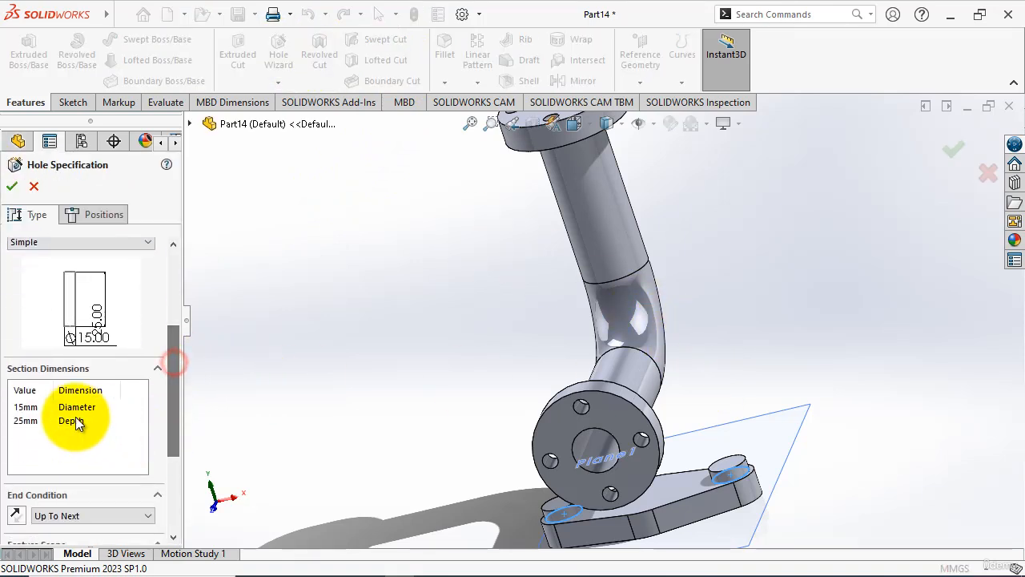
pyautogui.doubleClick(39, 407)
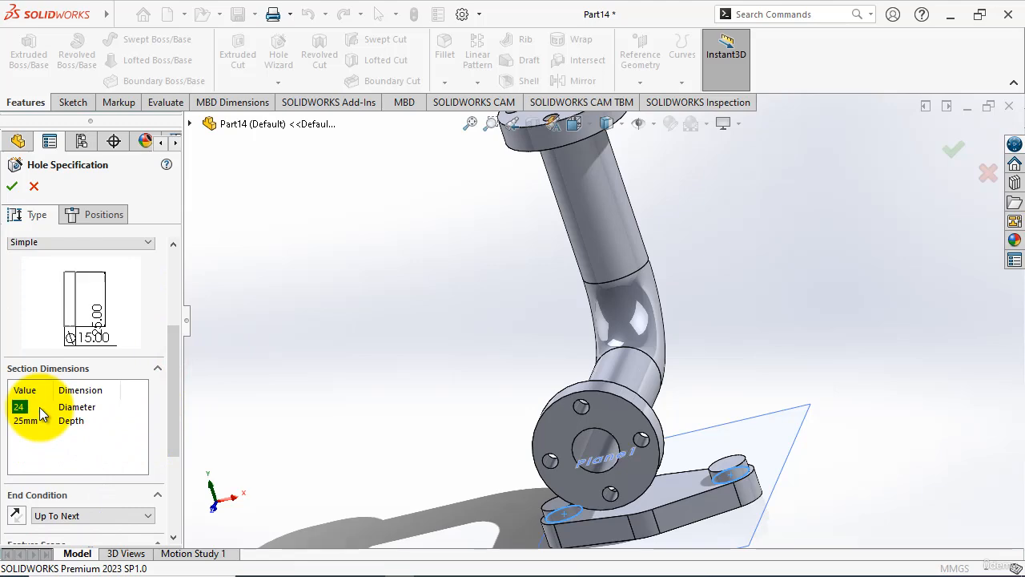
pyautogui.write('24')
pyautogui.press('Return')
# - Place the holes at the centres of the two round bosses on the base plate and create them
pyautogui.click(101, 215)
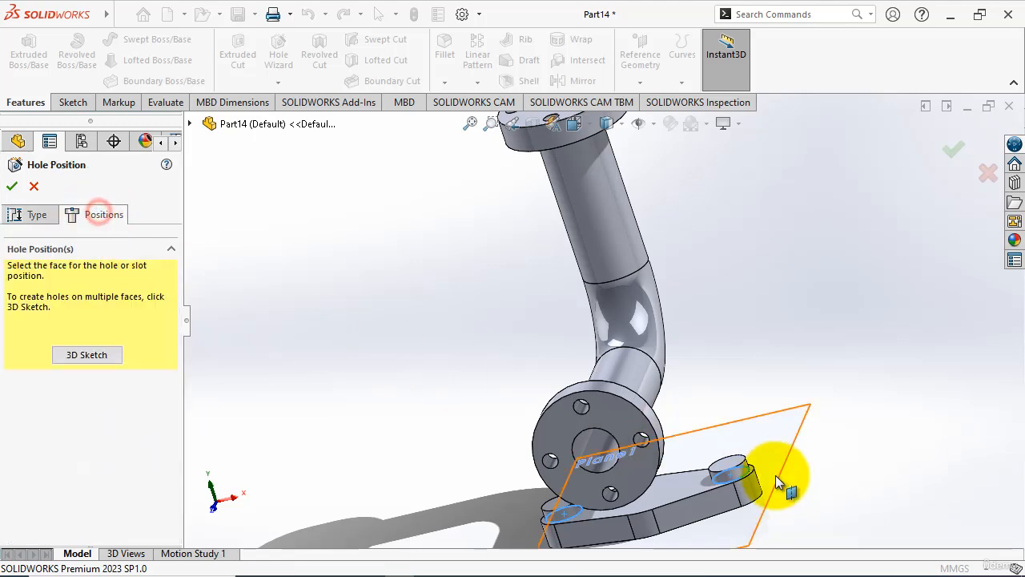
pyautogui.click(732, 466)
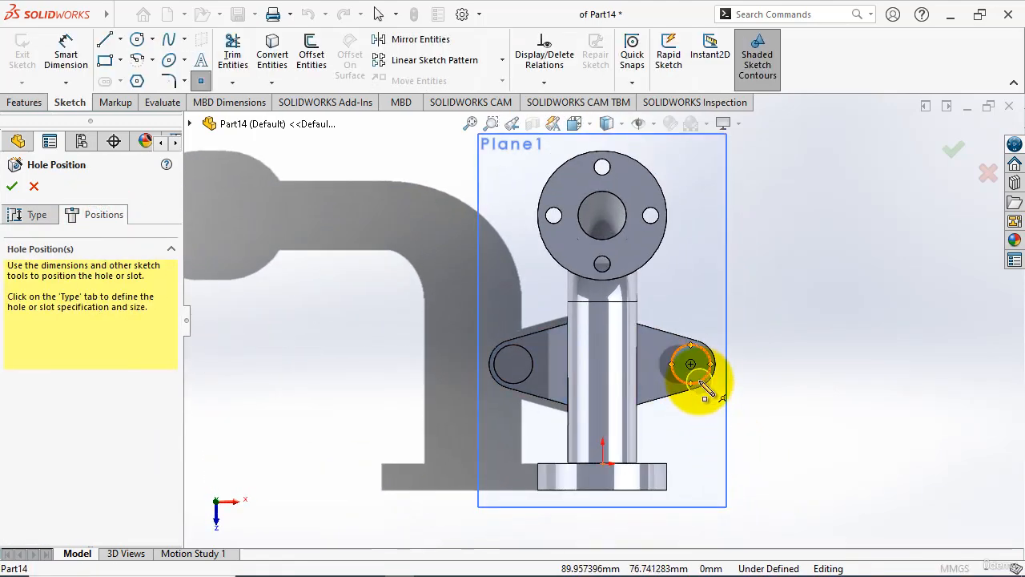
pyautogui.click(690, 365)
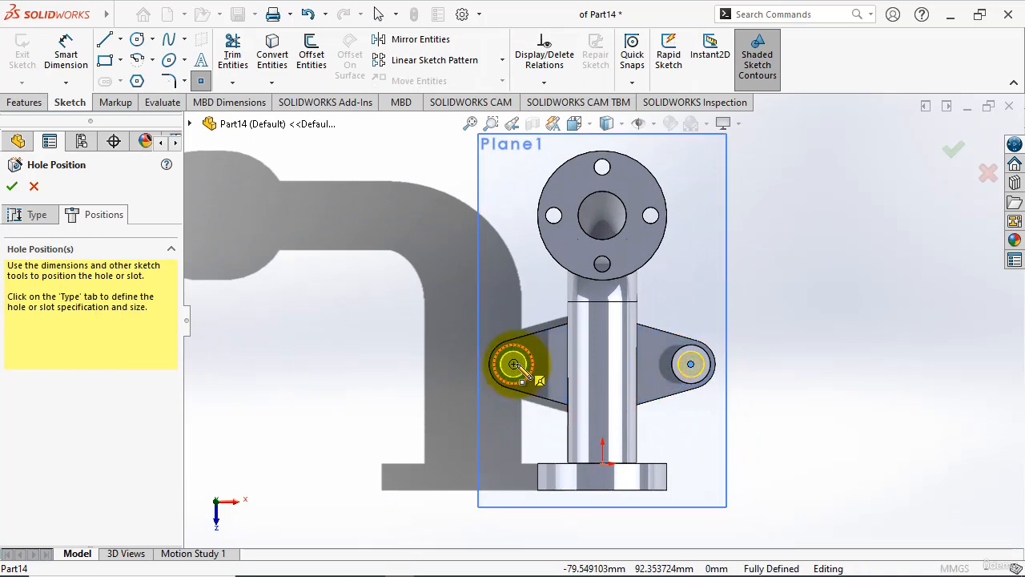
pyautogui.click(514, 364)
pyautogui.click(15, 189)
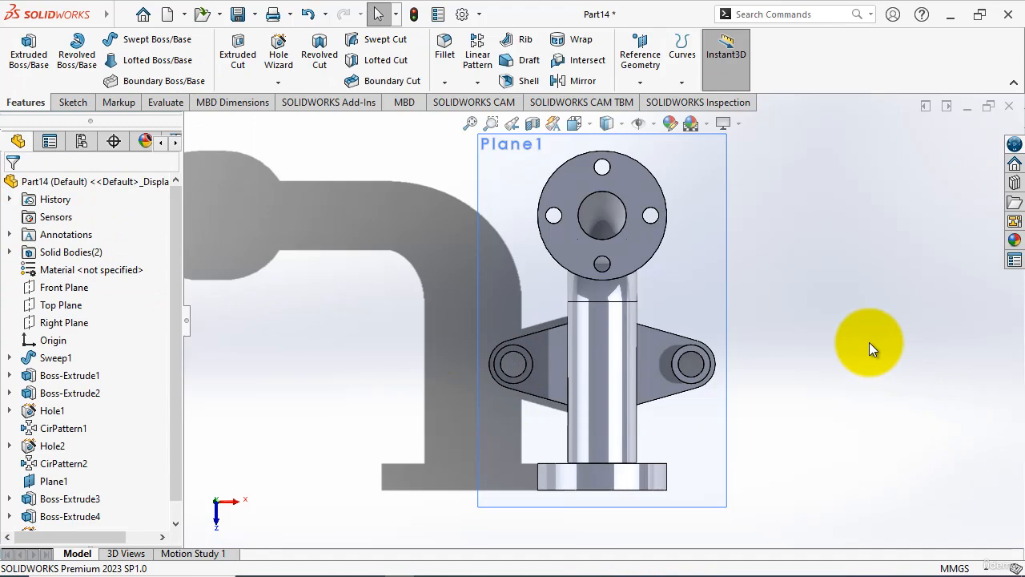
# - Start a sketch on the Right Plane and draw a corner rectangle about 74 mm high from inside the horizontal pipe down to the base plate
pyautogui.hotkey('ctrl', '7')
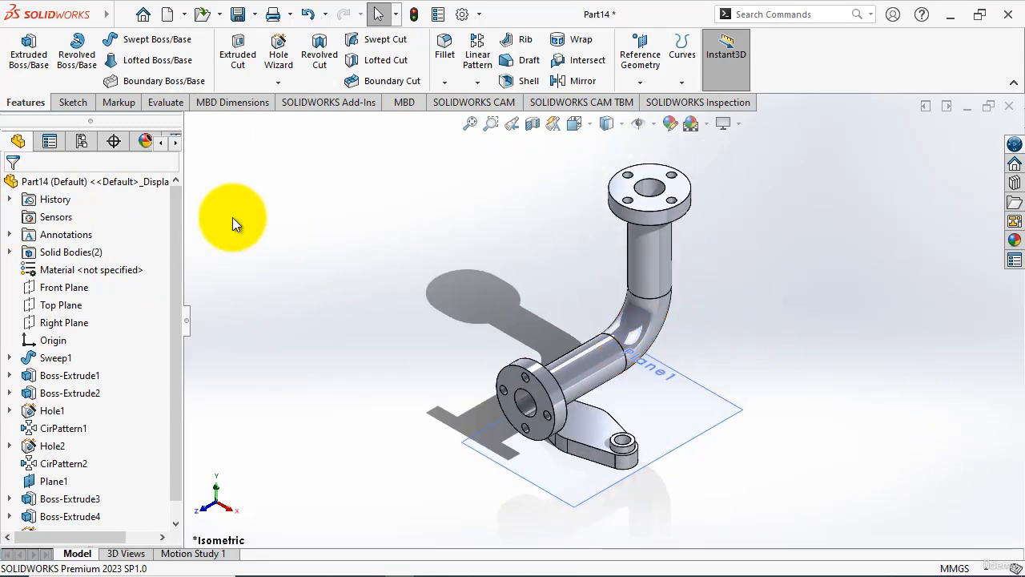
pyautogui.click(74, 103)
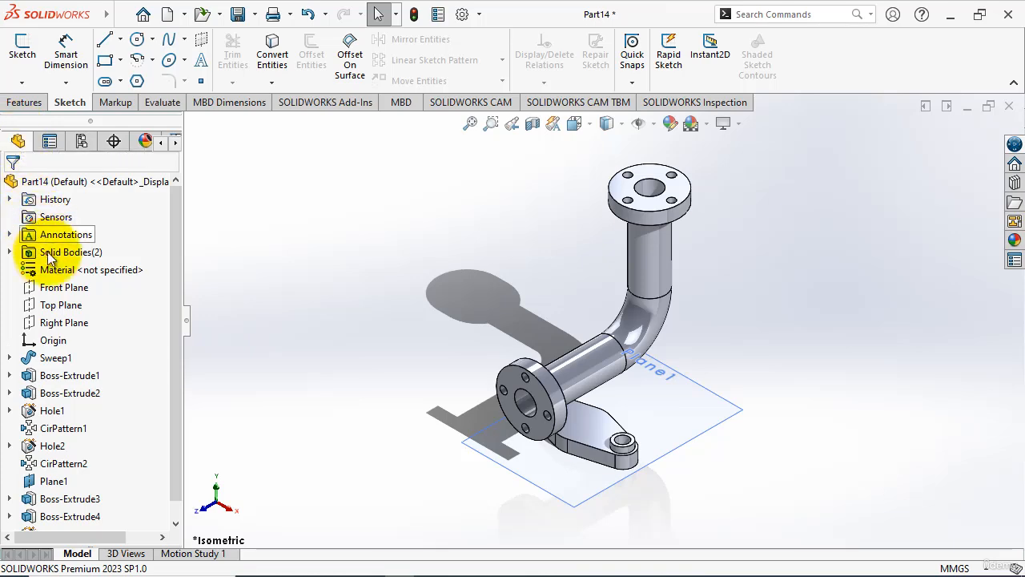
pyautogui.click(60, 322)
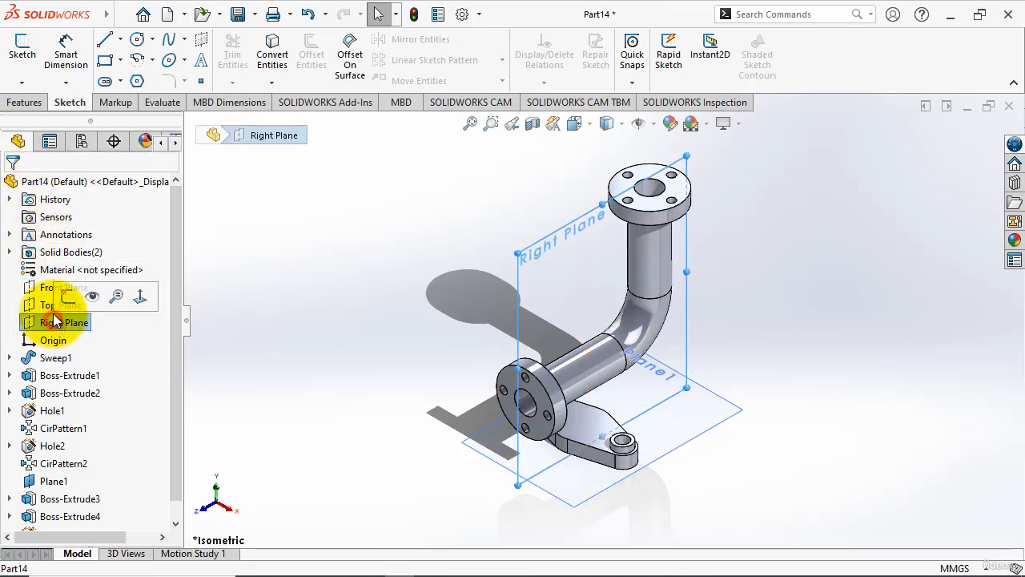
pyautogui.click(23, 48)
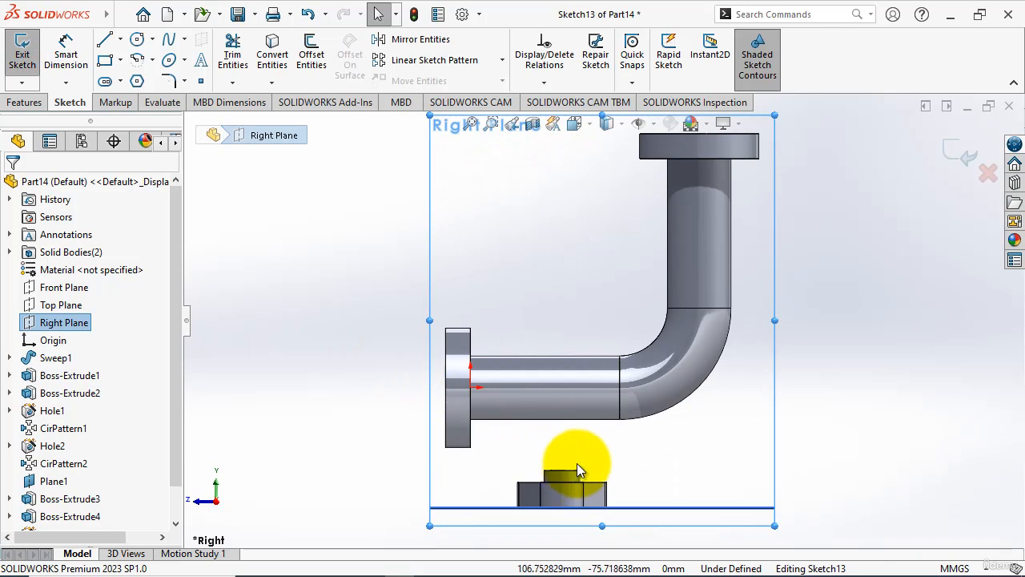
pyautogui.scroll(-2, 577, 465)
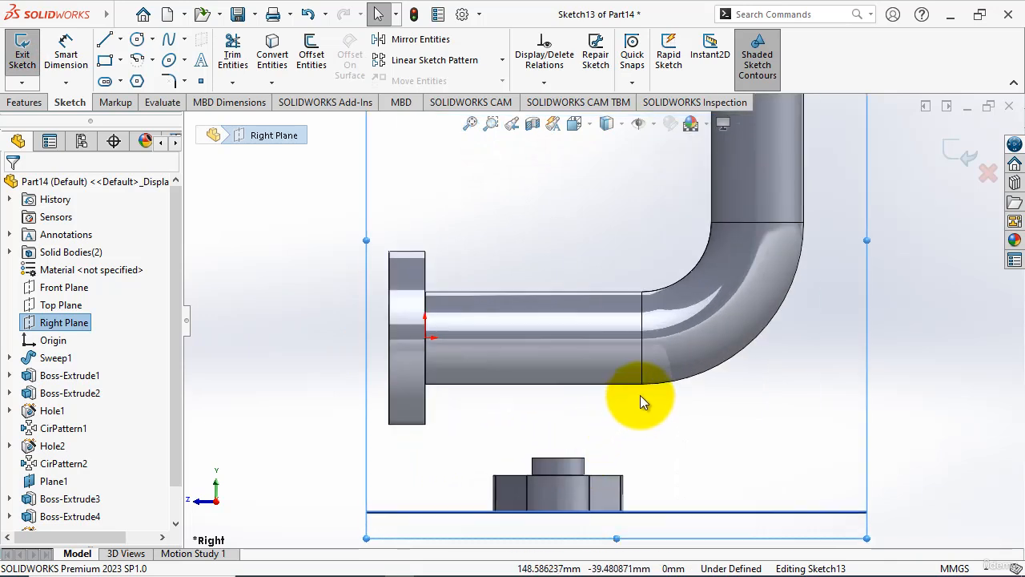
pyautogui.click(107, 62)
pyautogui.click(498, 366)
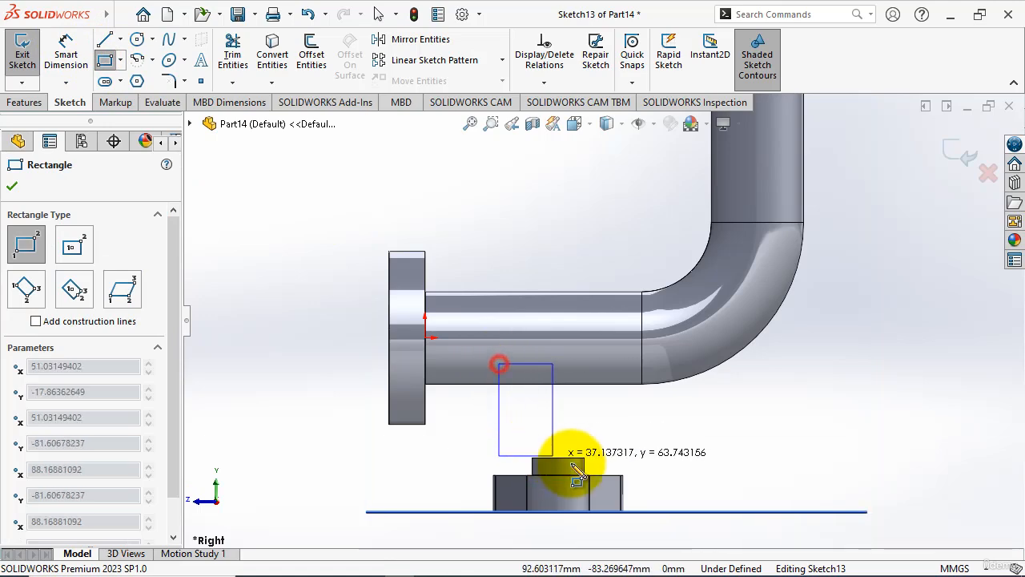
pyautogui.click(616, 470)
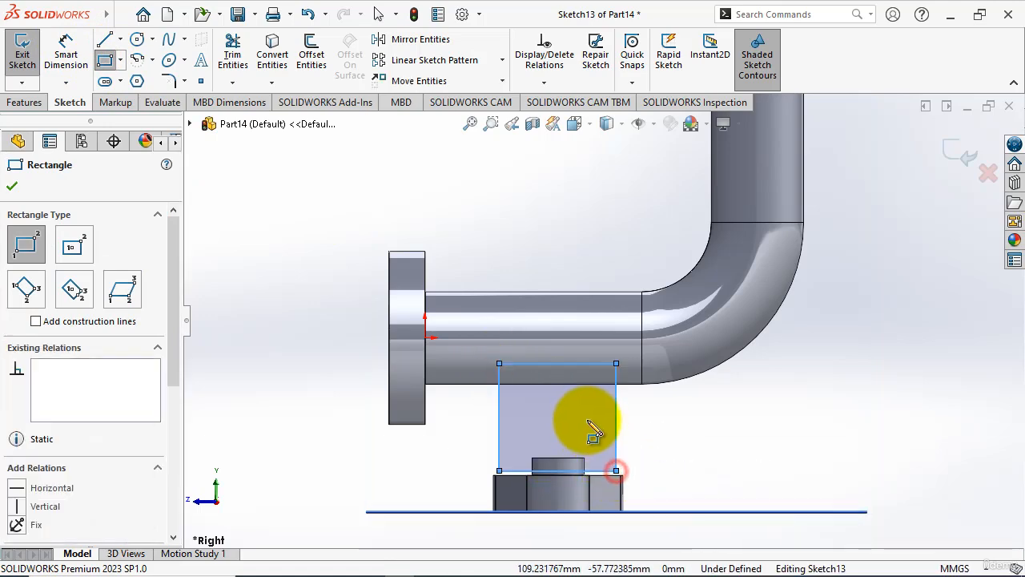
pyautogui.press('Escape')
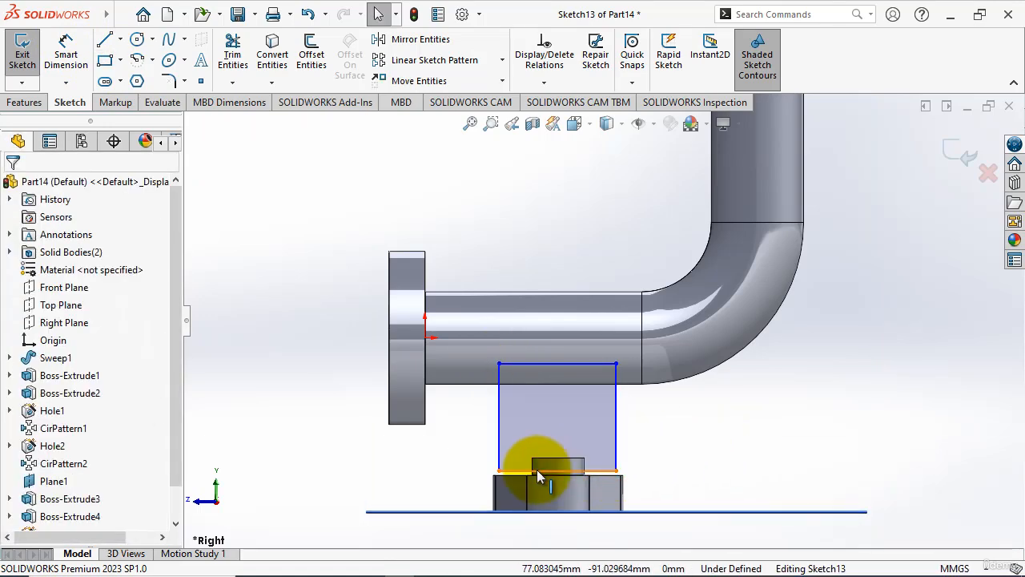
# - Make the rectangle's lower edge collinear with the base plate's upper edge
pyautogui.click(536, 469)
pyautogui.keyDown('ctrl'); pyautogui.click(514, 476); pyautogui.keyUp('ctrl')
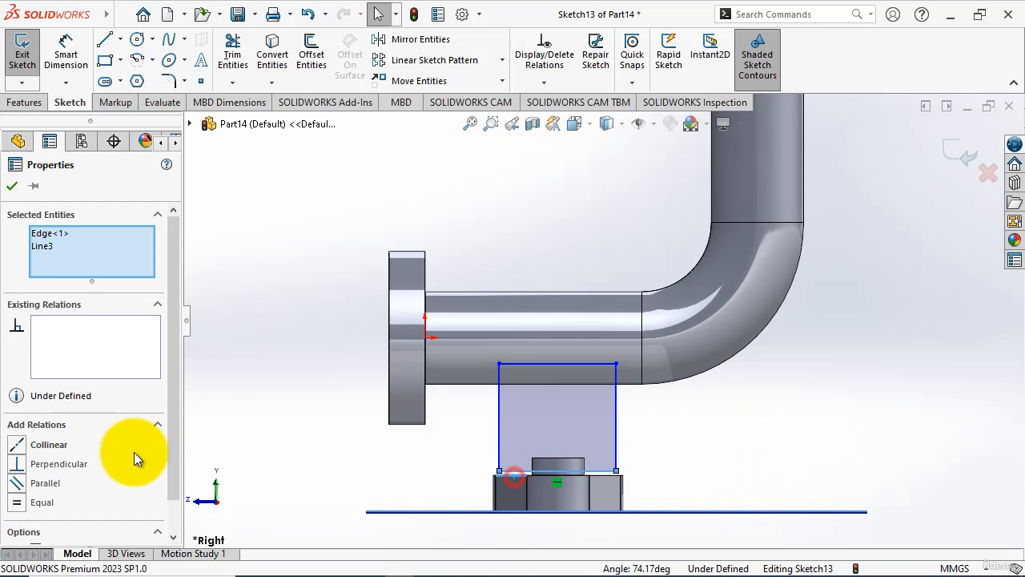
pyautogui.click(49, 444)
pyautogui.click(11, 189)
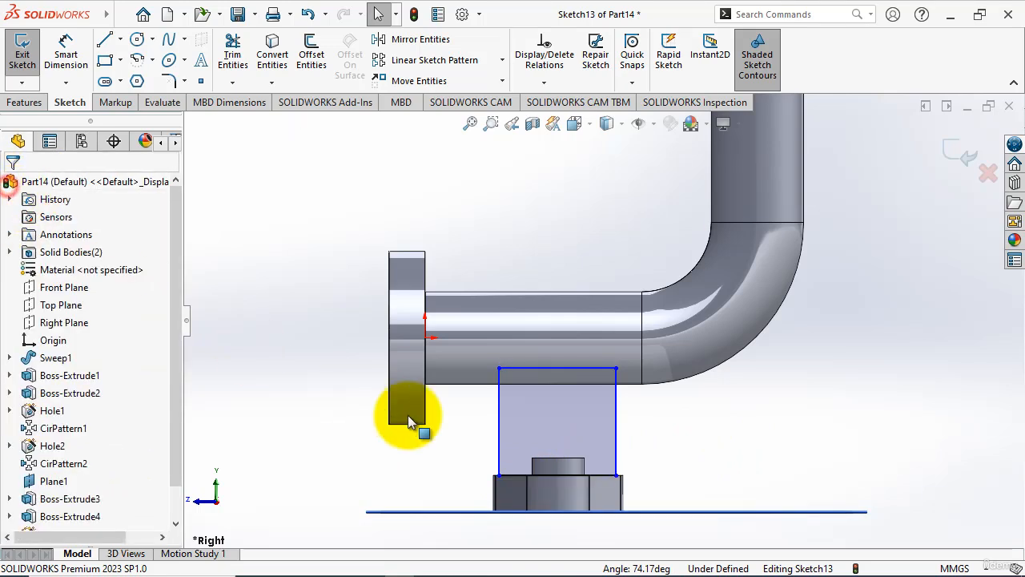
# - Draw a vertical centerline upward from the midpoint of the round boss's top edge inside the rectangle
pyautogui.press('f')
pyautogui.scroll(-2, 649, 463)
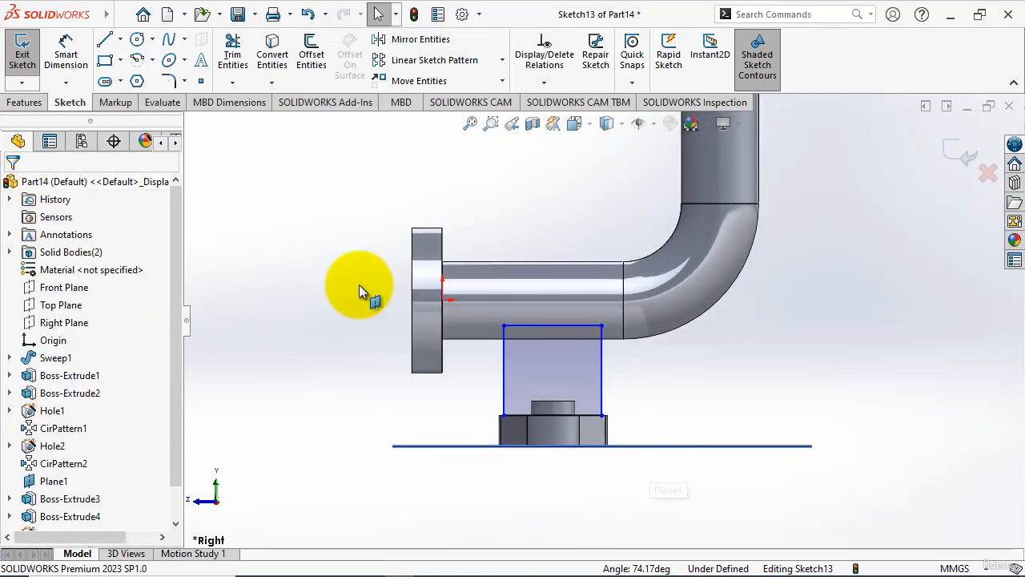
pyautogui.click(117, 38)
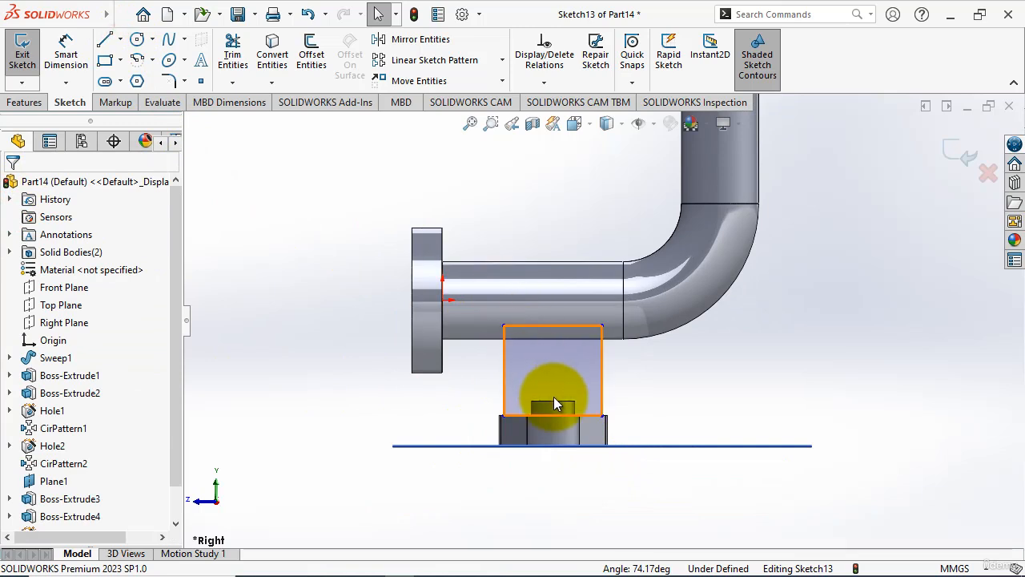
pyautogui.click(120, 39)
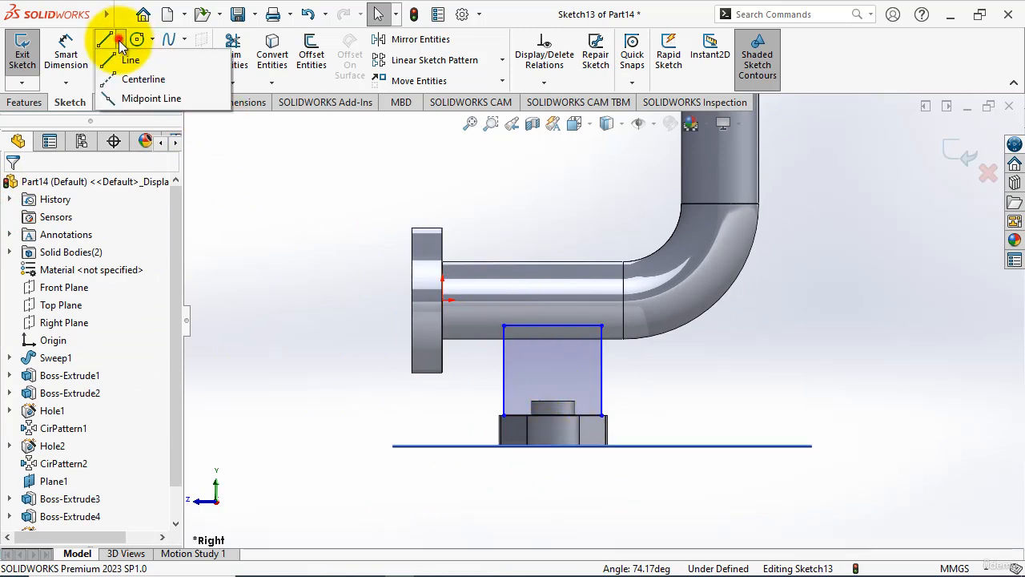
pyautogui.click(136, 77)
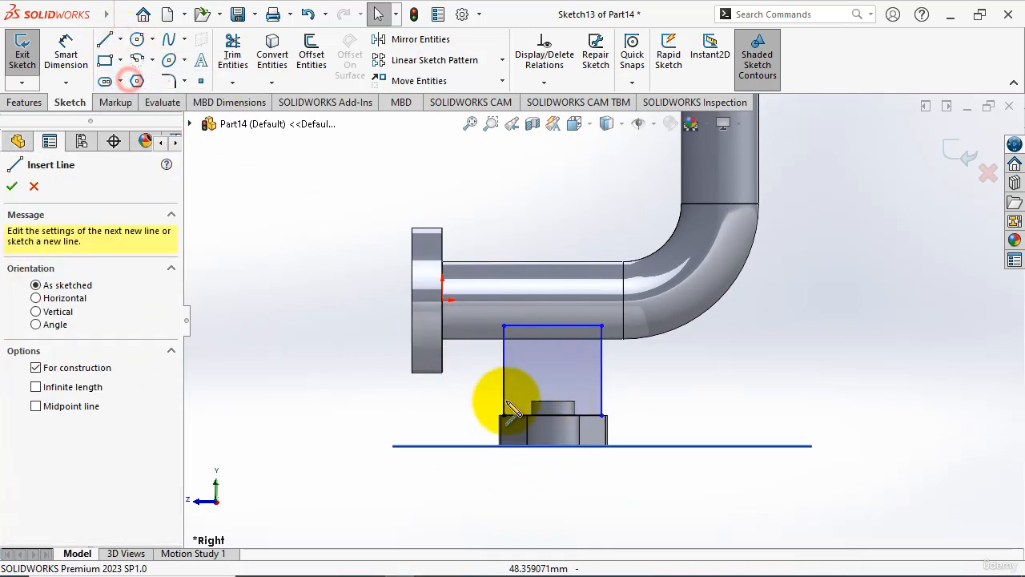
pyautogui.click(553, 414)
pyautogui.click(553, 353)
pyautogui.press('Escape')
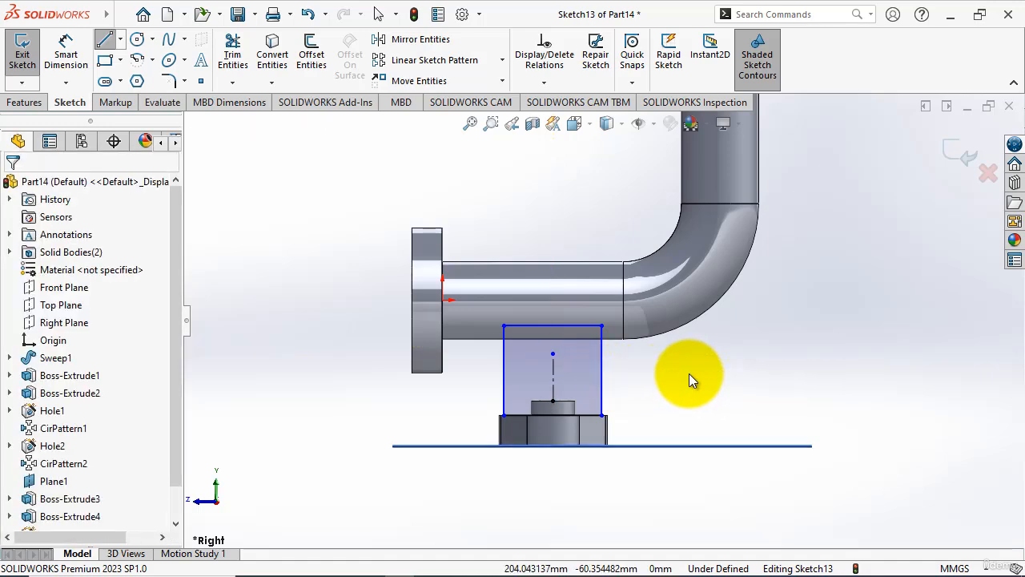
# - Apply a Symmetric relation to the rectangle's two vertical sides about the centerline
pyautogui.click(503, 366)
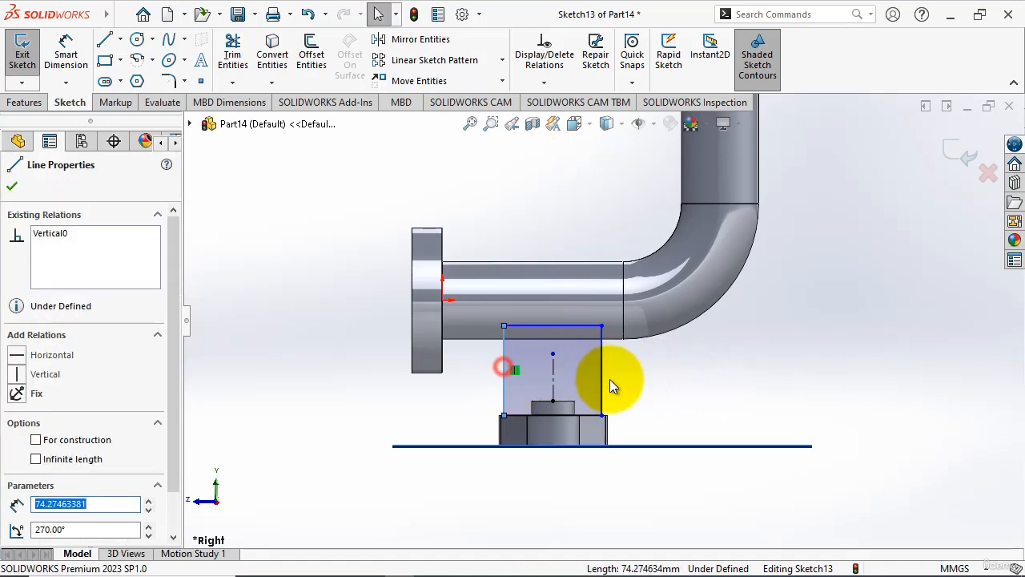
pyautogui.keyDown('ctrl'); pyautogui.click(601, 369); pyautogui.keyUp('ctrl')
pyautogui.keyDown('ctrl'); pyautogui.click(552, 380); pyautogui.keyUp('ctrl')
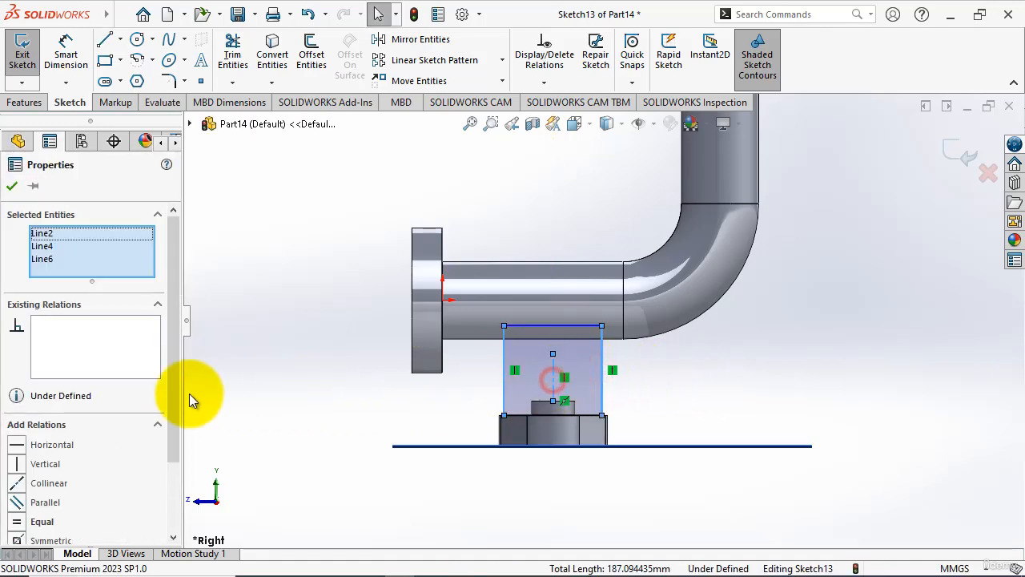
pyautogui.click(52, 540)
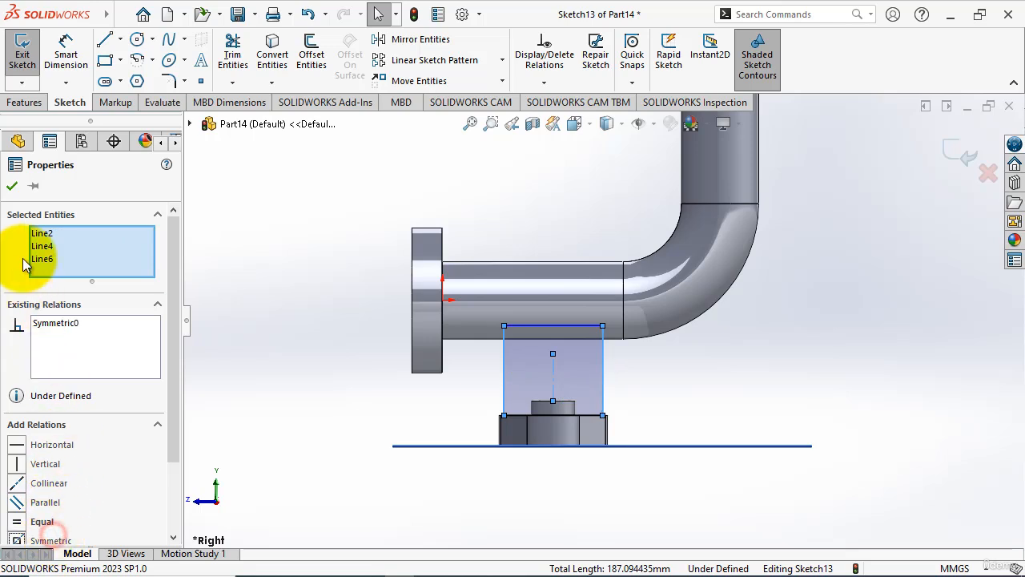
pyautogui.click(12, 185)
# - Dimension the spacing between the rectangle's two vertical sides as 64 mm
pyautogui.click(56, 49)
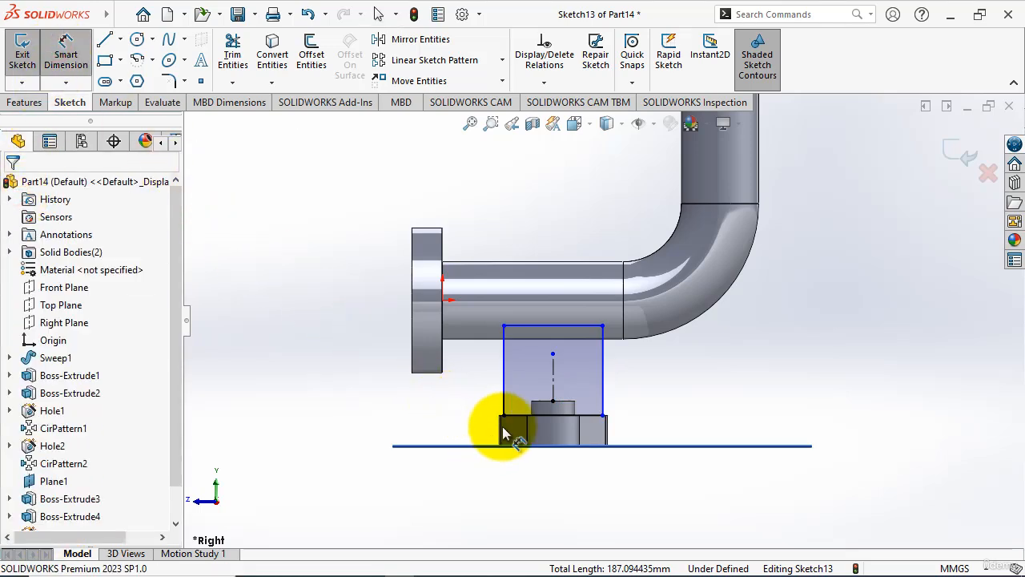
pyautogui.click(501, 375)
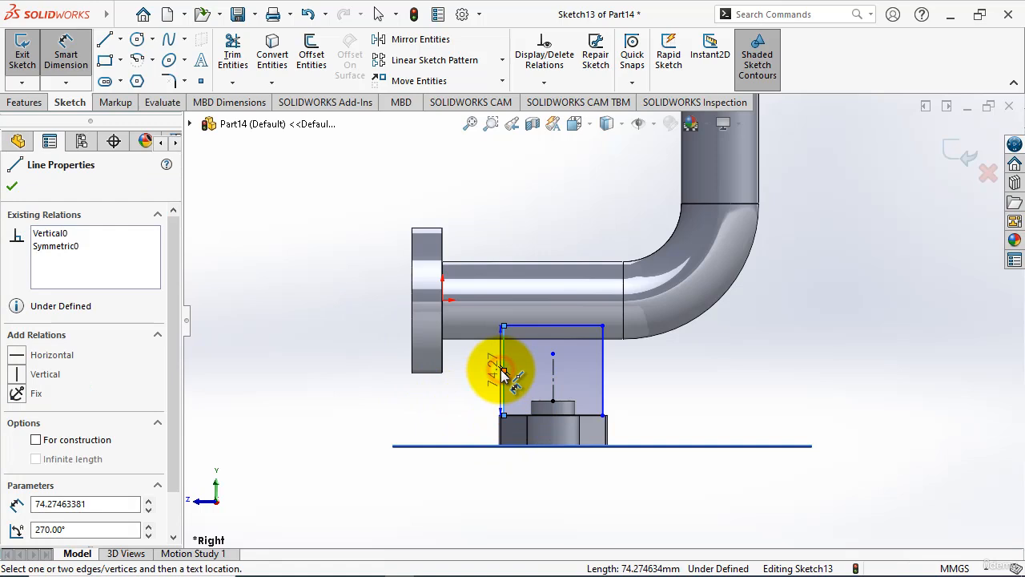
pyautogui.click(602, 372)
pyautogui.click(550, 487)
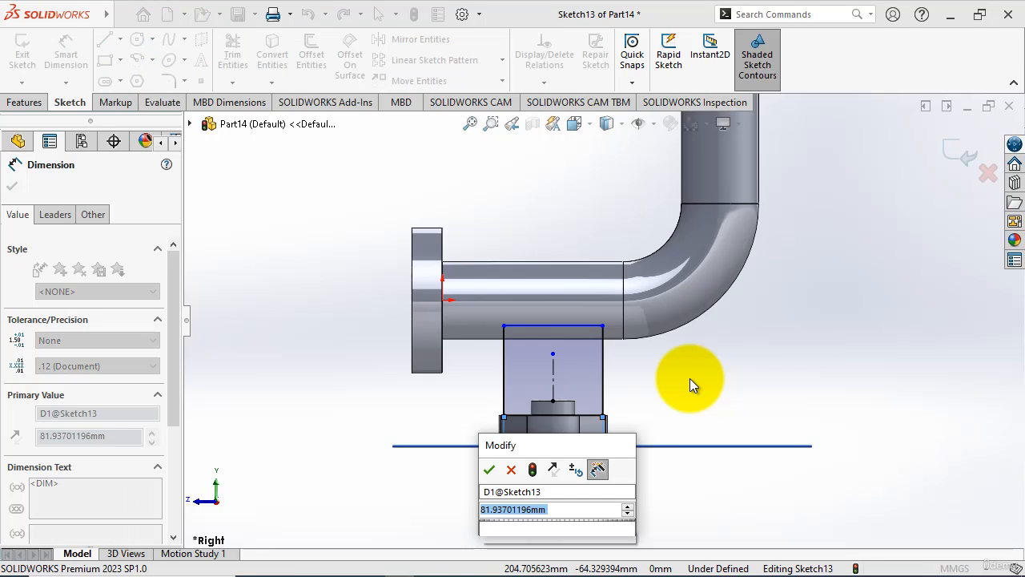
pyautogui.write('64')
pyautogui.press('Return')
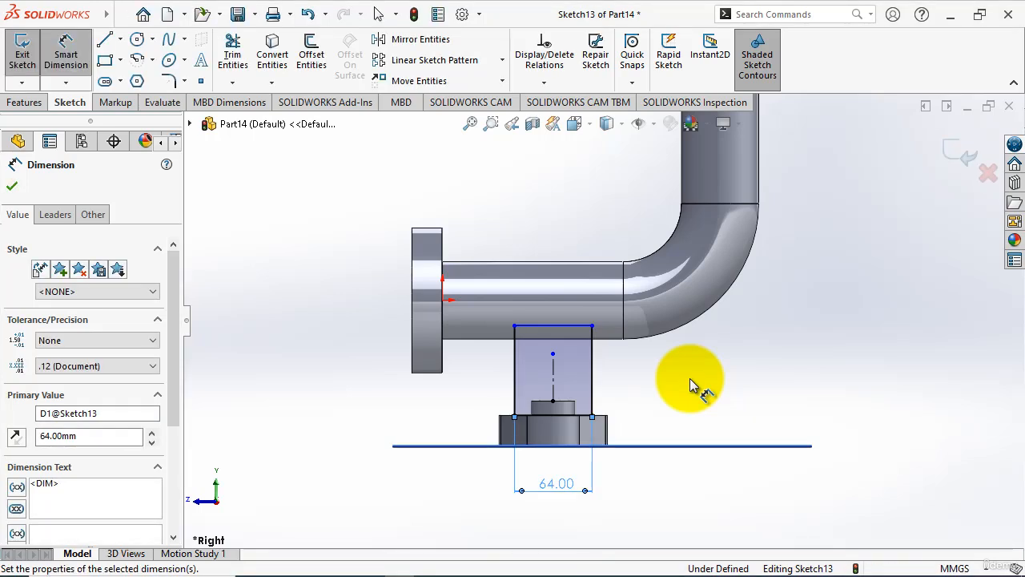
# - Dimension the rectangle's top edge 31 mm below the origin
pyautogui.click(538, 326)
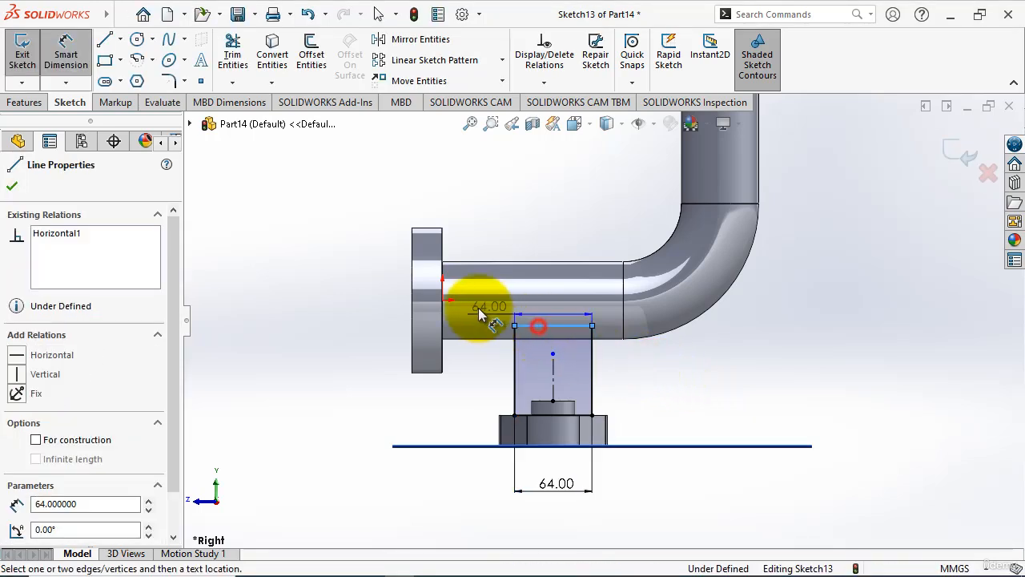
pyautogui.click(443, 299)
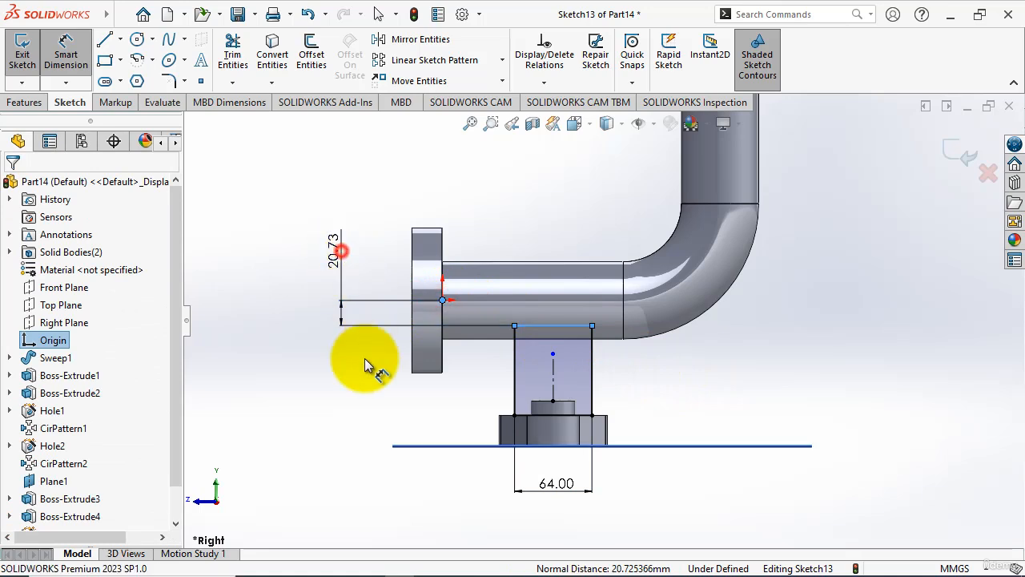
pyautogui.click(362, 396)
pyautogui.write('31')
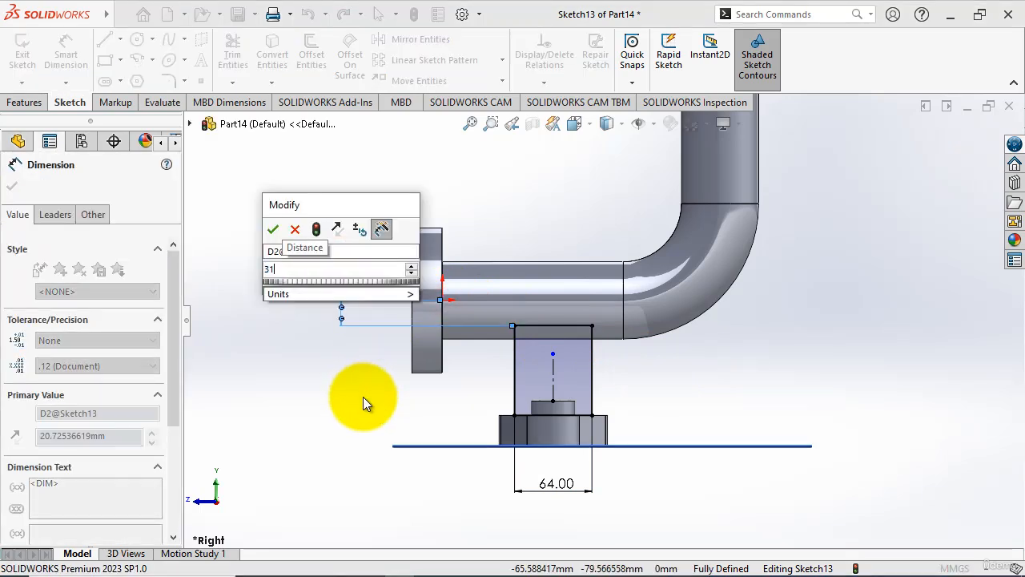
pyautogui.press('Return')
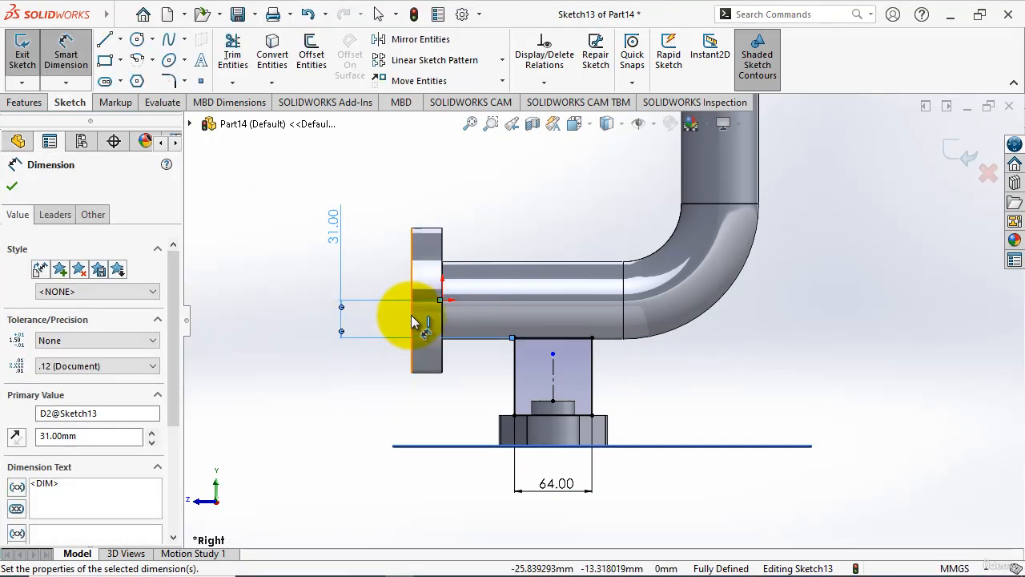
pyautogui.press('Escape')
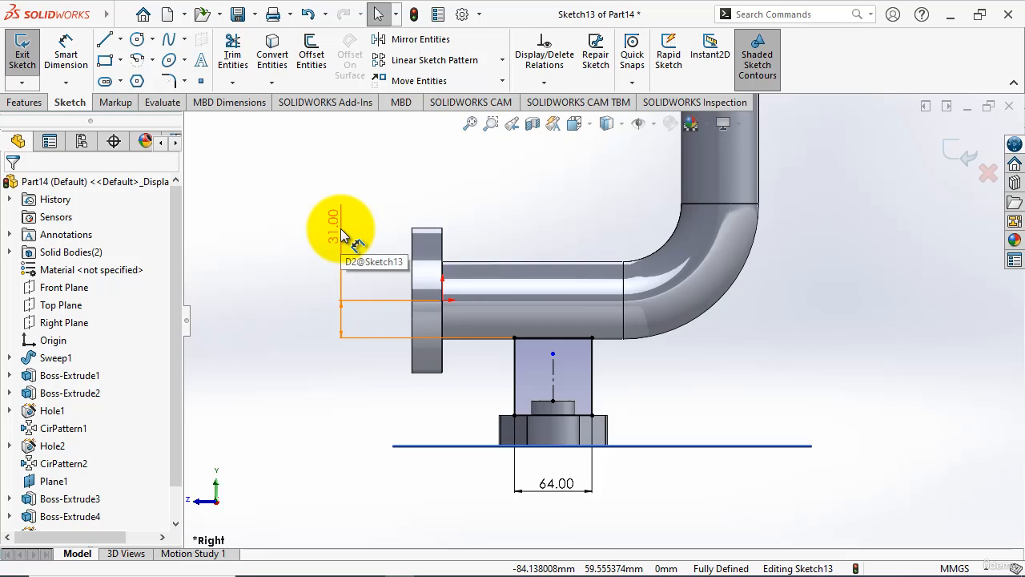
# - Set the distance from the origin to the rectangle's top edge to 30.5 mm and exit the sketch
pyautogui.doubleClick(341, 230)
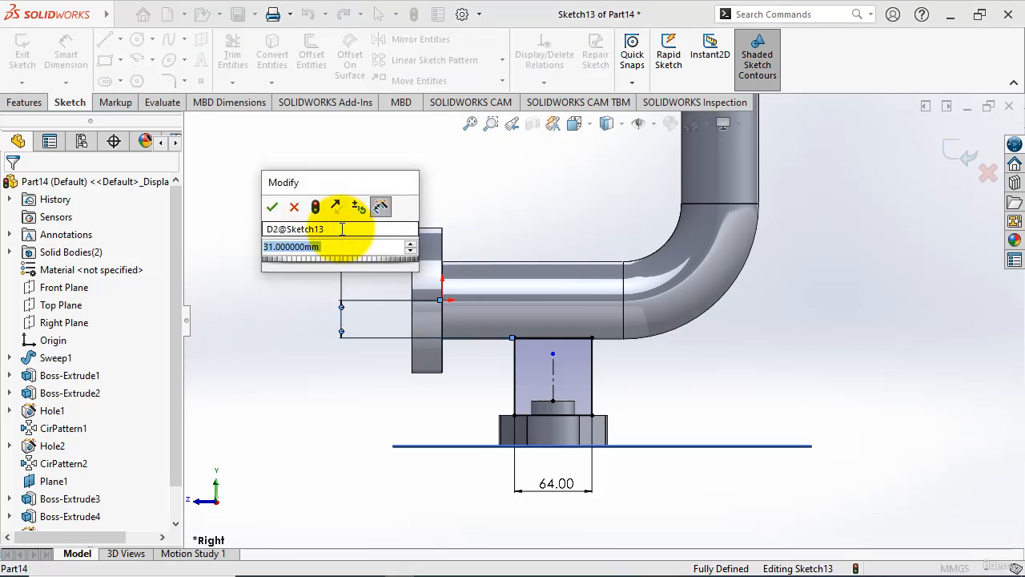
pyautogui.write('30.5')
pyautogui.press('Return')
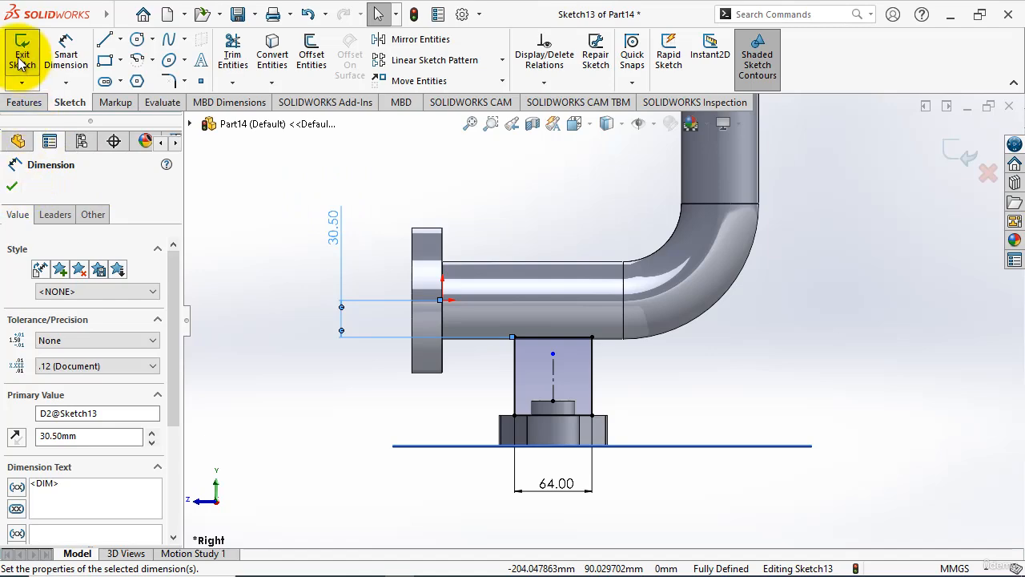
pyautogui.click(22, 58)
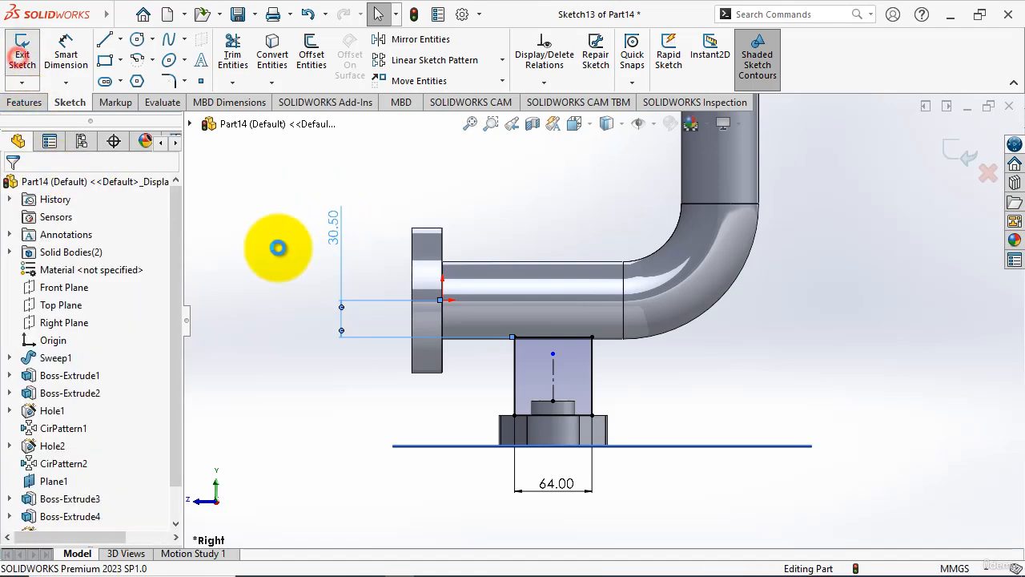
# - Extrude the support rectangle 20 mm with the Mid Plane end condition, merging it with the pipe and base plate
pyautogui.click(24, 101)
pyautogui.click(29, 53)
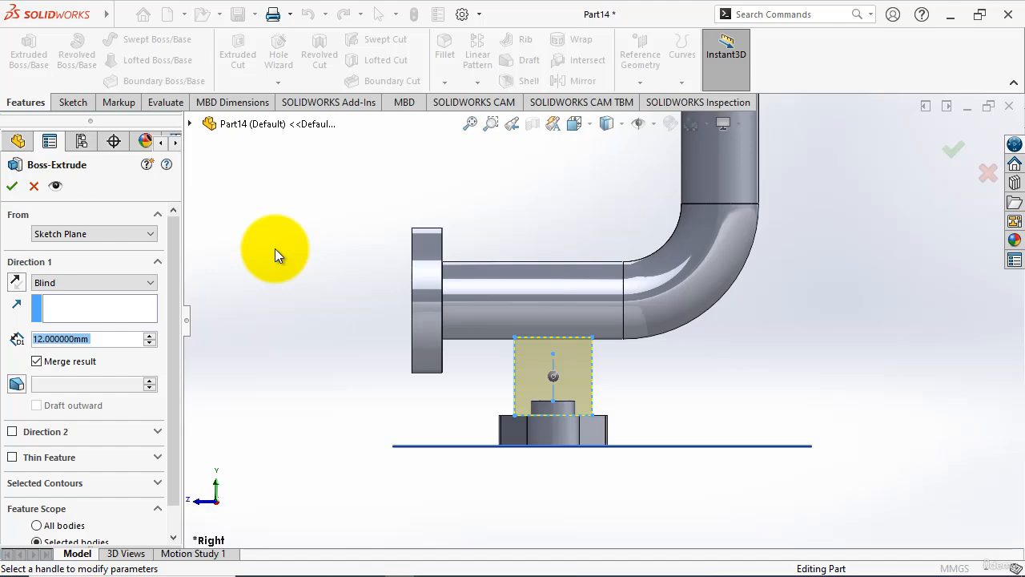
pyautogui.moveTo(292, 294); pyautogui.dragTo(401, 312, button='middle')
pyautogui.click(145, 284)
pyautogui.click(60, 370)
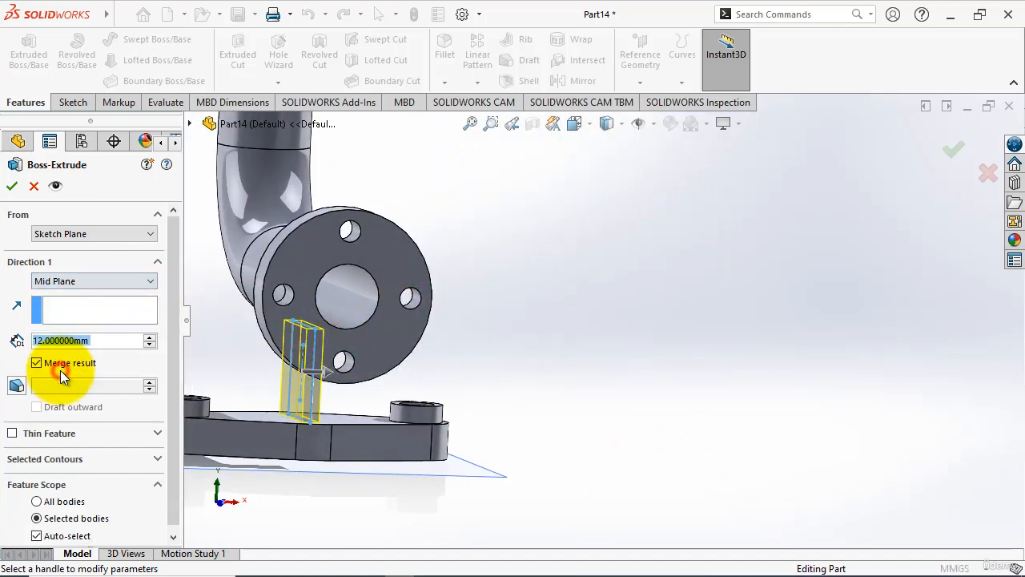
pyautogui.write('20')
pyautogui.press('Return')
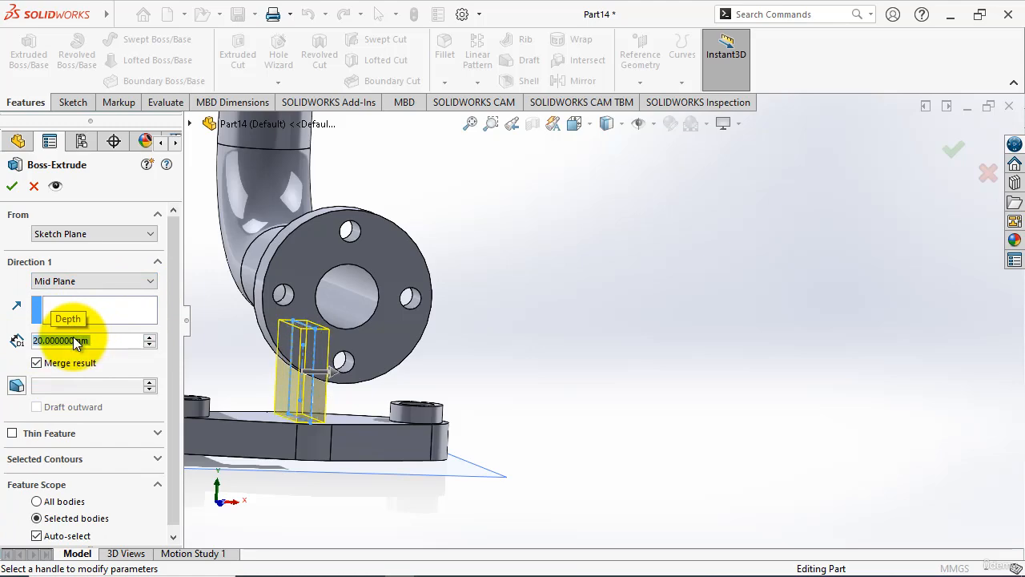
pyautogui.moveTo(179, 359)
pyautogui.mouseDown(button='middle')
pyautogui.moveTo(274, 313)
pyautogui.moveTo(298, 321)
pyautogui.moveTo(284, 371)
pyautogui.moveTo(249, 357)
pyautogui.mouseUp(button='middle')
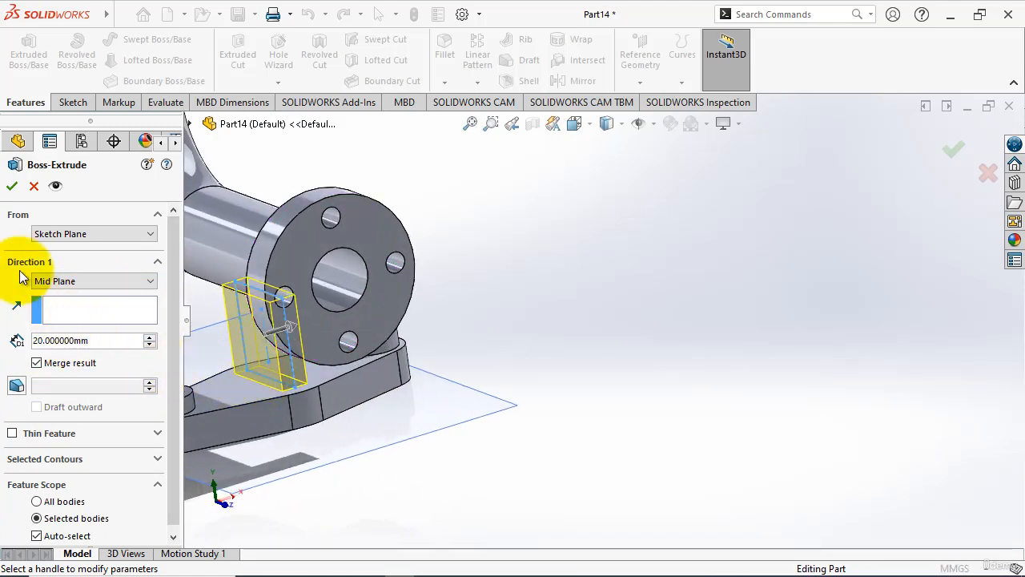
pyautogui.click(12, 188)
# - Hide the reference plane beneath the base plate
pyautogui.moveTo(660, 428); pyautogui.dragTo(521, 430, button='middle')
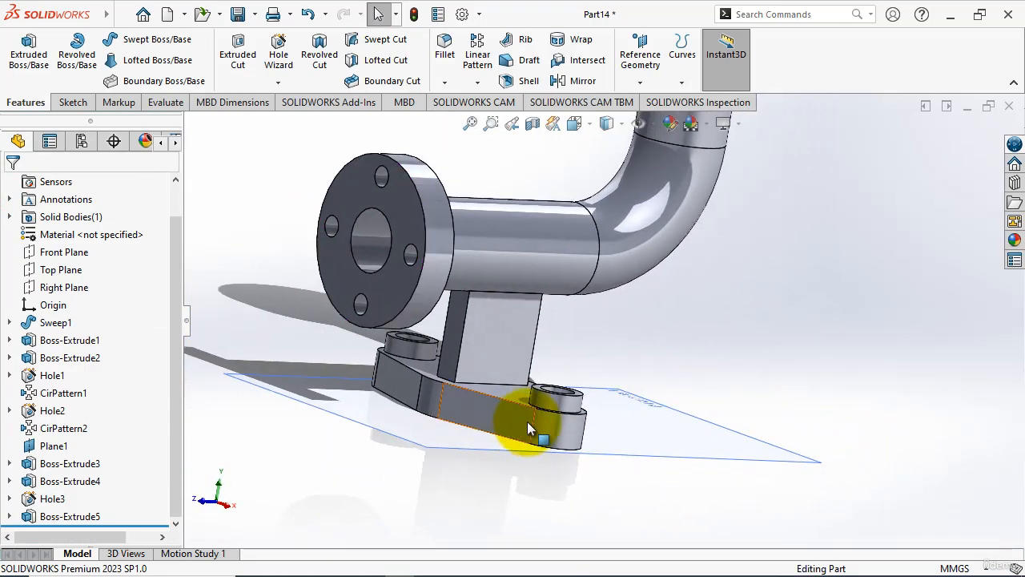
pyautogui.moveTo(735, 358)
pyautogui.mouseDown(button='middle')
pyautogui.moveTo(777, 396)
pyautogui.moveTo(720, 369)
pyautogui.mouseUp(button='middle')
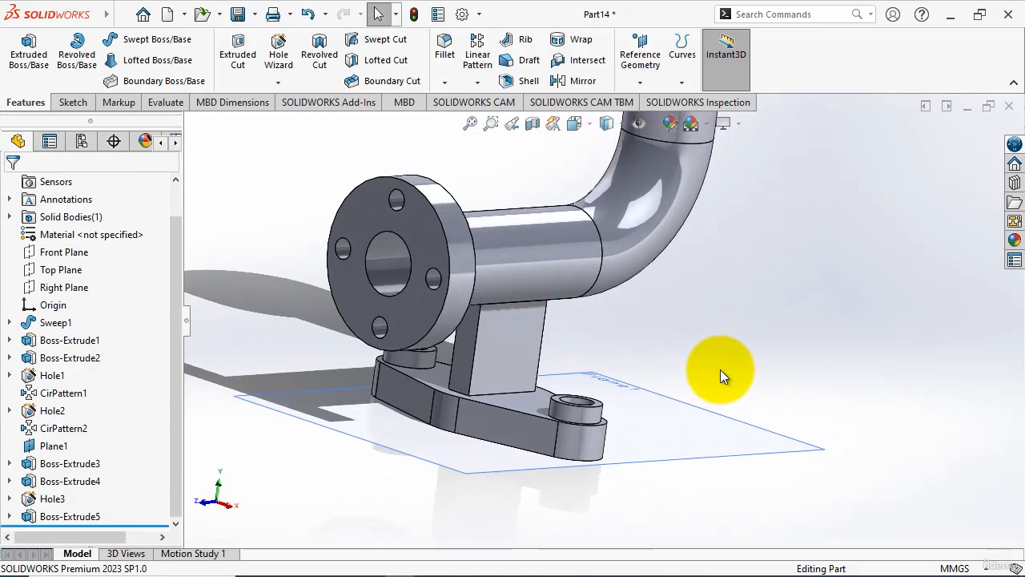
pyautogui.hotkey('ctrl', '7')
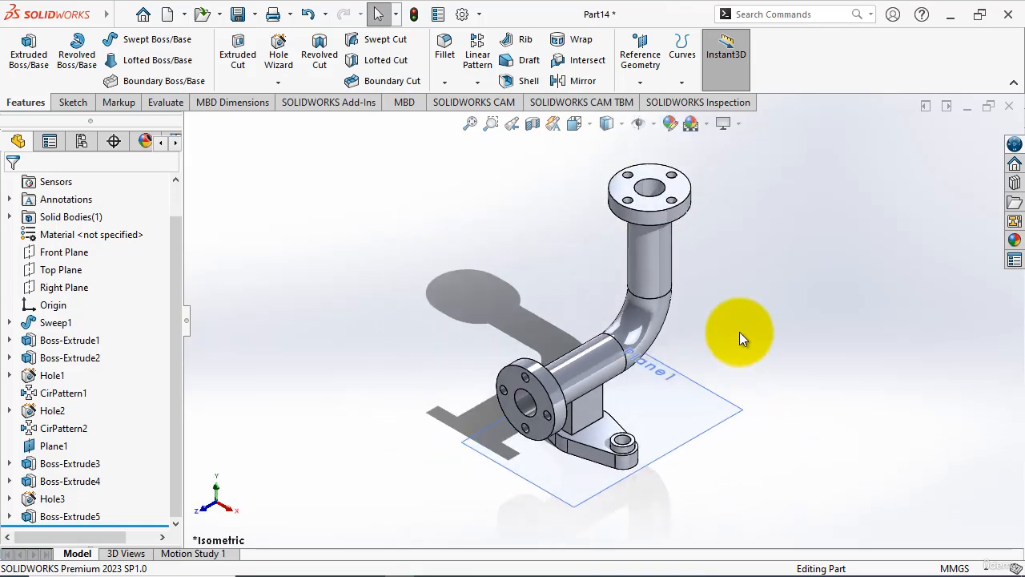
pyautogui.click(73, 99)
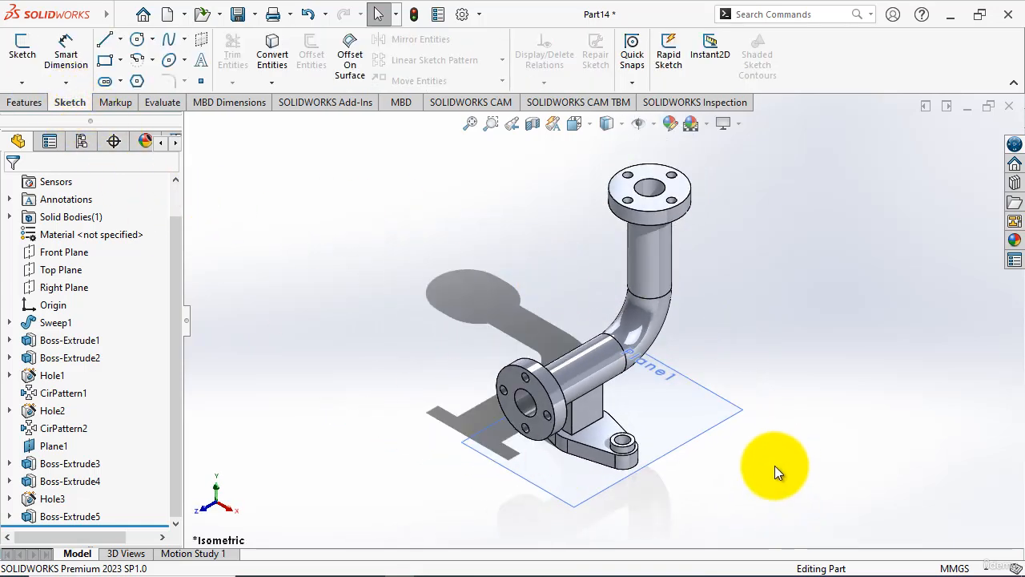
pyautogui.rightClick(709, 428)
pyautogui.click(768, 310)
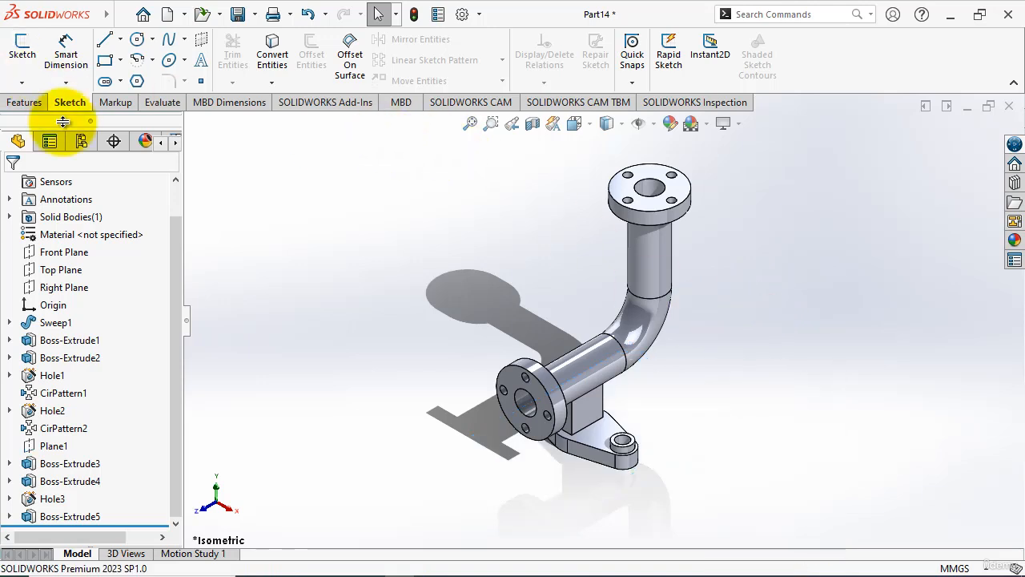
# - Create a reference plane offset 92 mm from the Front Plane, flipped toward the support block
pyautogui.click(24, 102)
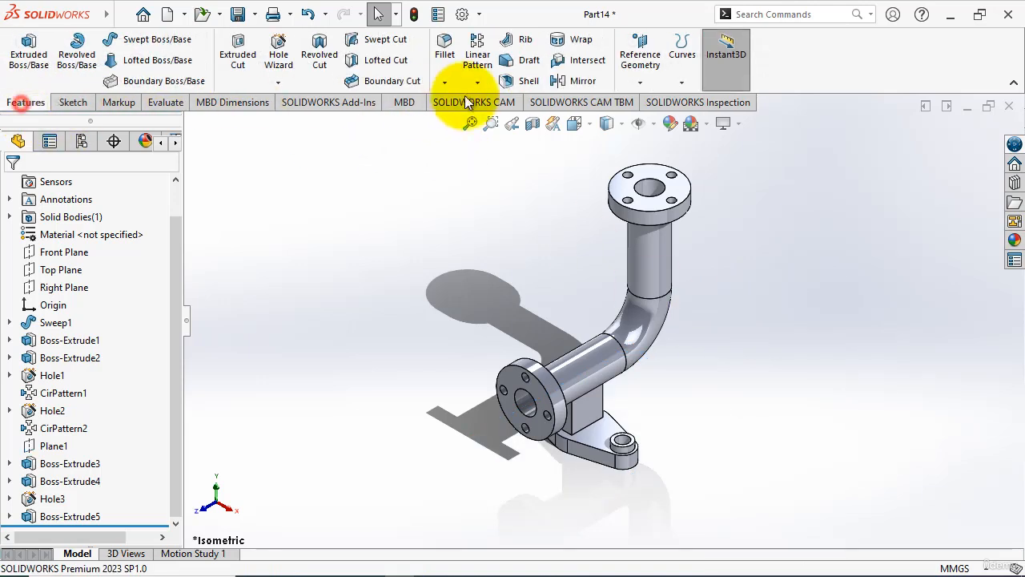
pyautogui.click(638, 84)
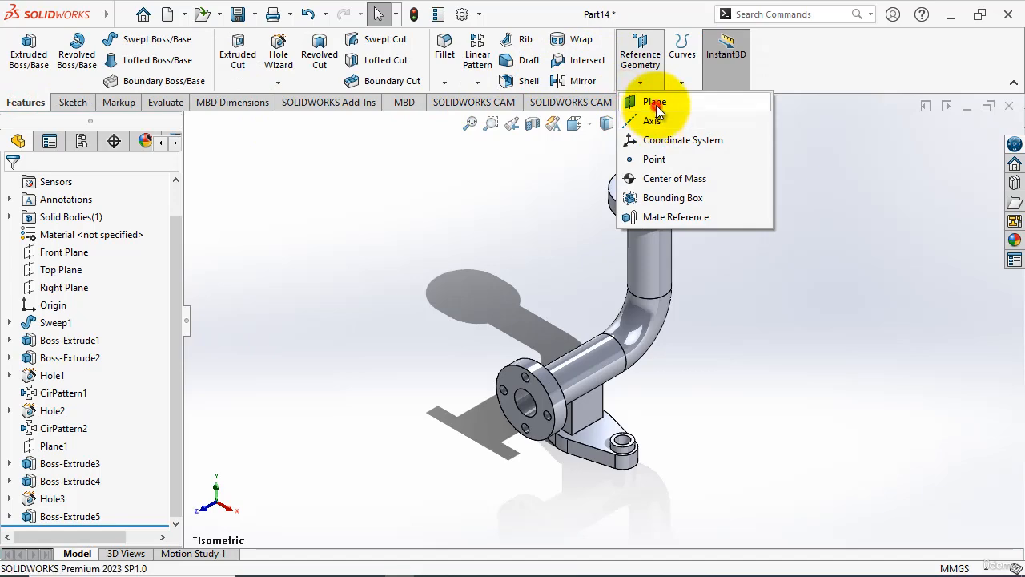
pyautogui.click(655, 102)
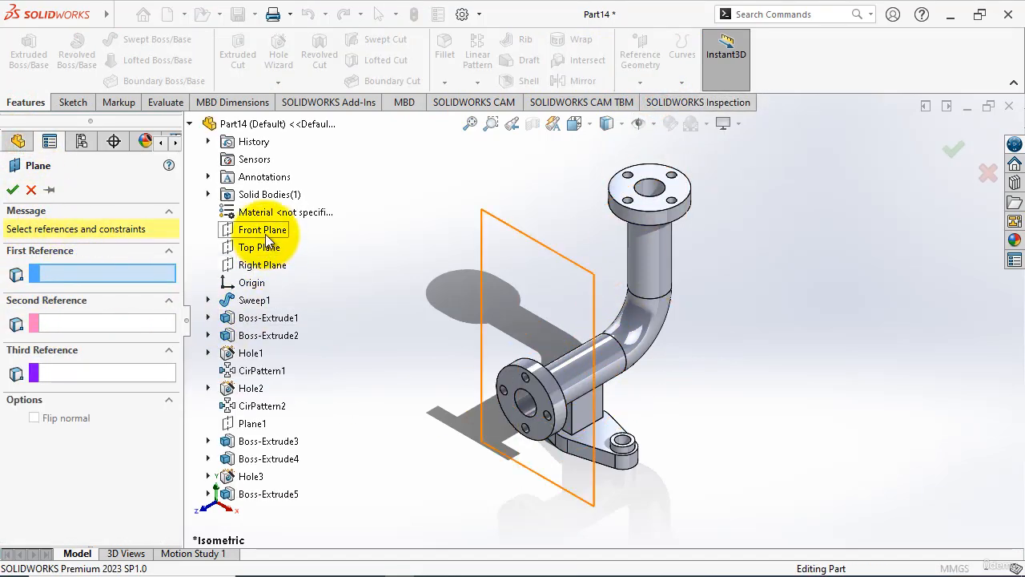
pyautogui.click(263, 231)
pyautogui.moveTo(364, 364); pyautogui.dragTo(332, 361, button='middle')
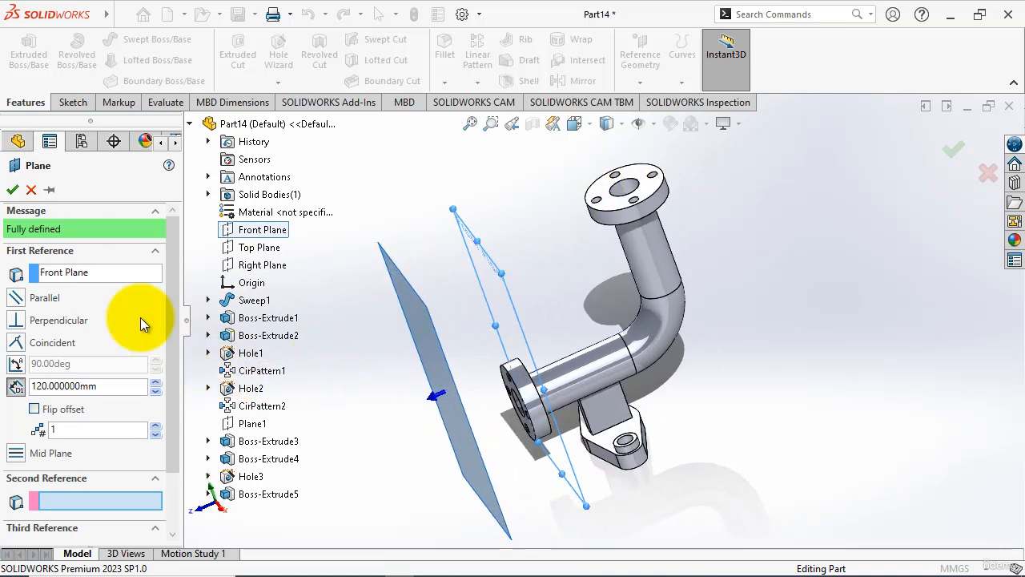
pyautogui.click(34, 410)
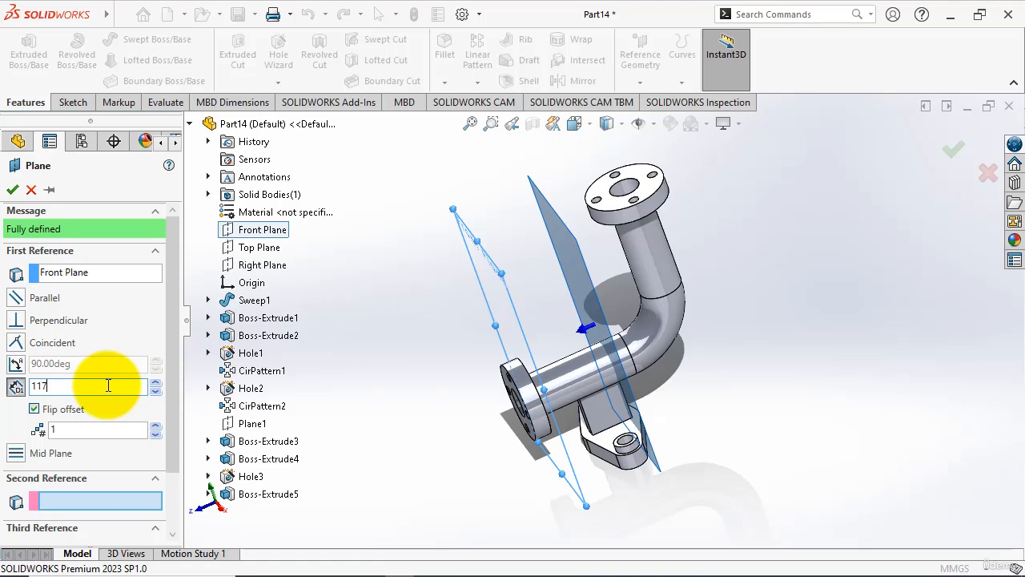
pyautogui.press('Return')
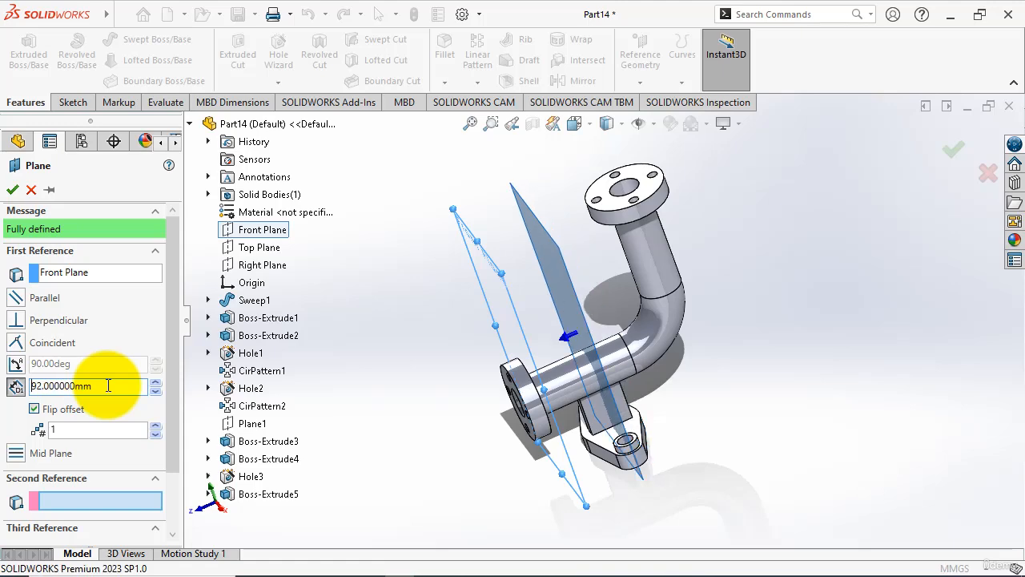
pyautogui.click(13, 191)
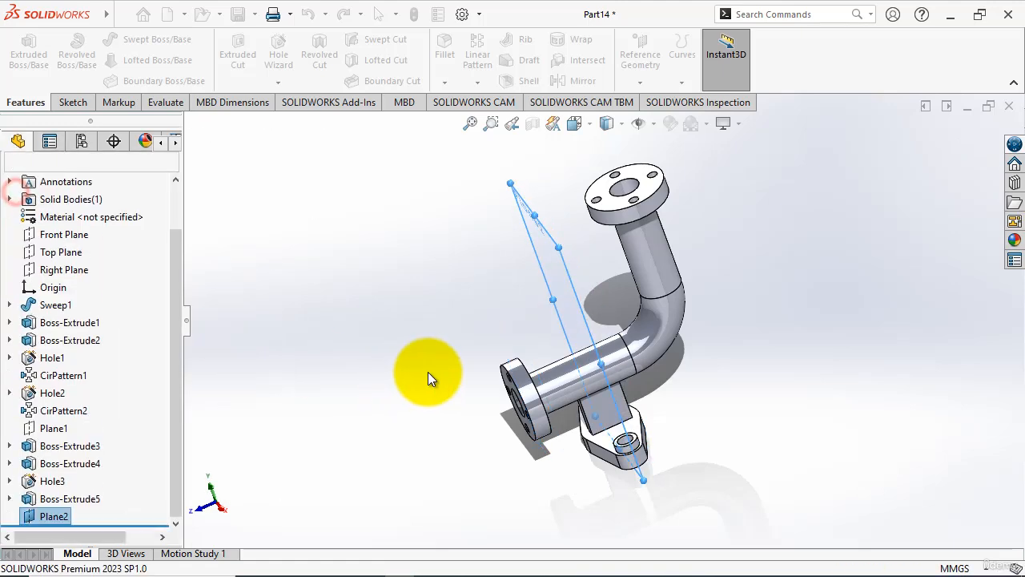
# - Start a sketch on the plane offset 92 mm from the Front Plane, viewed square-on from the pipe's bend side
pyautogui.moveTo(423, 378)
pyautogui.mouseDown(button='middle')
pyautogui.moveTo(378, 366)
pyautogui.moveTo(454, 299)
pyautogui.mouseUp(button='middle')
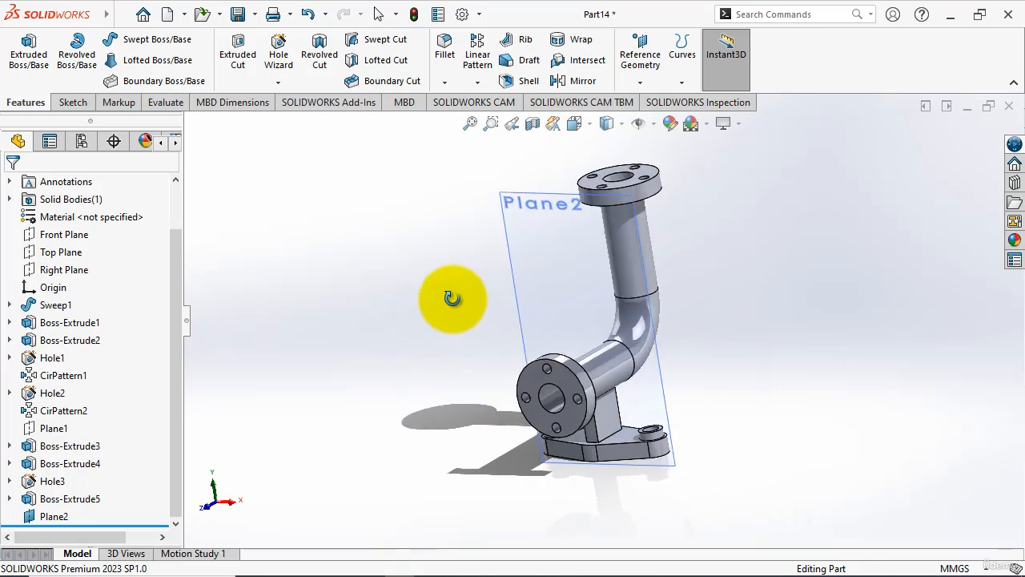
pyautogui.click(73, 107)
pyautogui.click(23, 48)
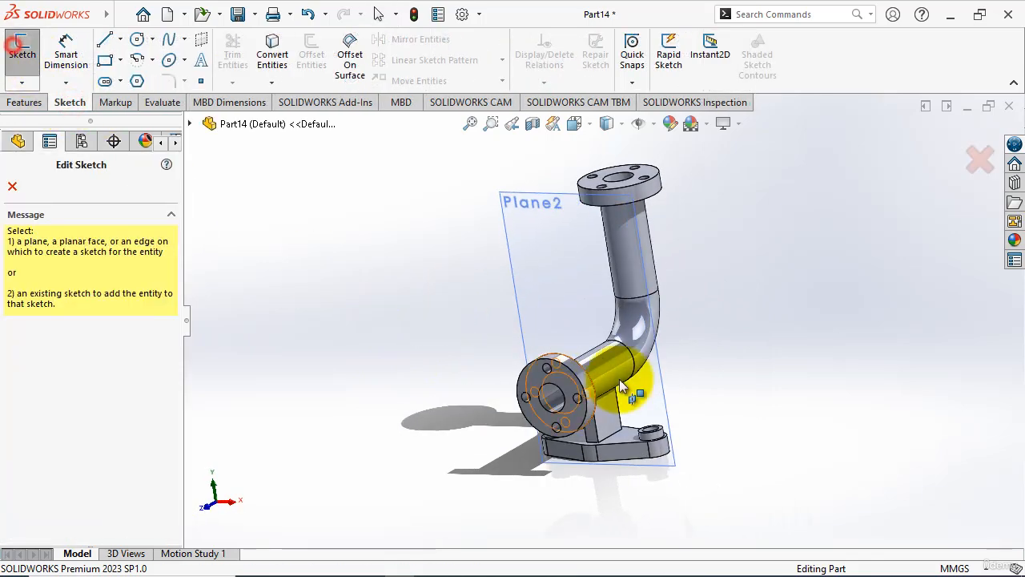
pyautogui.click(663, 358)
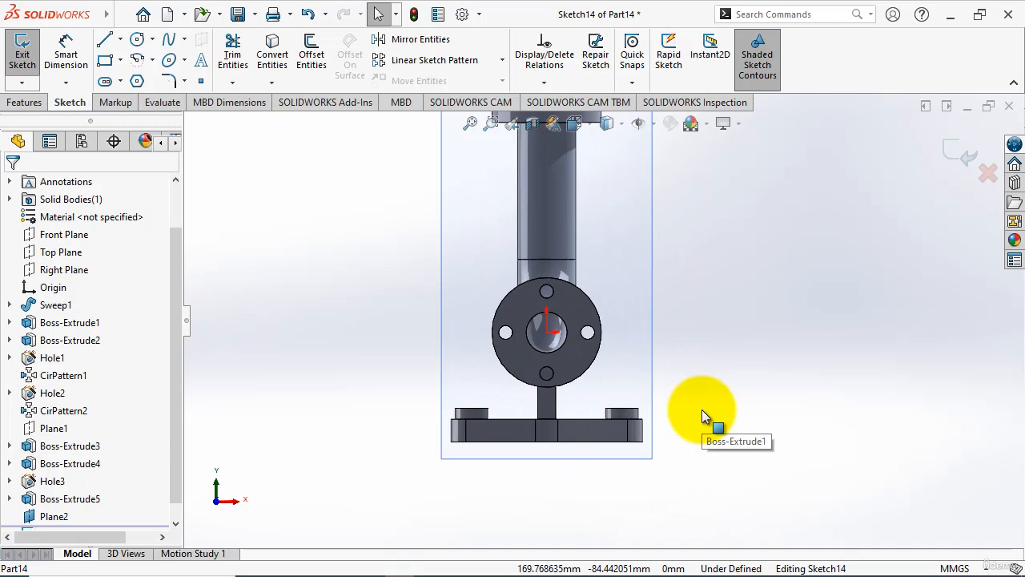
pyautogui.moveTo(702, 410)
pyautogui.mouseDown(button='middle')
pyautogui.moveTo(492, 431)
pyautogui.moveTo(481, 443)
pyautogui.mouseUp(button='middle')
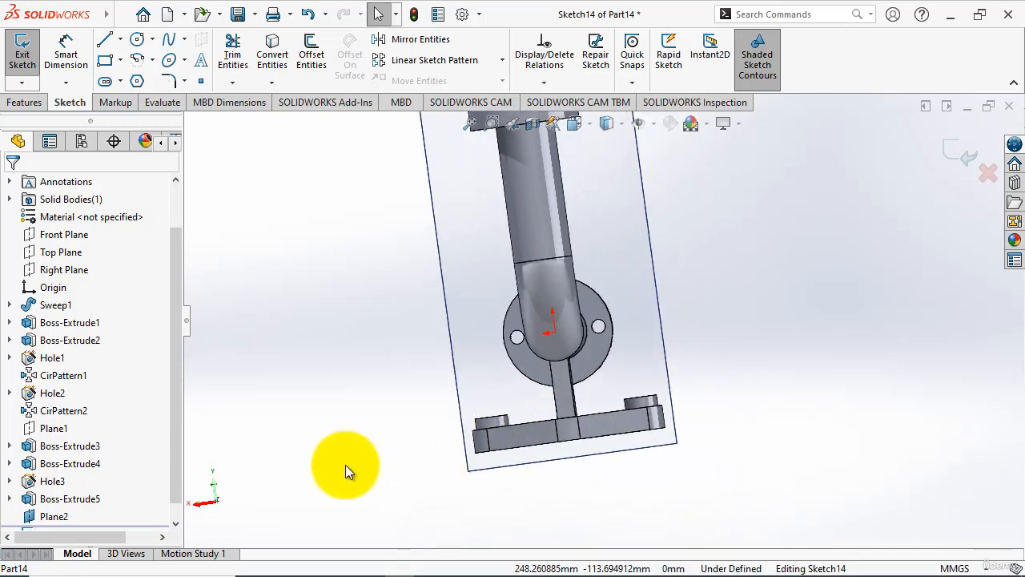
pyautogui.hotkey('ctrl', '8')
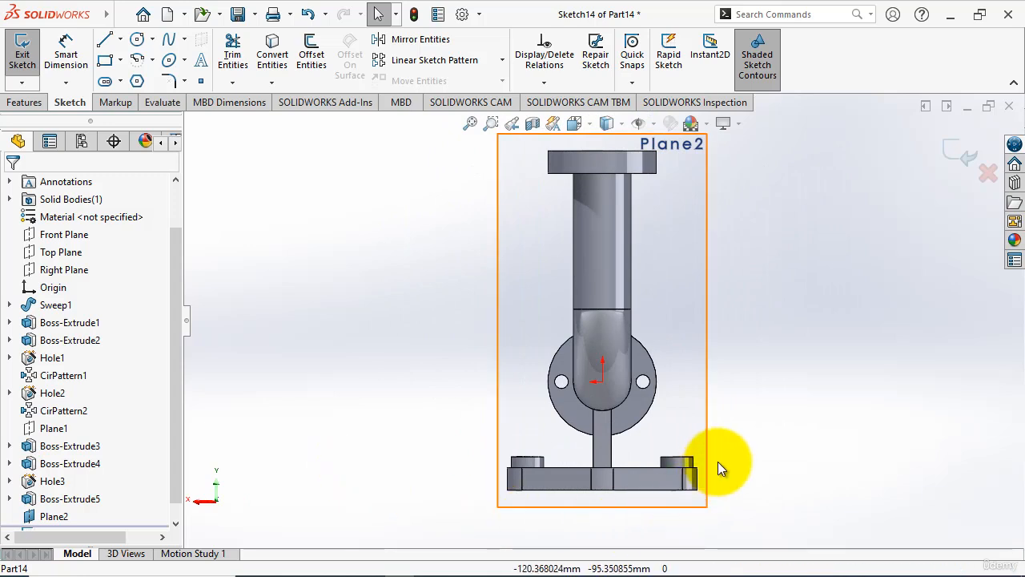
pyautogui.scroll(-2, 718, 461)
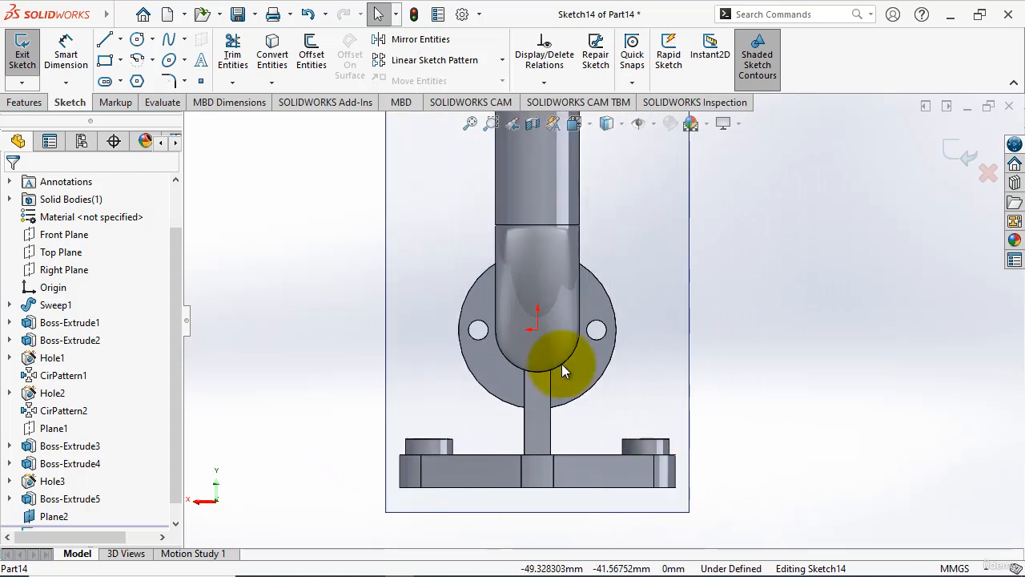
# - Sketch a slanted line about 112 mm long from beside the pipe bend down to the base plate's top edge
pyautogui.click(104, 41)
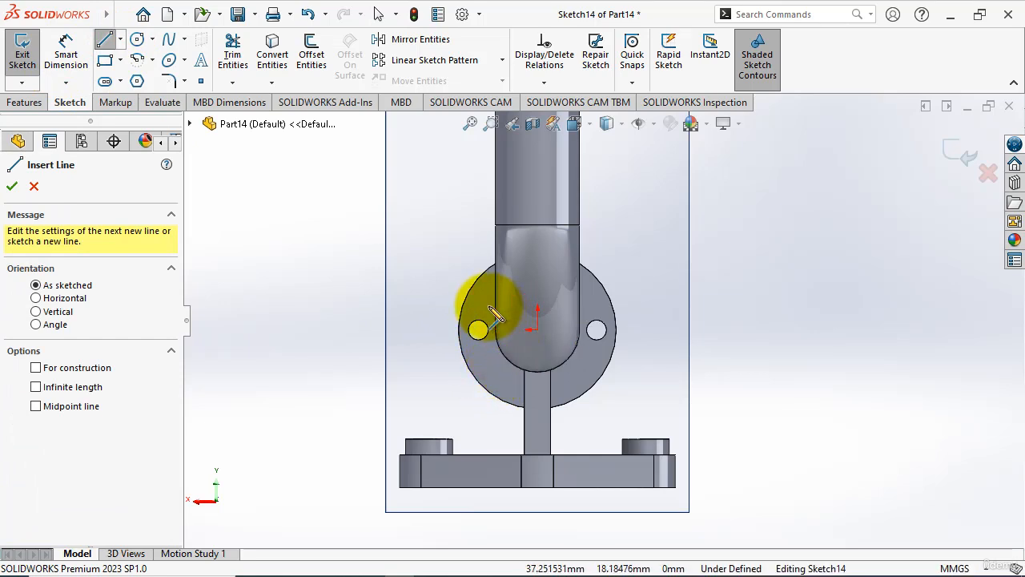
pyautogui.moveTo(494, 315)
pyautogui.mouseDown(button='middle')
pyautogui.moveTo(517, 310)
pyautogui.moveTo(488, 313)
pyautogui.mouseUp(button='middle')
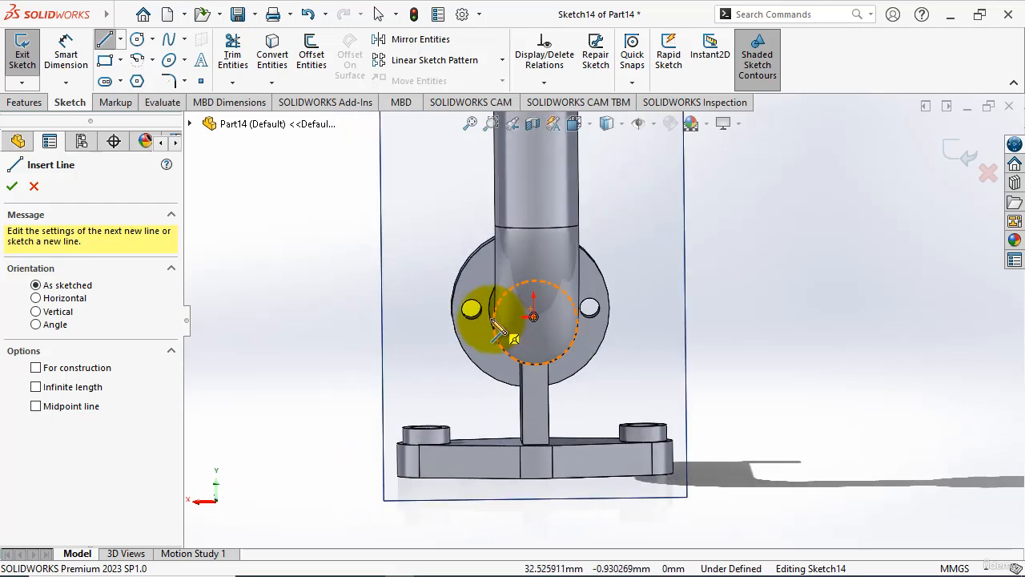
pyautogui.press('f')
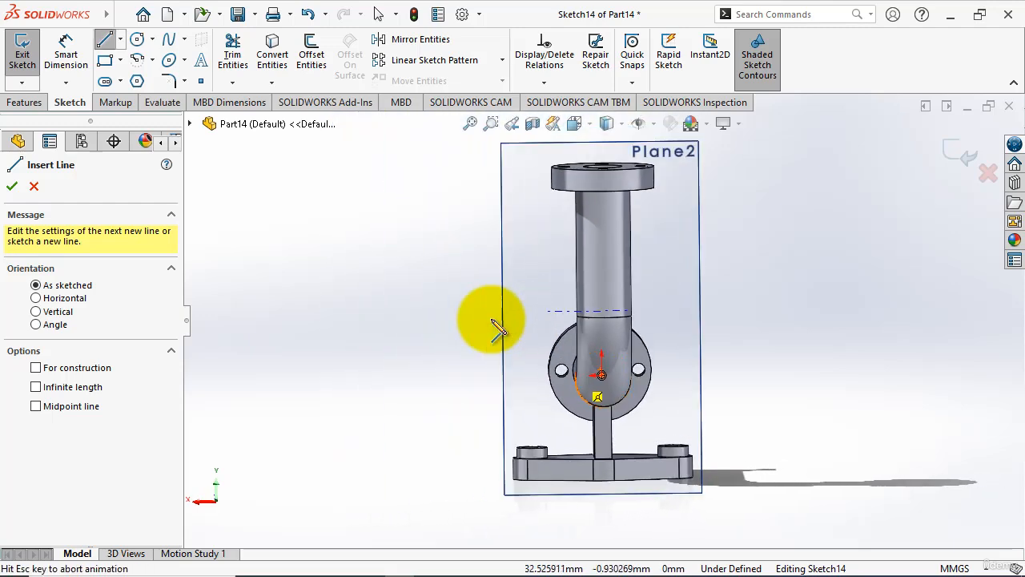
pyautogui.hotkey('ctrl', '8')
pyautogui.scroll(-2, 631, 432)
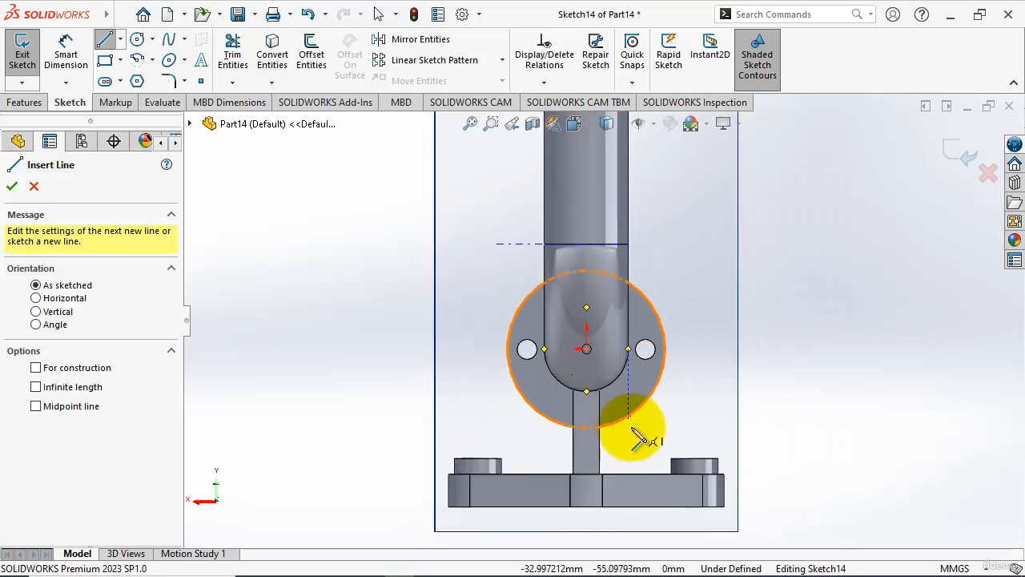
pyautogui.scroll(-1, 633, 433)
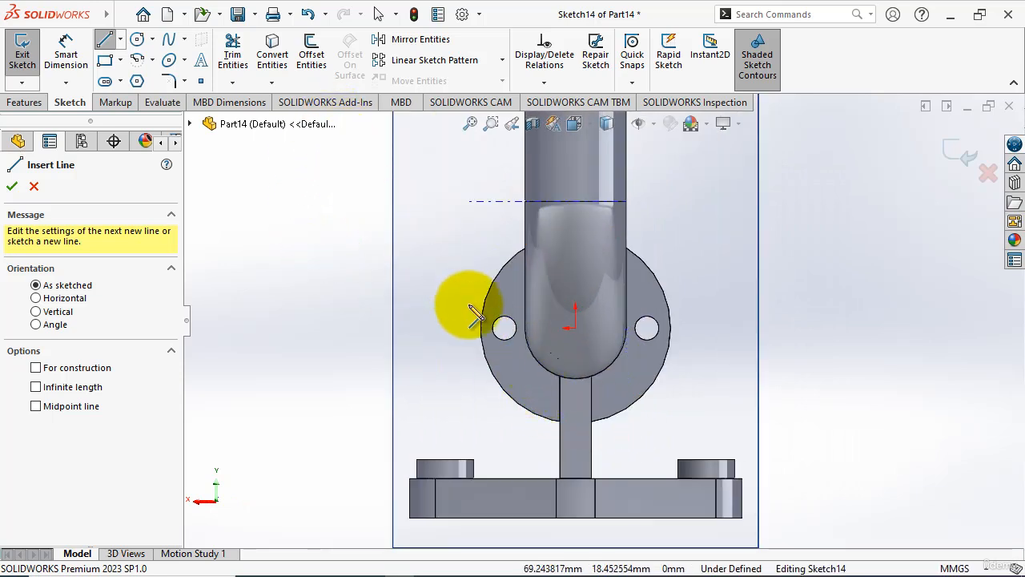
pyautogui.click(517, 305)
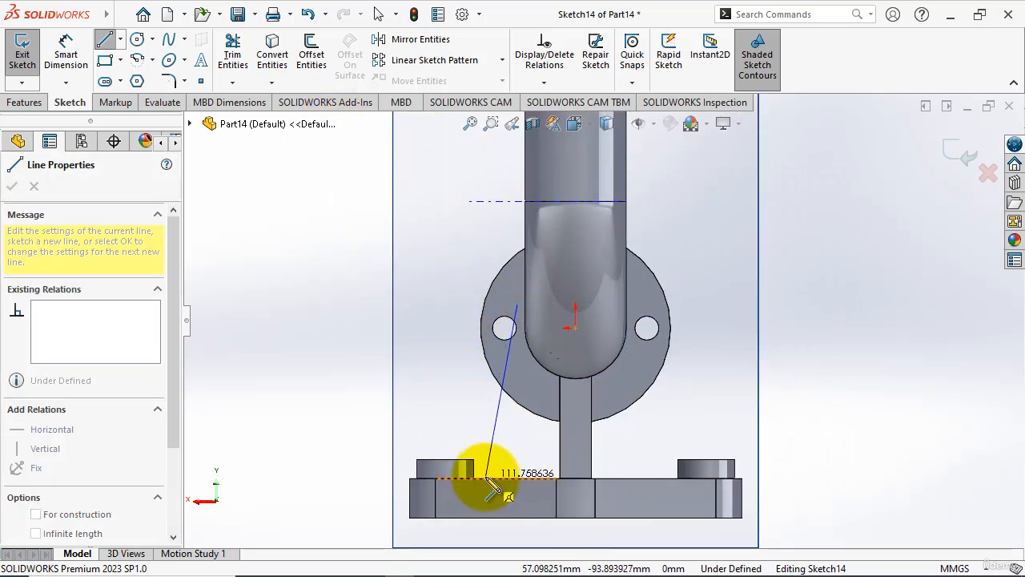
pyautogui.click(487, 478)
pyautogui.press('Escape')
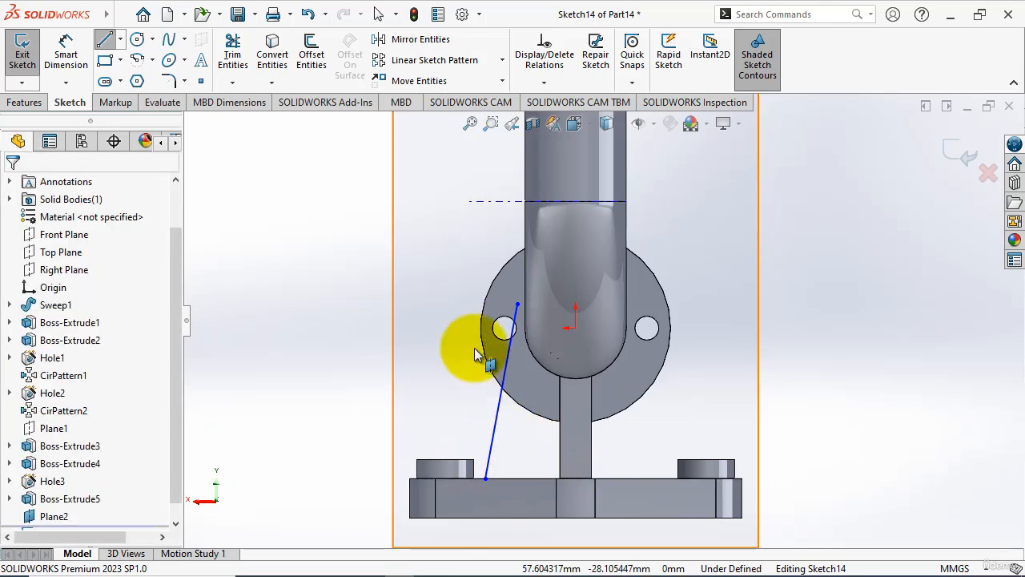
# - Sketch a circle centred on the origin, slightly smaller than the pipe's outer outline
pyautogui.click(137, 39)
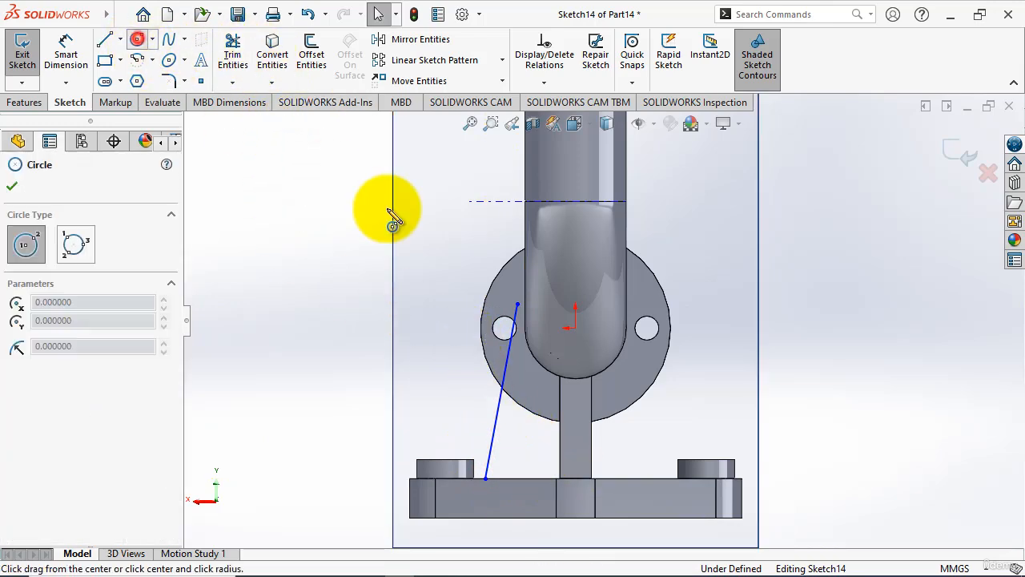
pyautogui.click(575, 327)
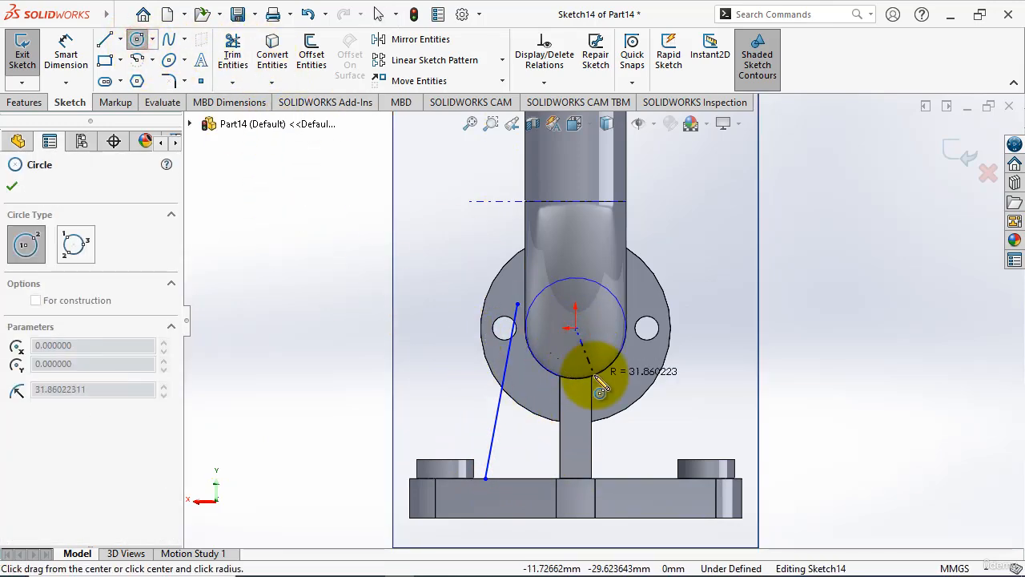
pyautogui.click(591, 369)
pyautogui.press('Escape')
pyautogui.press('Escape')
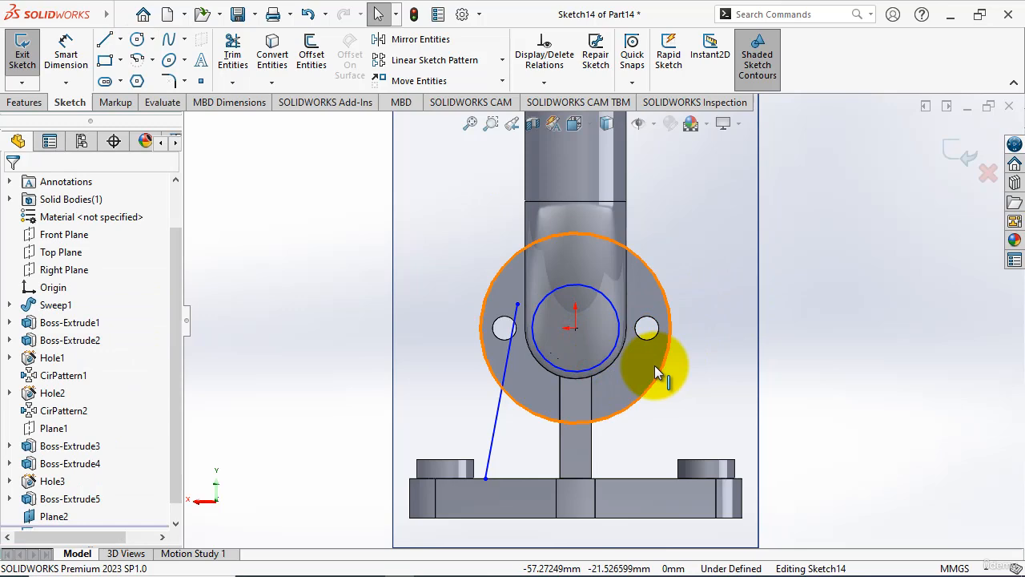
# - Add a Tangent relation between the circle and the pipe's outer edge
pyautogui.click(609, 364)
pyautogui.keyDown('ctrl'); pyautogui.click(612, 364); pyautogui.keyUp('ctrl')
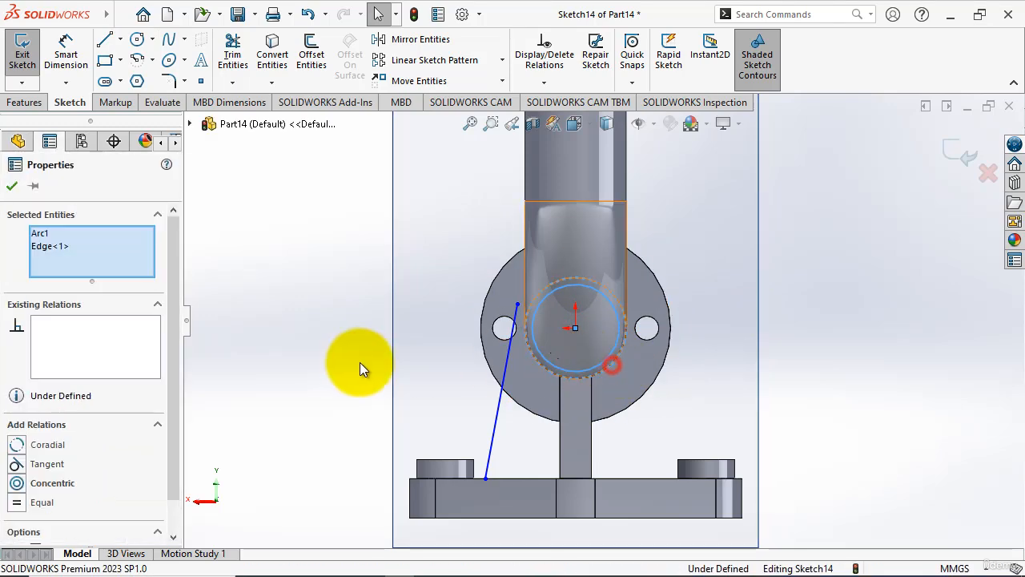
pyautogui.click(47, 464)
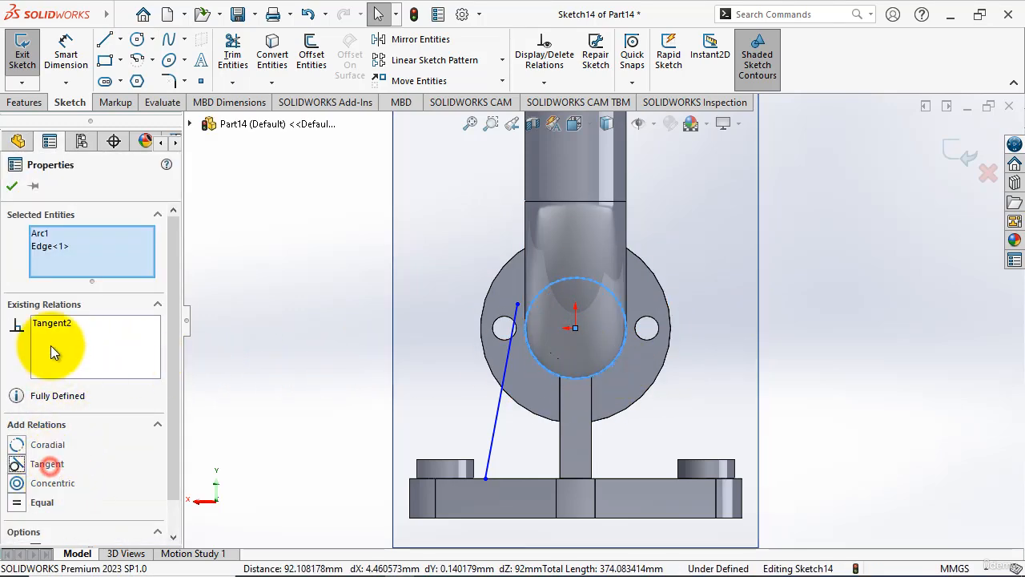
pyautogui.click(12, 185)
# - Make the slanted line tangent to the circle and extend its upper end well above the tangent point
pyautogui.click(504, 378)
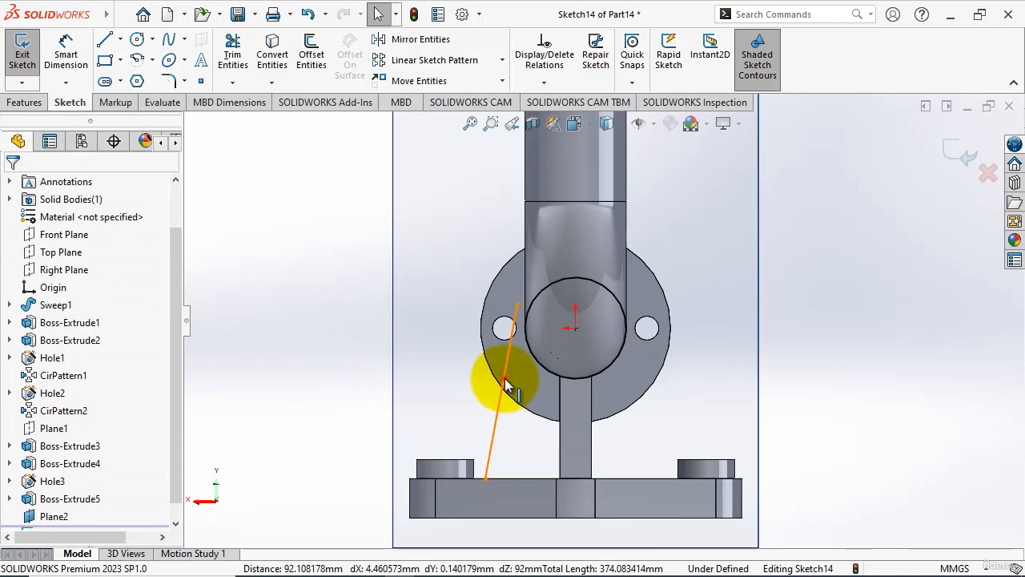
pyautogui.keyDown('ctrl'); pyautogui.click(528, 328); pyautogui.keyUp('ctrl')
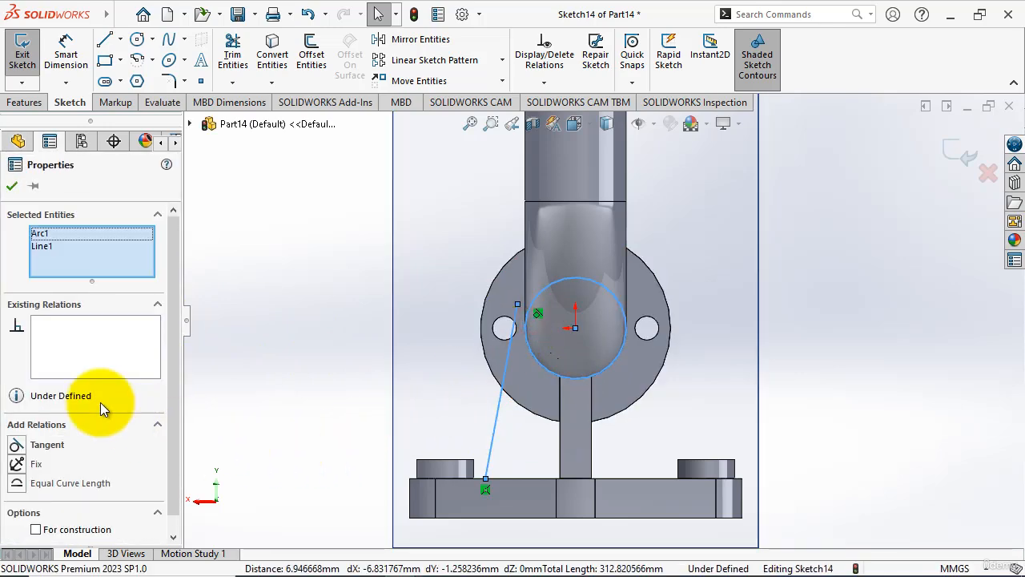
pyautogui.click(60, 447)
pyautogui.click(12, 185)
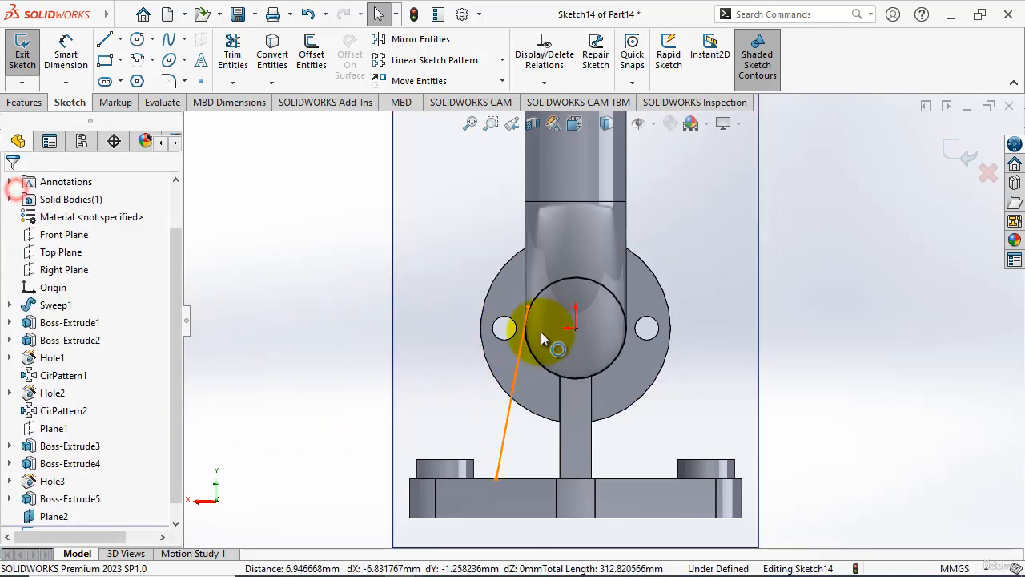
pyautogui.moveTo(539, 285); pyautogui.dragTo(546, 256)
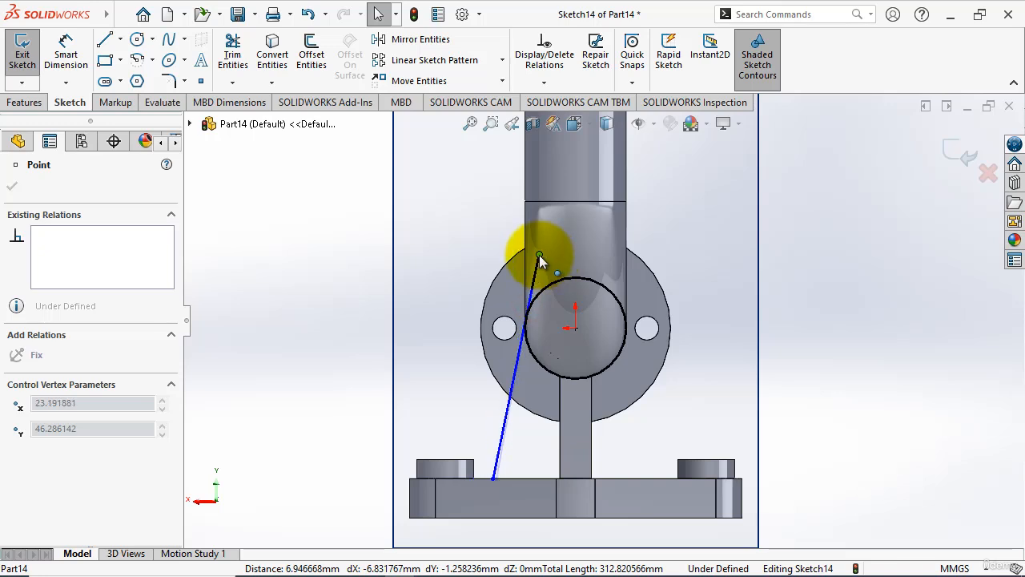
pyautogui.click(871, 265)
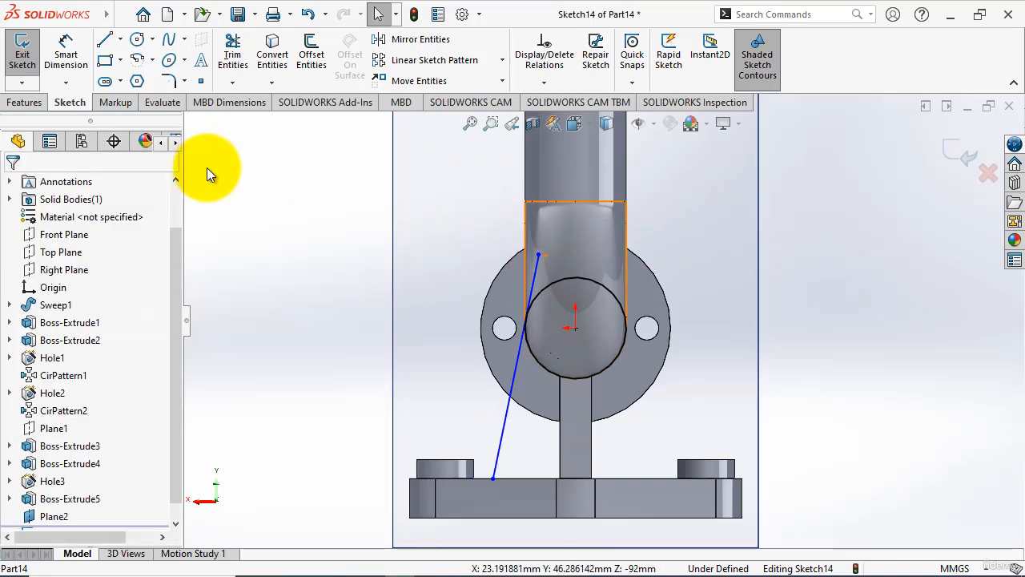
# - Draw a vertical centerline from the origin down to the base plate's top edge
pyautogui.click(119, 39)
pyautogui.click(133, 67)
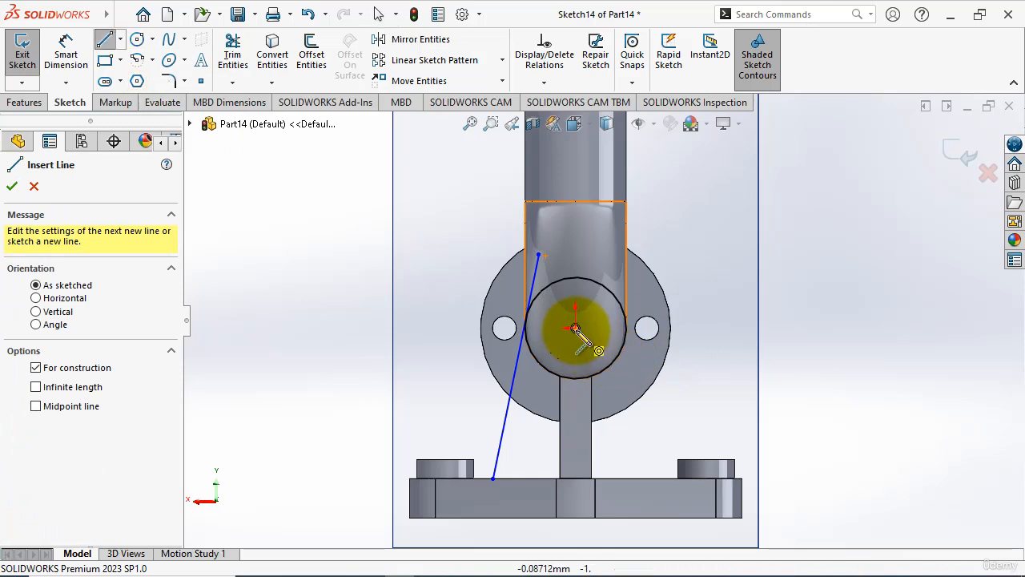
pyautogui.moveTo(575, 328); pyautogui.dragTo(575, 479)
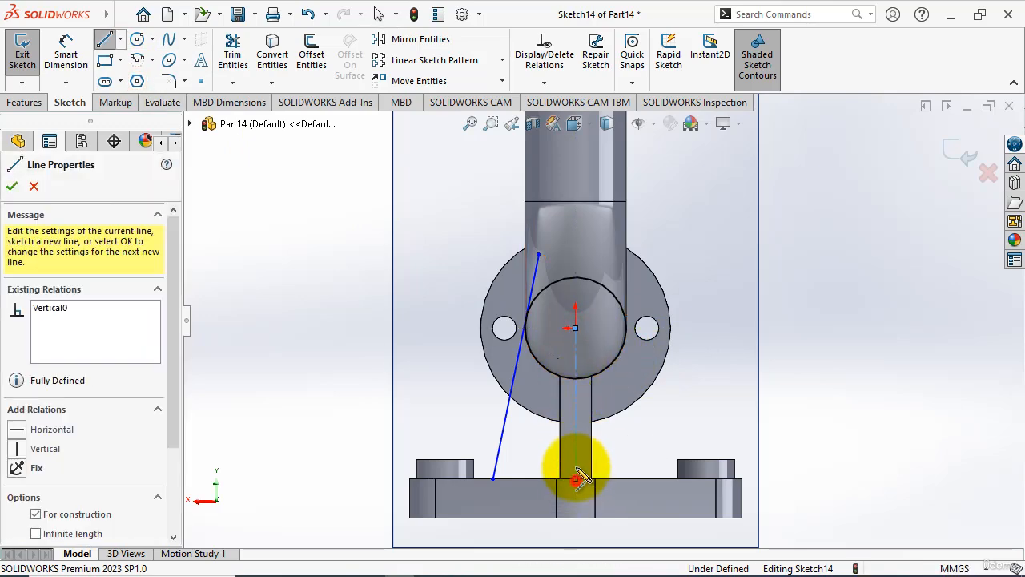
pyautogui.press('Escape')
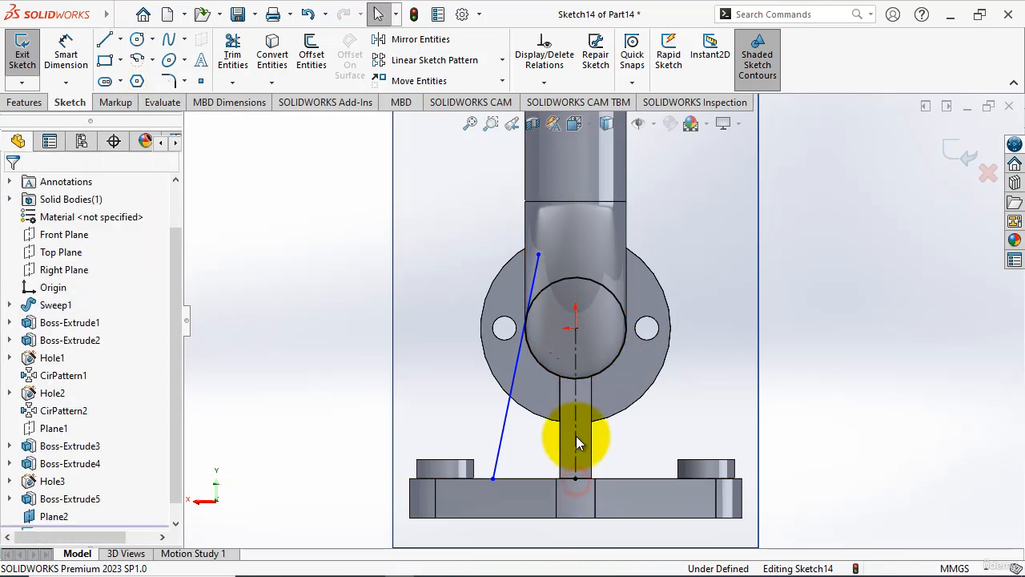
# - Mirror the slanted tangent line about the vertical centerline, keeping the original
pyautogui.click(498, 437)
pyautogui.click(408, 40)
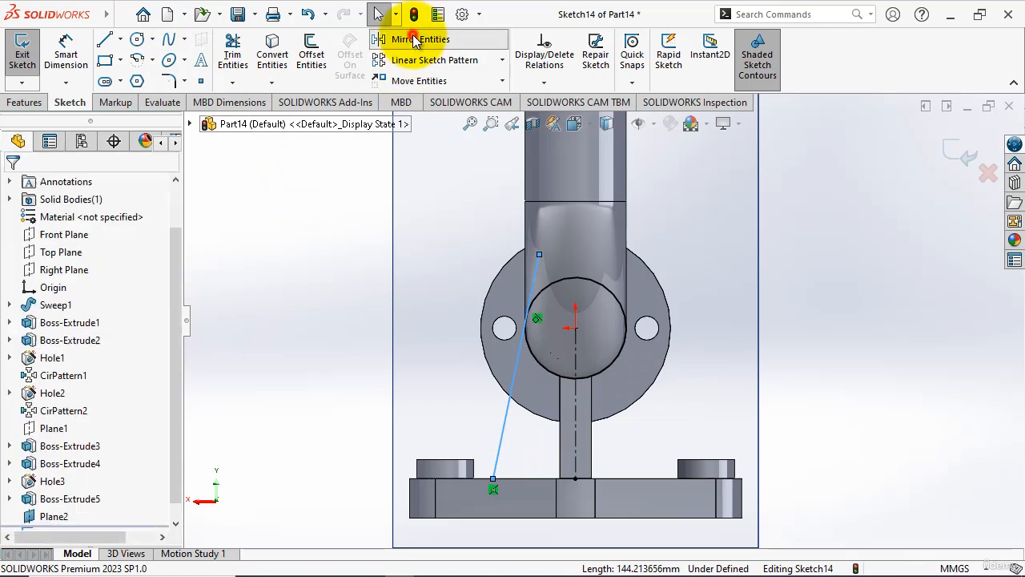
pyautogui.click(581, 448)
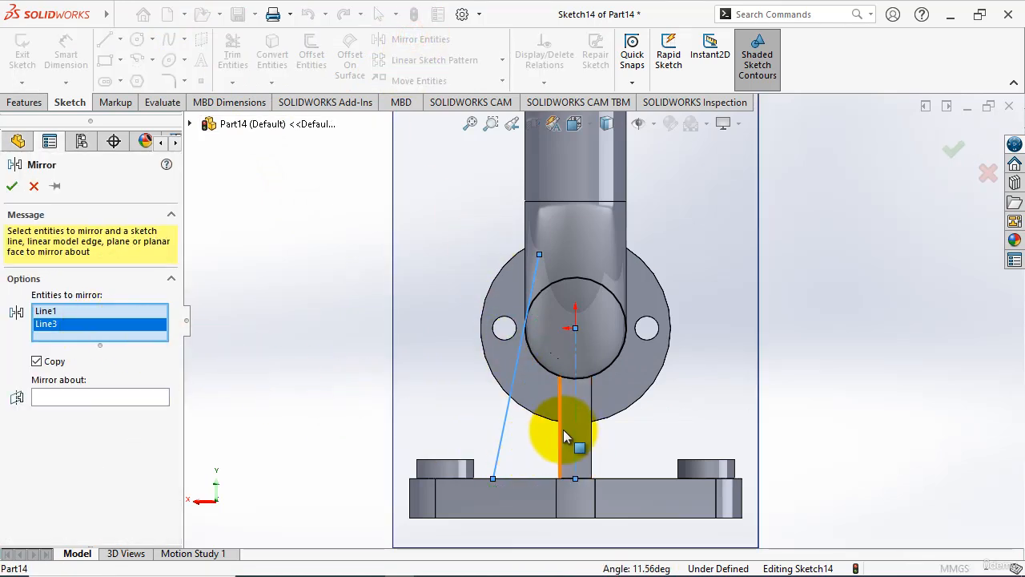
pyautogui.click(579, 429)
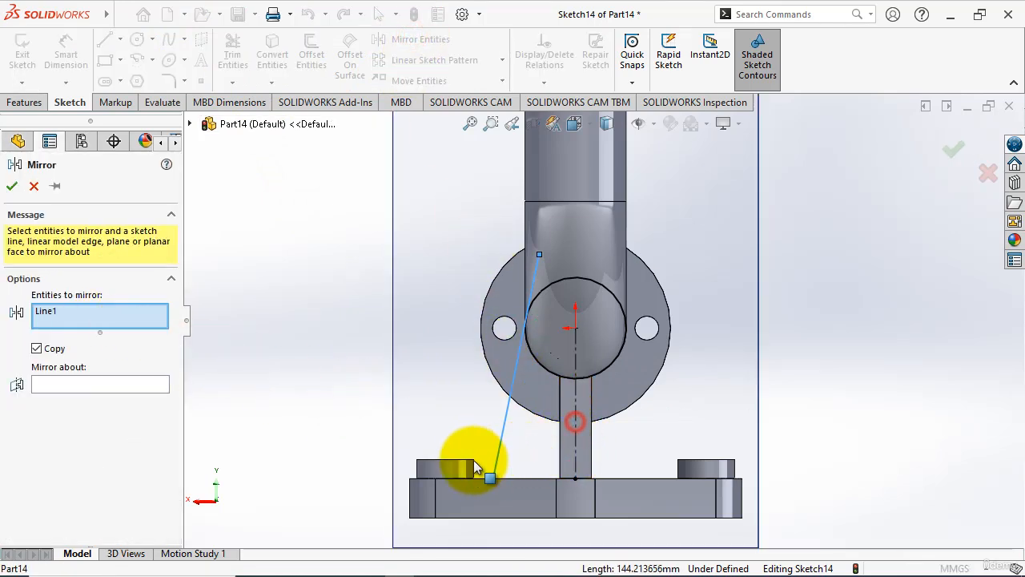
pyautogui.click(125, 388)
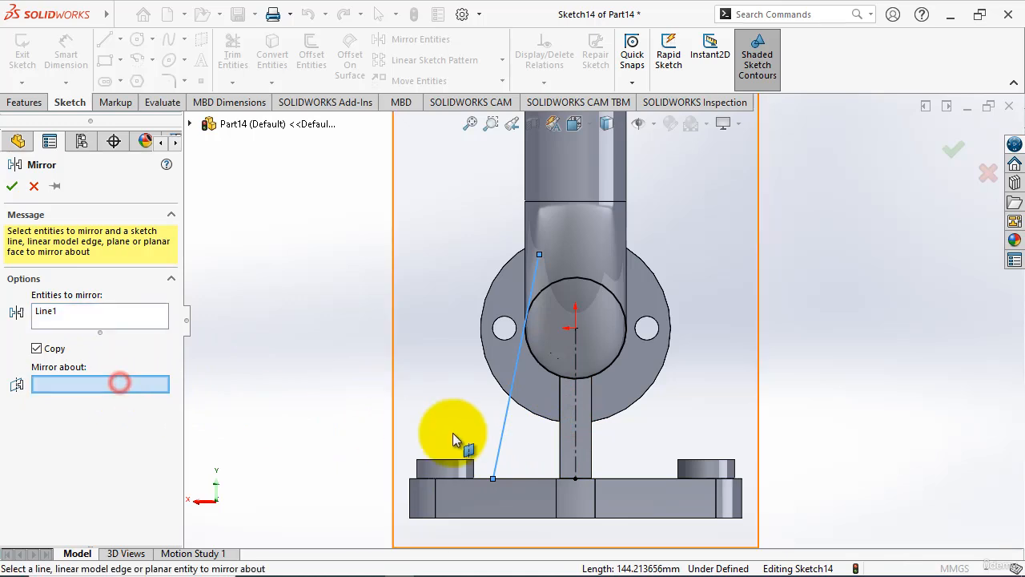
pyautogui.click(578, 436)
pyautogui.click(12, 185)
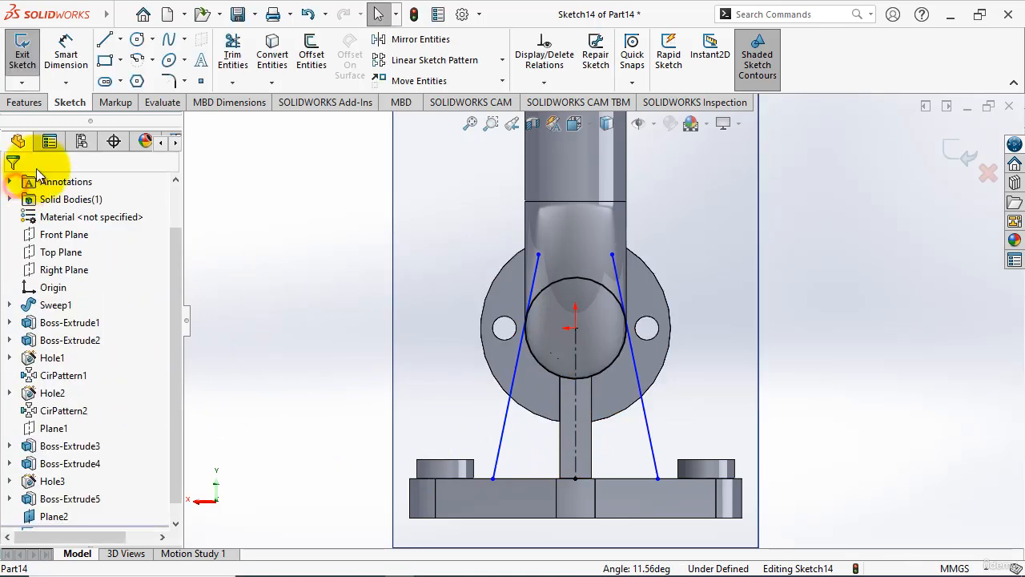
# - Connect the lower ends of the two slanted lines with a horizontal line along the base plate's top edge
pyautogui.click(112, 40)
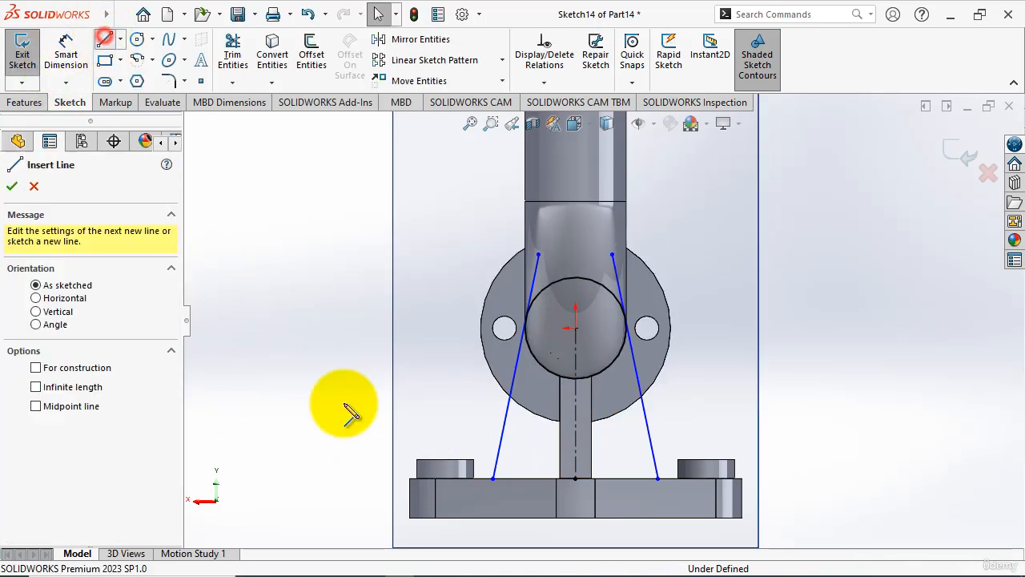
pyautogui.click(493, 478)
pyautogui.click(658, 479)
pyautogui.press('Escape')
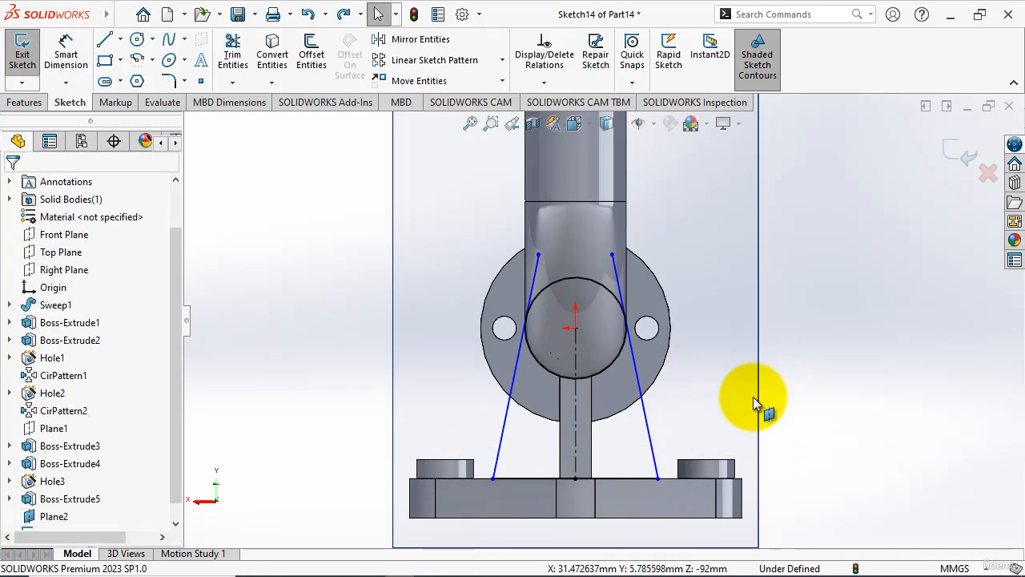
# - Dimension the horizontal line joining the two slanted lines along the base plate's top edge to 105 mm
pyautogui.click(66, 54)
pyautogui.click(537, 479)
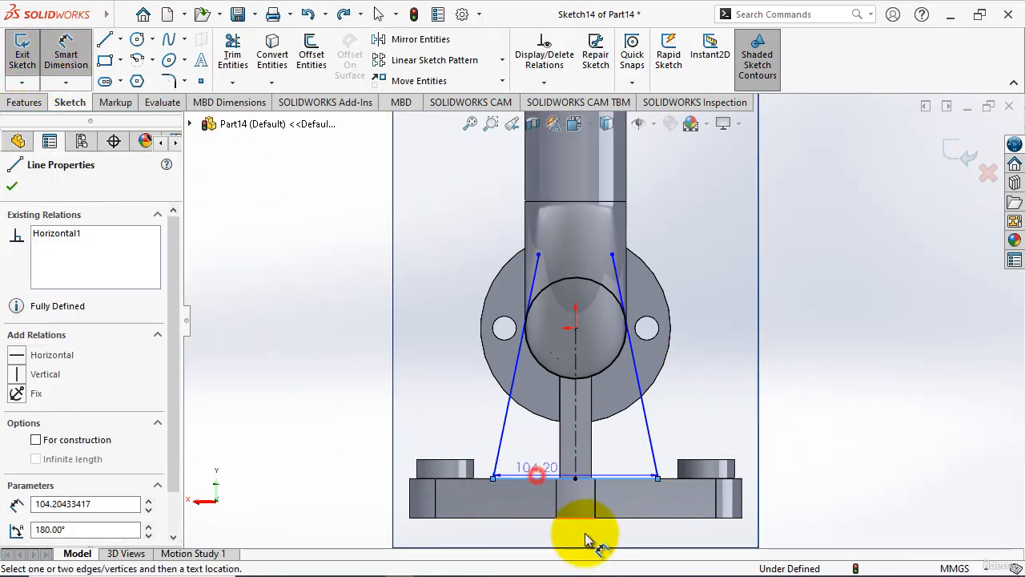
pyautogui.click(650, 544)
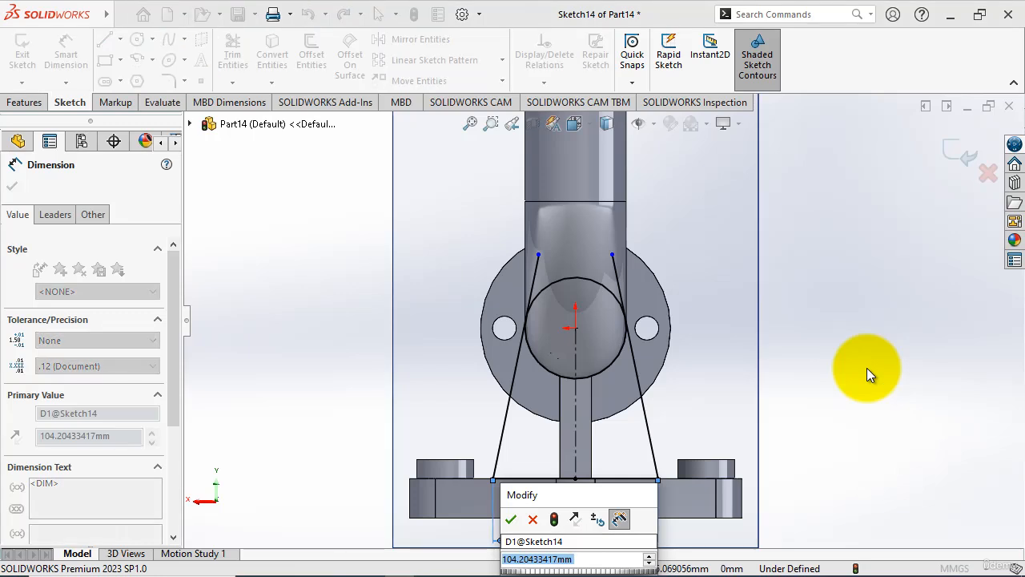
pyautogui.write('105')
pyautogui.press('Return')
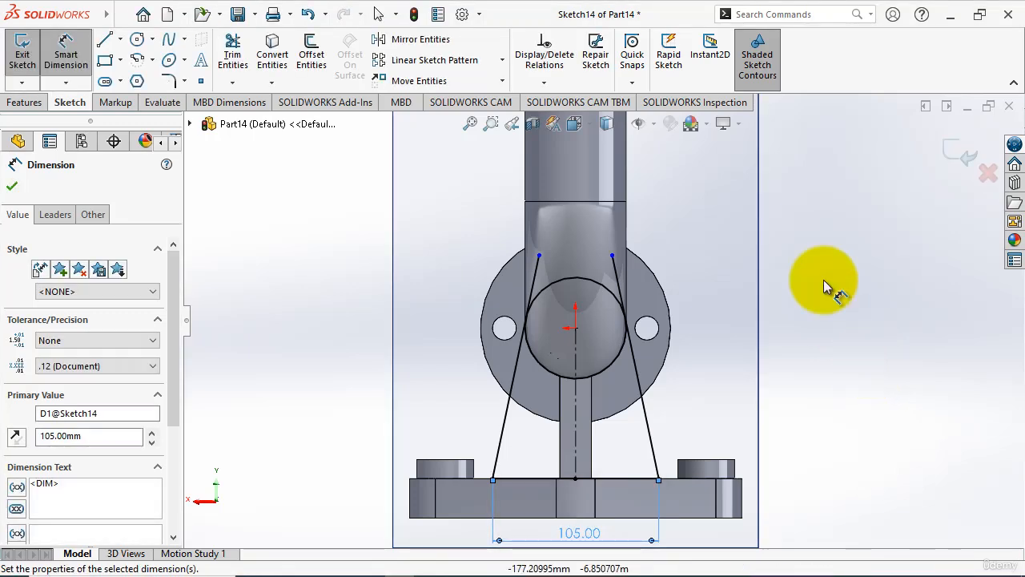
pyautogui.press('Escape')
# - Trim the slanted lines above their tangent points and remove the circle's upper arc to leave a closed support profile
pyautogui.click(232, 54)
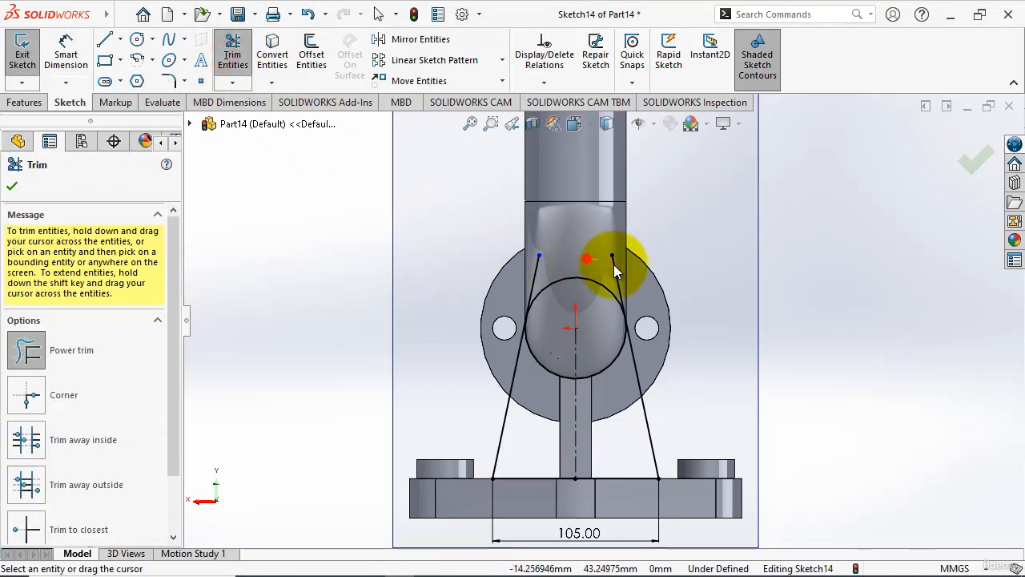
pyautogui.moveTo(633, 268); pyautogui.dragTo(581, 280)
pyautogui.moveTo(503, 280)
pyautogui.mouseDown()
pyautogui.moveTo(570, 257)
pyautogui.moveTo(521, 287)
pyautogui.moveTo(555, 282)
pyautogui.moveTo(579, 237)
pyautogui.mouseUp()
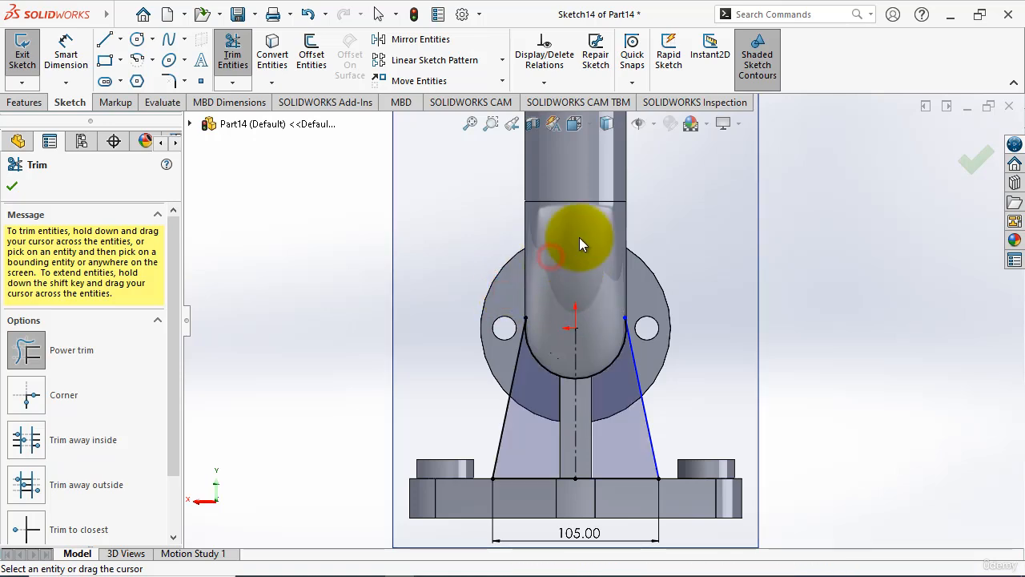
pyautogui.press('Escape')
# - Add a horizontal relation between the upper endpoints of the two slanted lines and exit the sketch
pyautogui.click(624, 319)
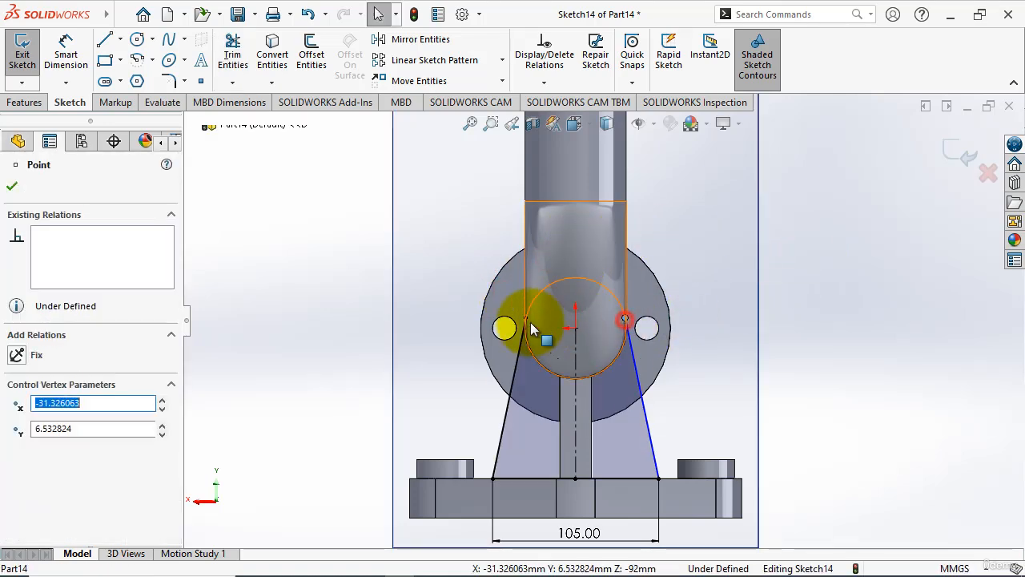
pyautogui.keyDown('ctrl'); pyautogui.click(525, 319); pyautogui.keyUp('ctrl')
pyautogui.click(56, 446)
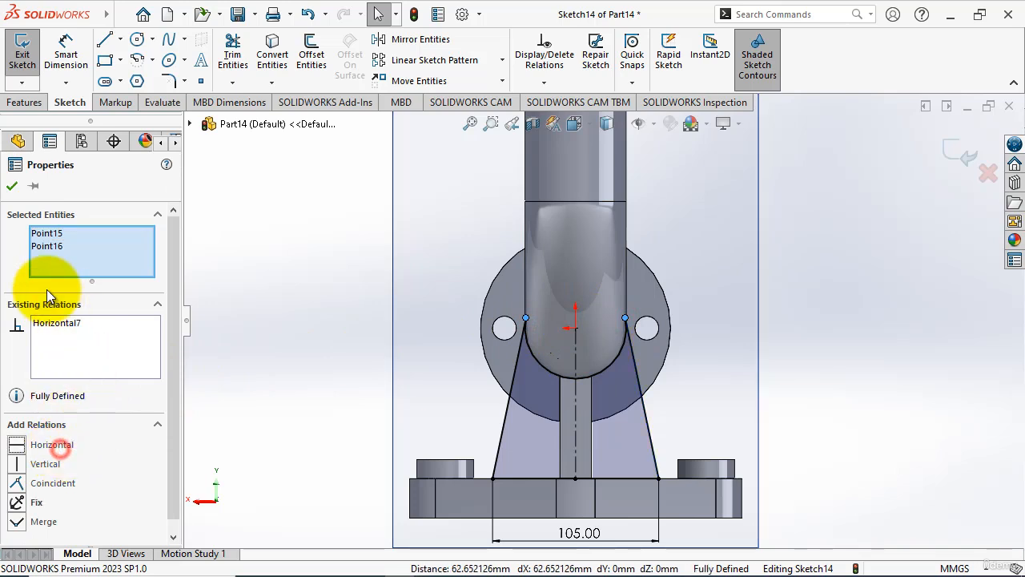
pyautogui.click(12, 185)
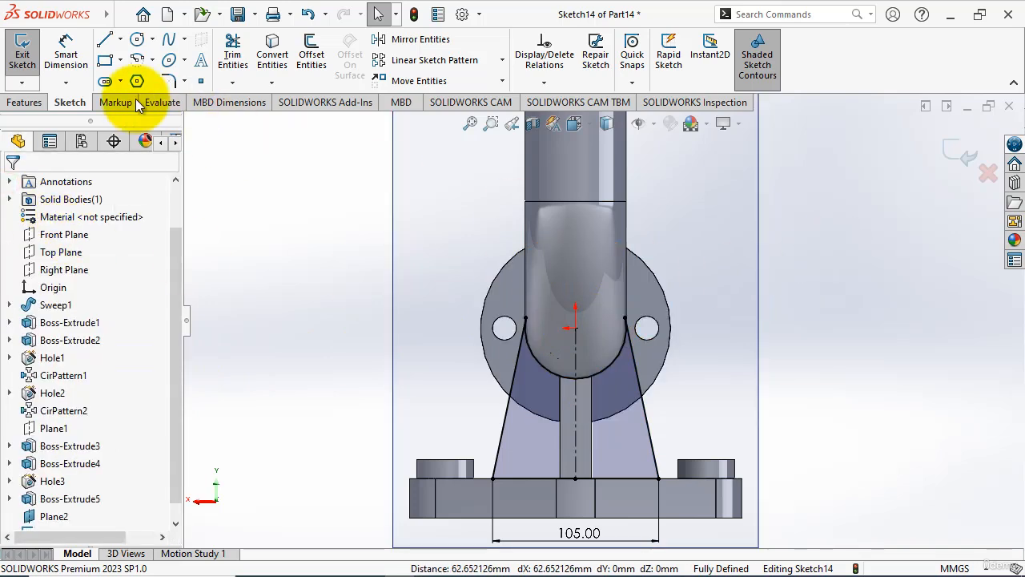
pyautogui.click(37, 60)
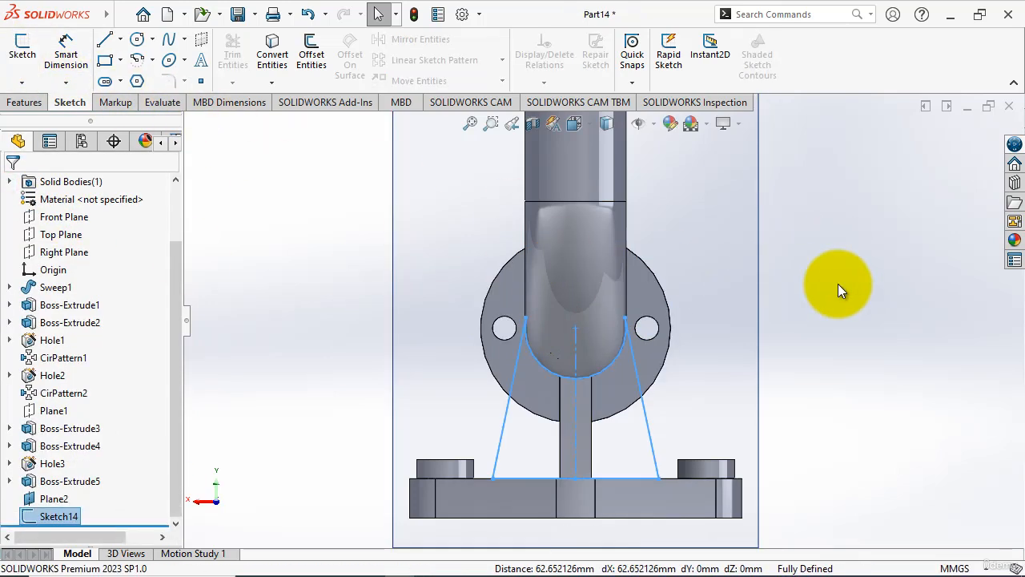
# - Extrude the tapered support profile 24 mm with the Mid Plane end condition, merged with the existing body
pyautogui.moveTo(814, 306)
pyautogui.mouseDown(button='middle')
pyautogui.moveTo(793, 362)
pyautogui.moveTo(737, 366)
pyautogui.moveTo(777, 368)
pyautogui.mouseUp(button='middle')
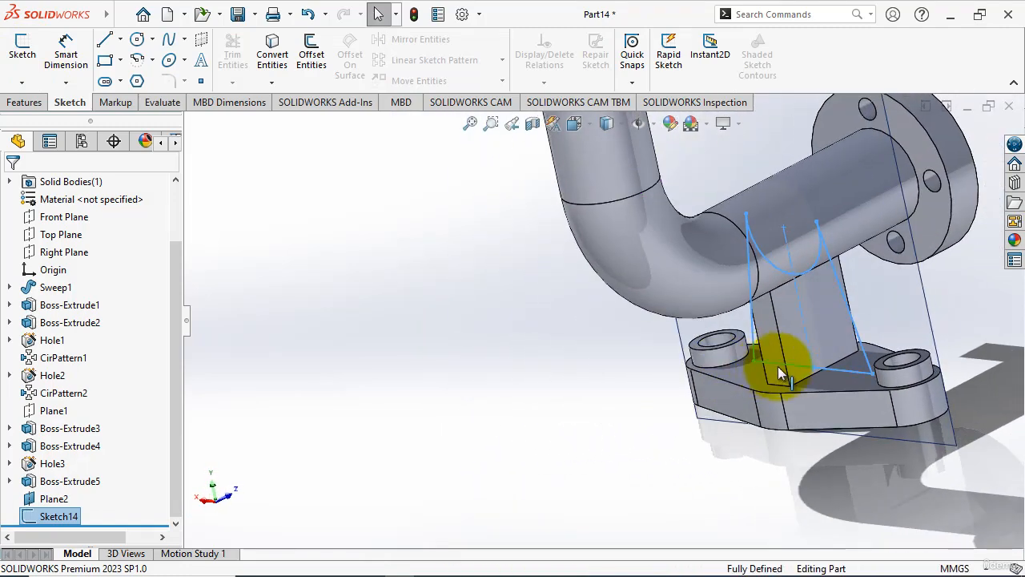
pyautogui.press('Escape')
pyautogui.click(24, 102)
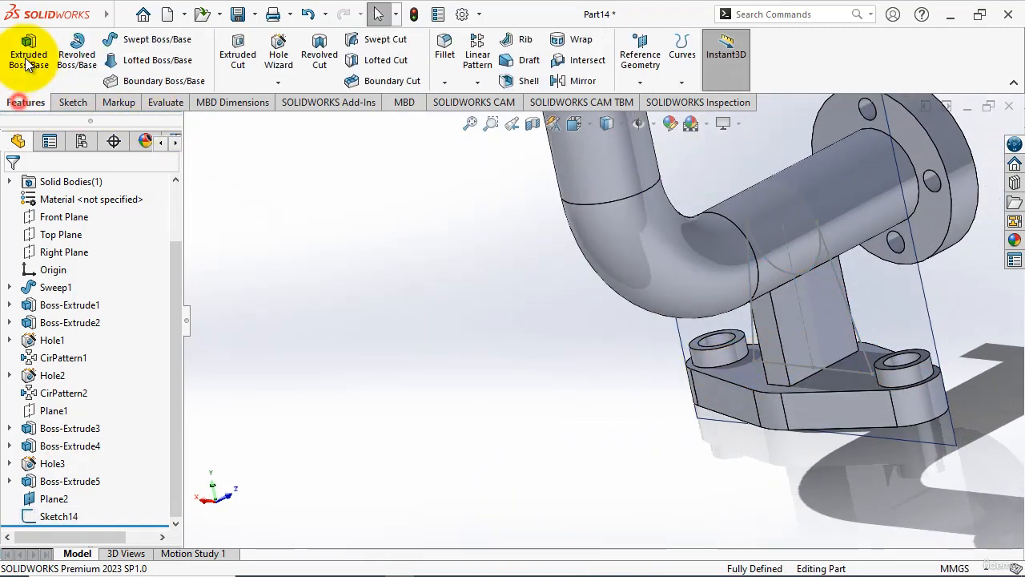
pyautogui.click(27, 54)
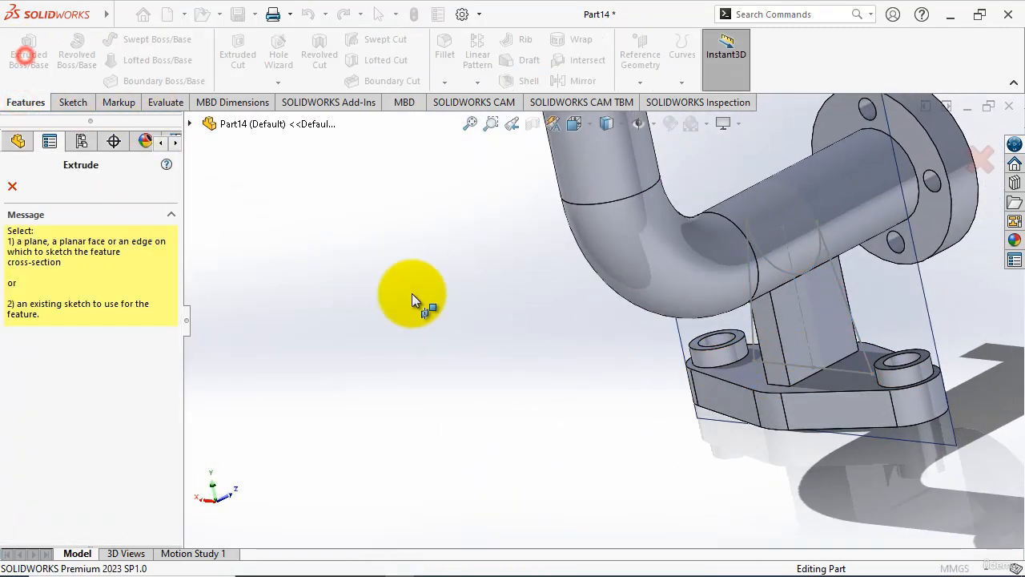
pyautogui.click(835, 371)
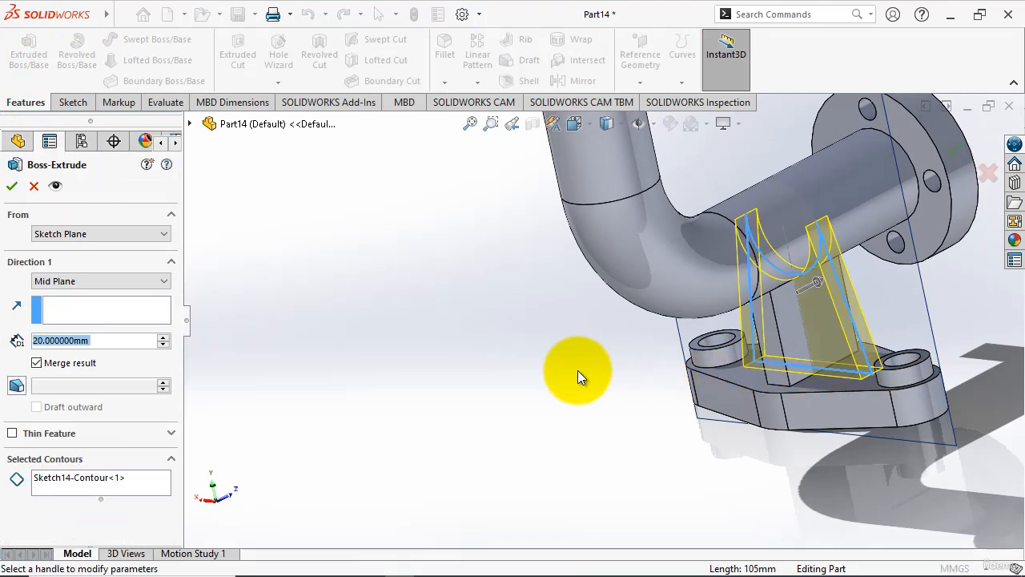
pyautogui.moveTo(570, 385); pyautogui.dragTo(654, 423, button='middle')
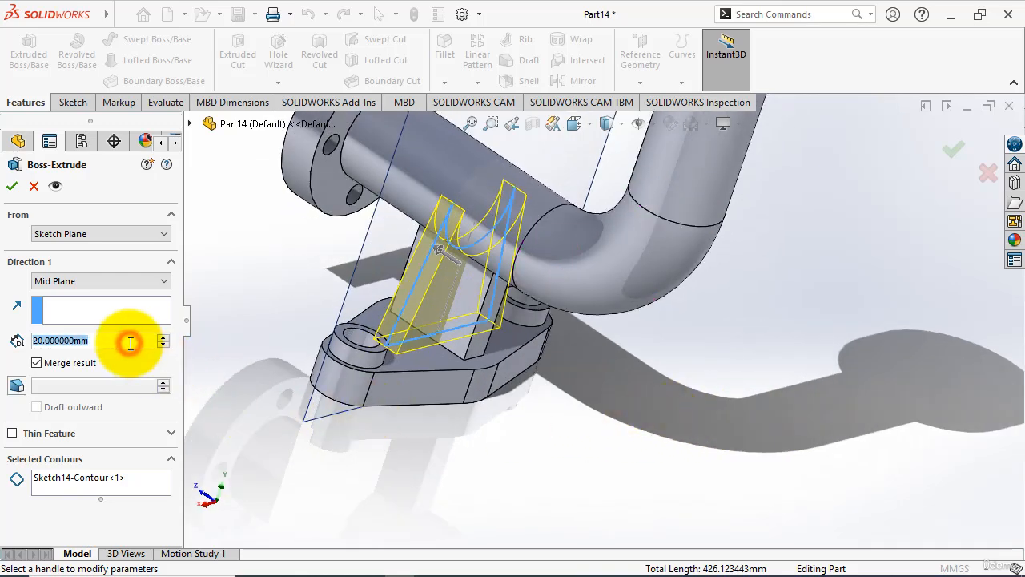
pyautogui.write('24')
pyautogui.press('Return')
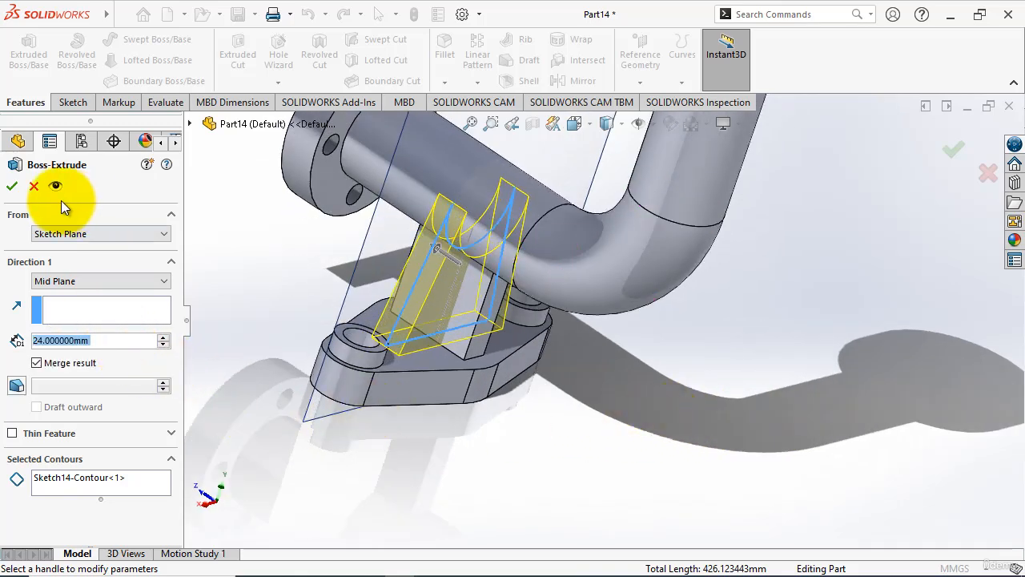
pyautogui.click(13, 188)
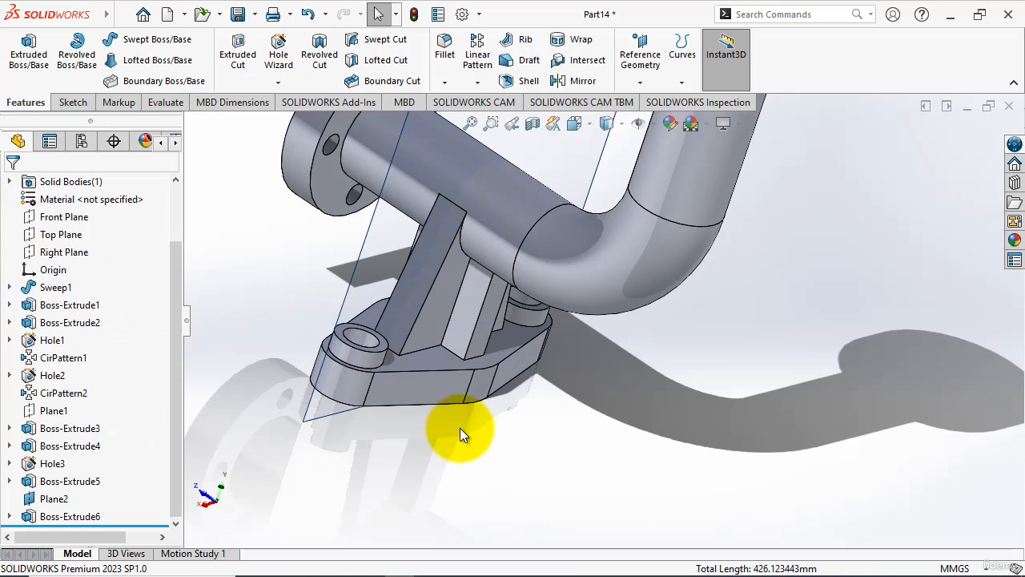
# - Hide the offset plane Plane2 that carries the tapered support's sketch
pyautogui.hotkey('ctrl', '7')
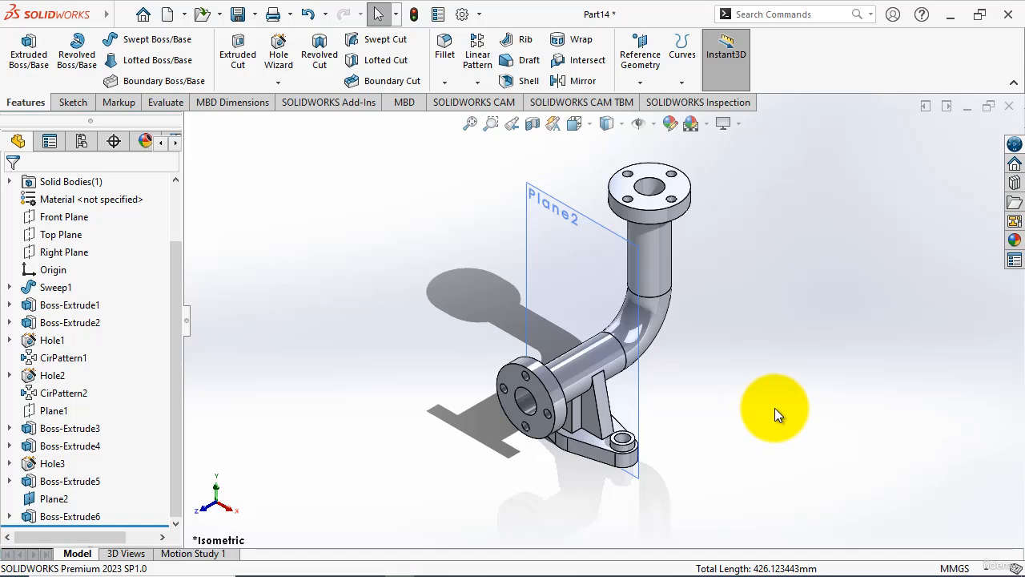
pyautogui.moveTo(858, 312); pyautogui.dragTo(791, 382, button='middle')
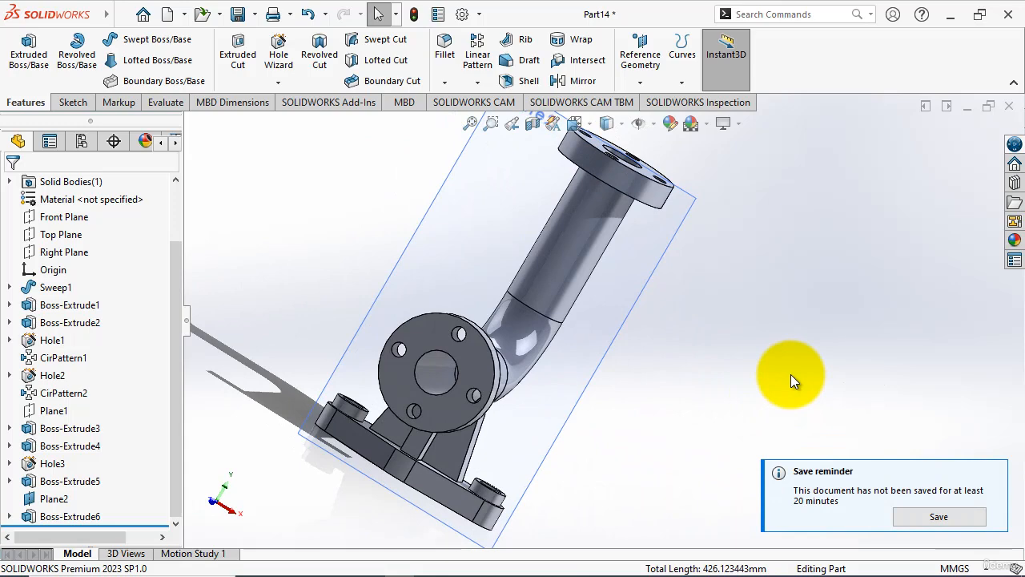
pyautogui.hotkey('ctrl', '7')
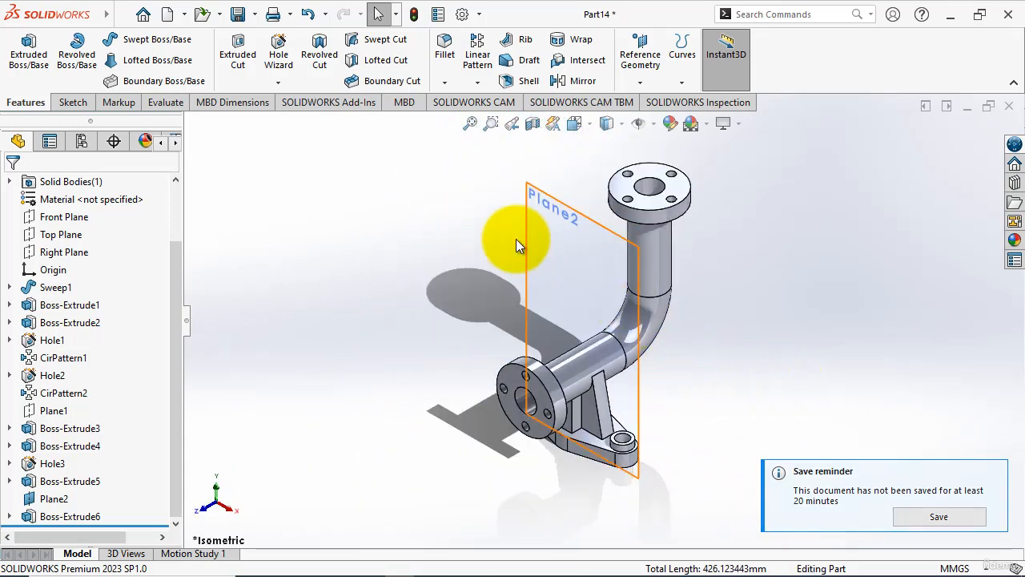
pyautogui.rightClick(556, 198)
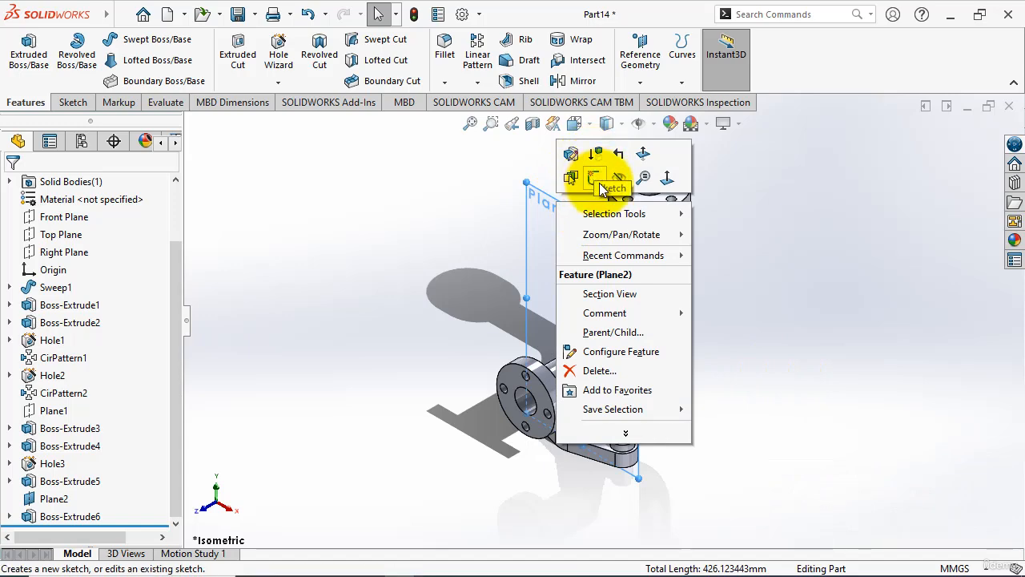
pyautogui.click(623, 180)
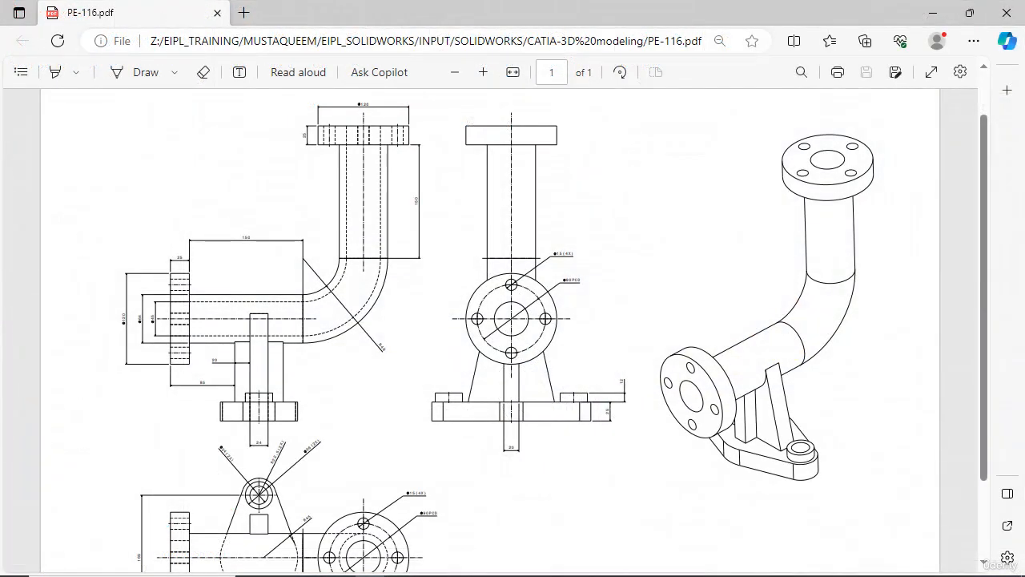